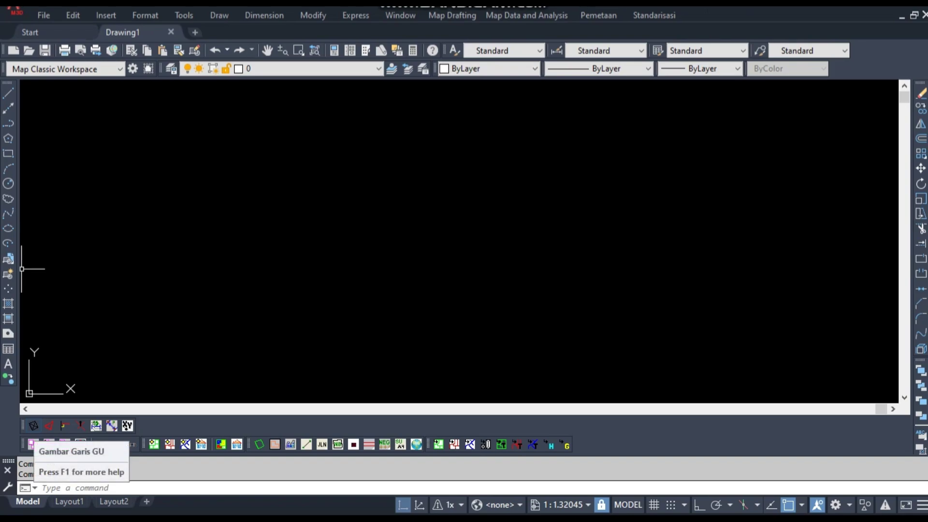
- Draw a trial four-corner square outline on layer 020300 with the Gambar Garis GU command
left_click(32, 443)
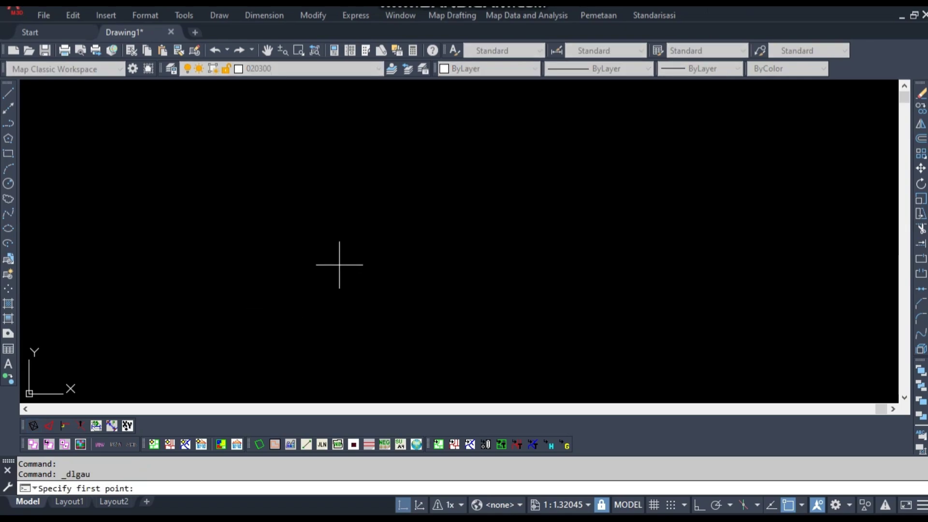
left_click(374, 208)
left_click(477, 118)
left_click(580, 208)
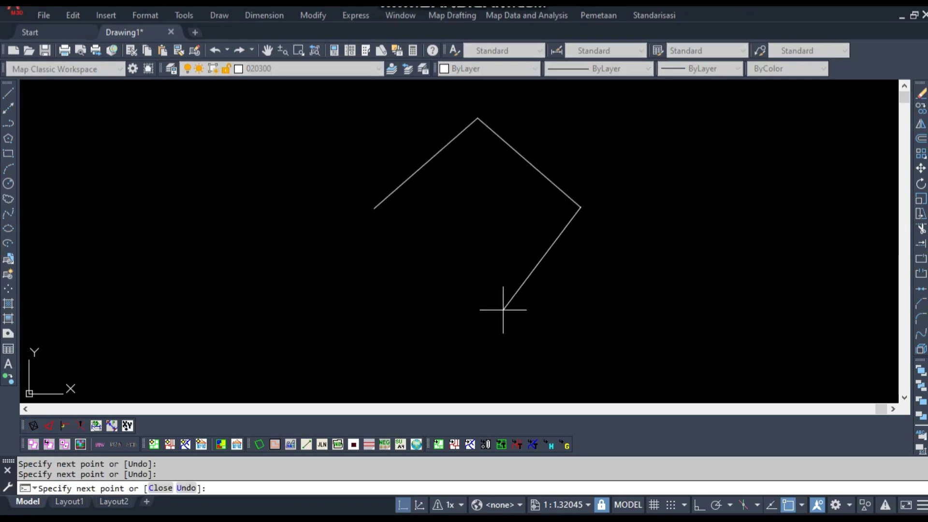
left_click(499, 316)
left_click(374, 208)
middle_click_drag(449, 263, 391, 296)
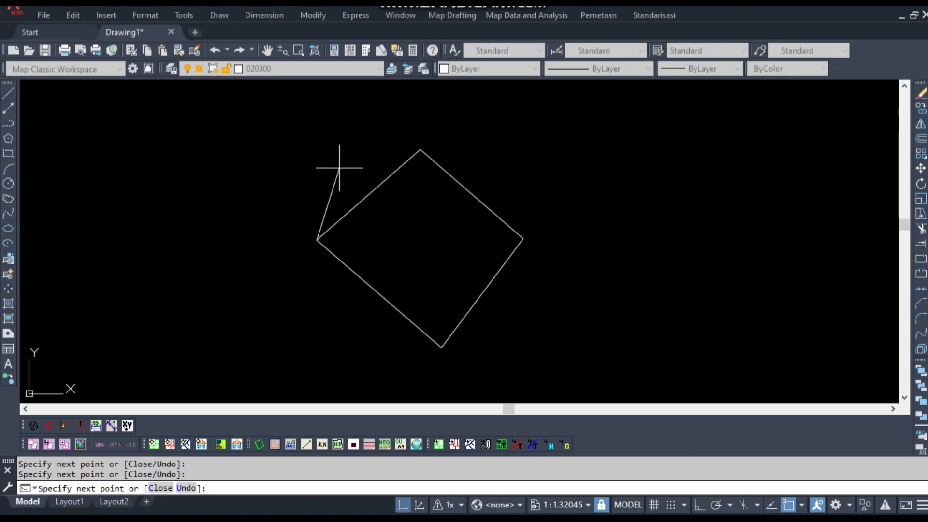
key("Escape")
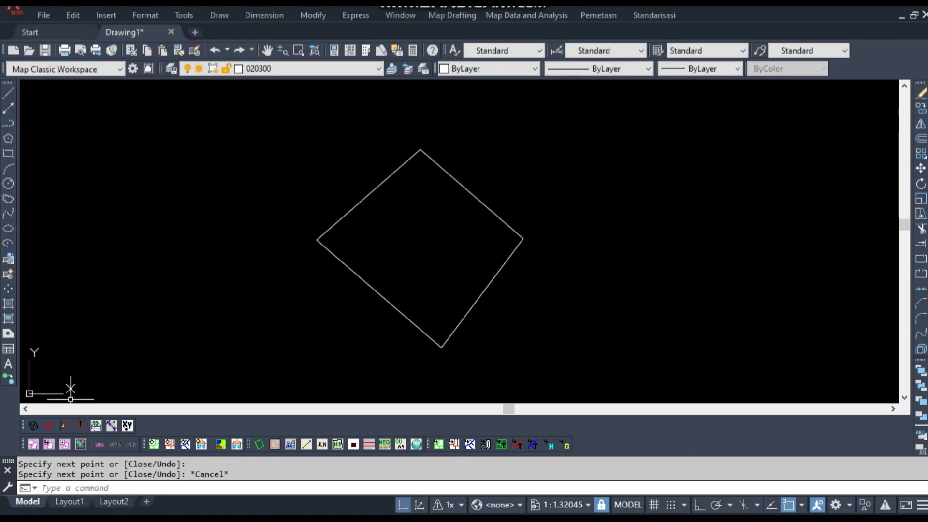
left_click(49, 444)
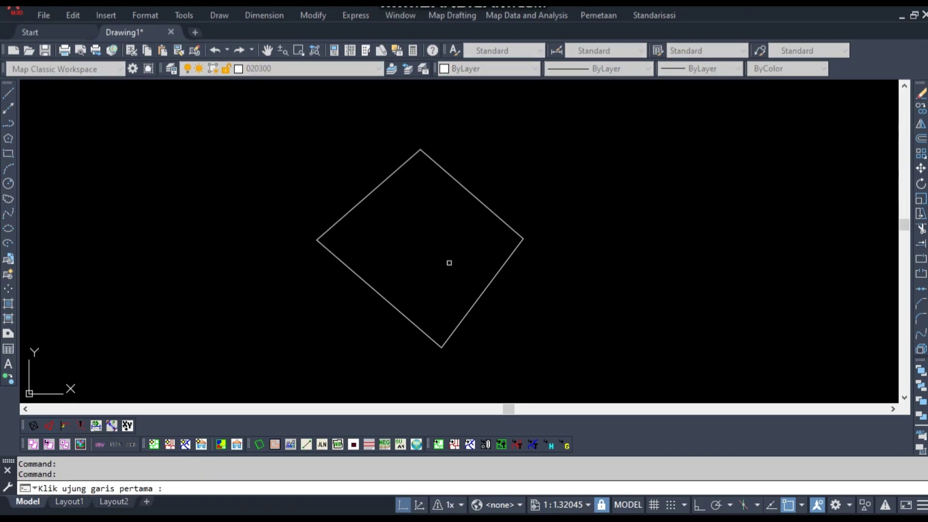
key("Escape")
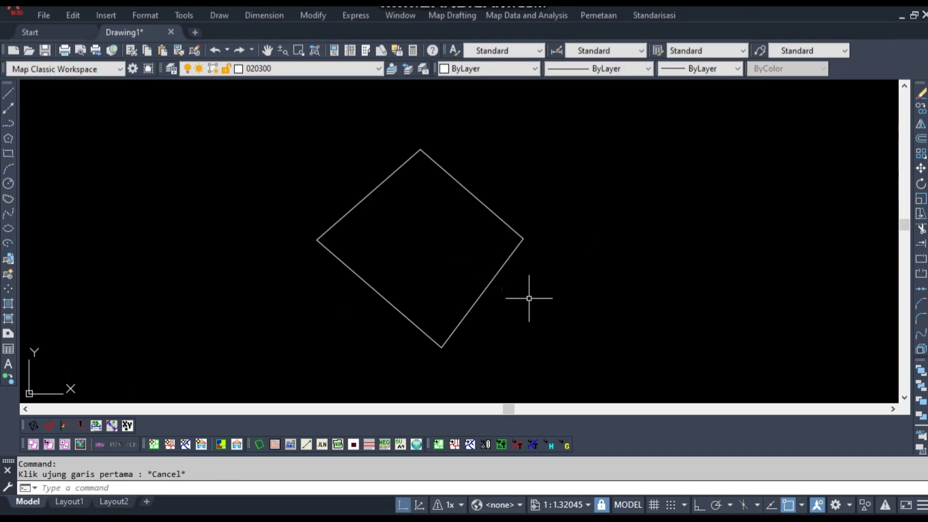
- Erase the square's two right-hand sides and upper-left line with crossing selections
left_click(512, 301)
left_click(464, 198)
type("e")
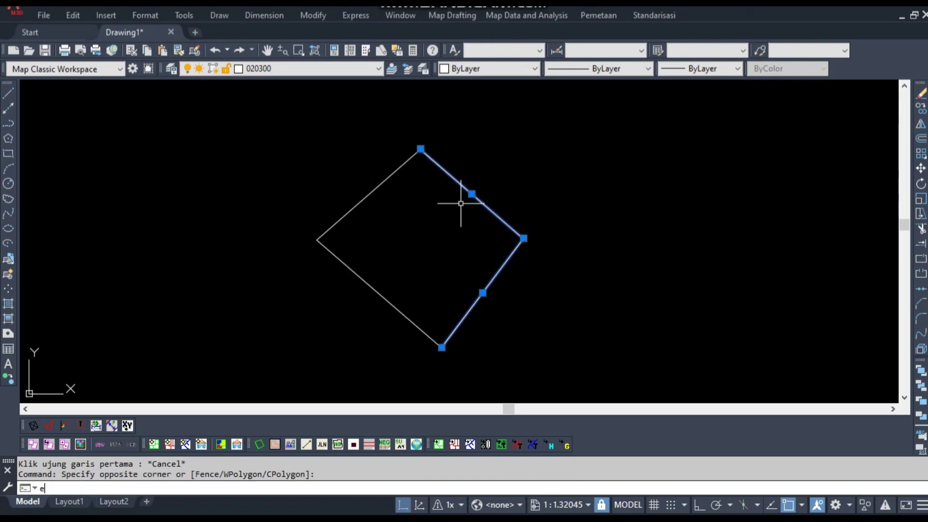
key("Return")
left_click(442, 204)
left_click(356, 164)
type("e")
key("Return")
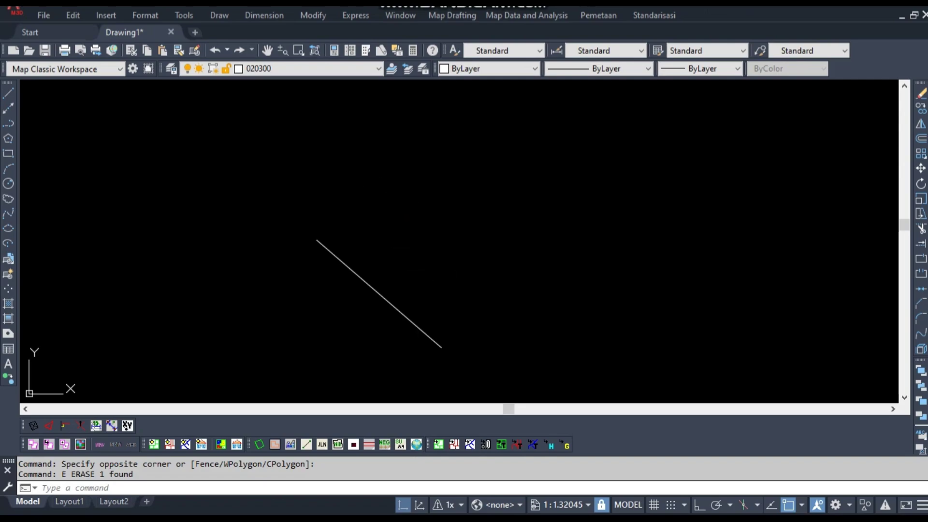
- Erase the last diagonal line, leaving the drawing empty for a point
left_click(394, 342)
left_click(371, 276)
type("e")
key("Return")
type("po")
key("Return")
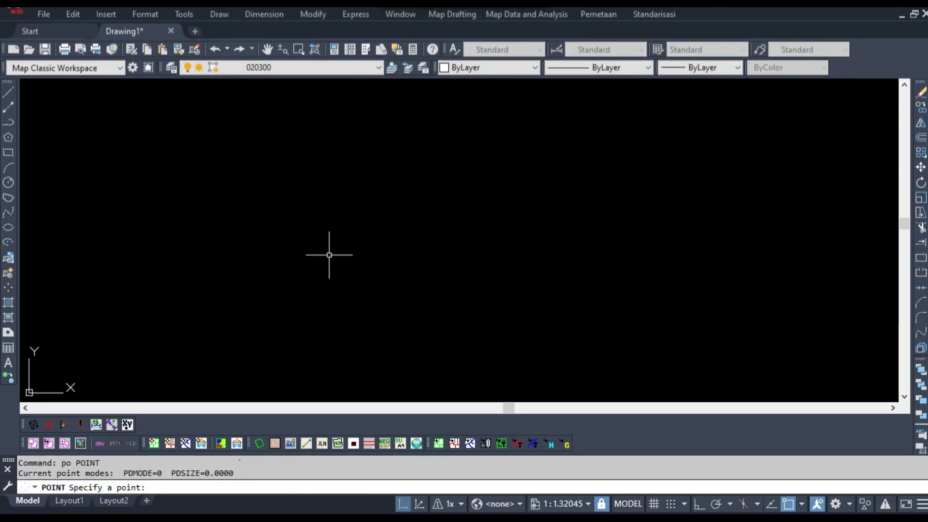
- Set the point style to the circle-with-crosshair marker in Format > Point Style
key("Escape")
left_click(146, 14)
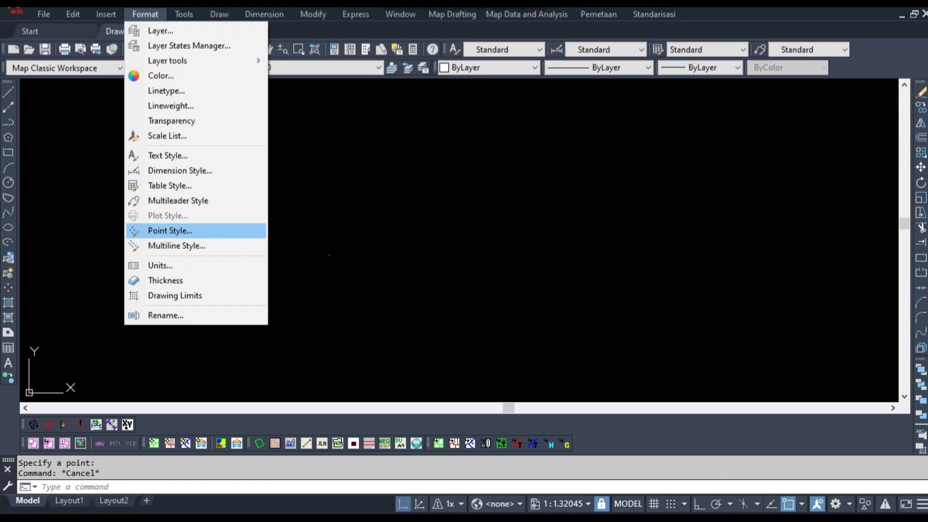
left_click(169, 231)
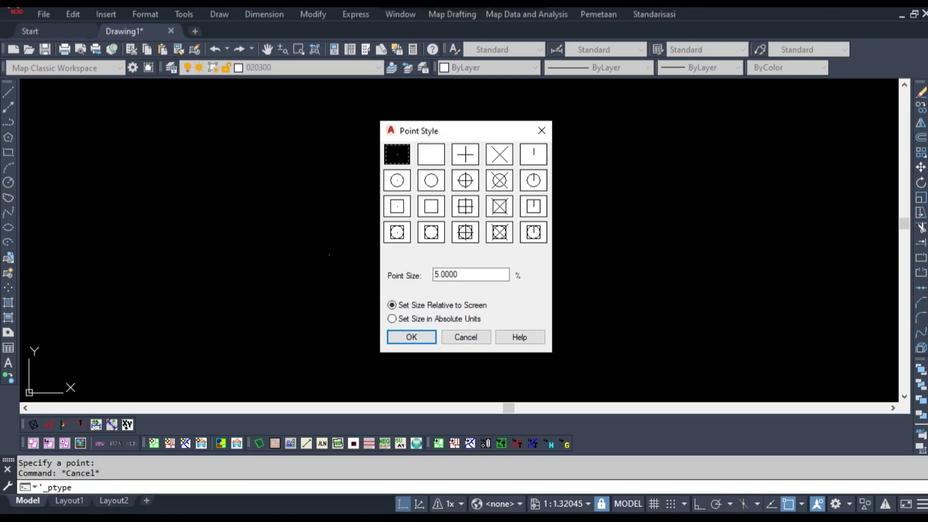
left_click(465, 180)
left_click(412, 337)
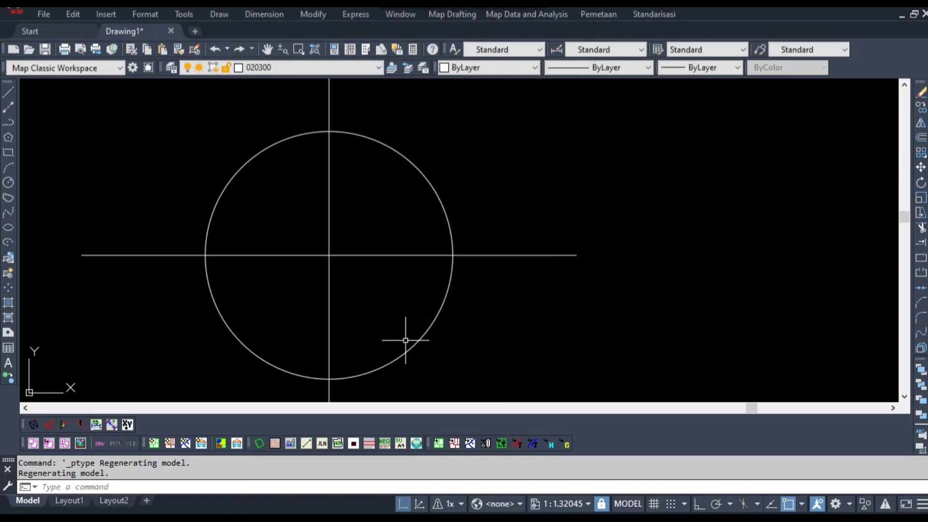
scroll(406, 342, "down", 2)
scroll(435, 319, "down", 8)
- Draw a line right from the circled point and place a point at its end
type("pl")
key("Return")
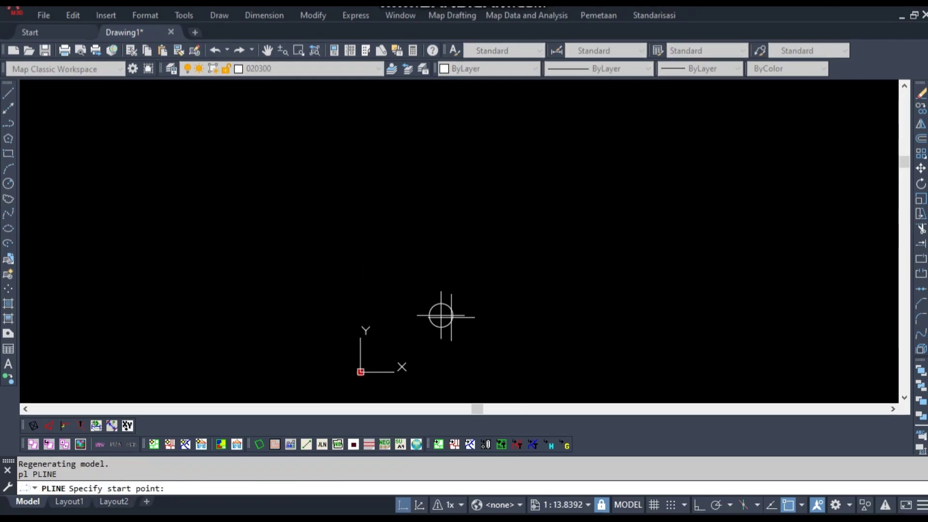
left_click(441, 316)
left_click(699, 316)
key("Escape")
type("po")
key("Return")
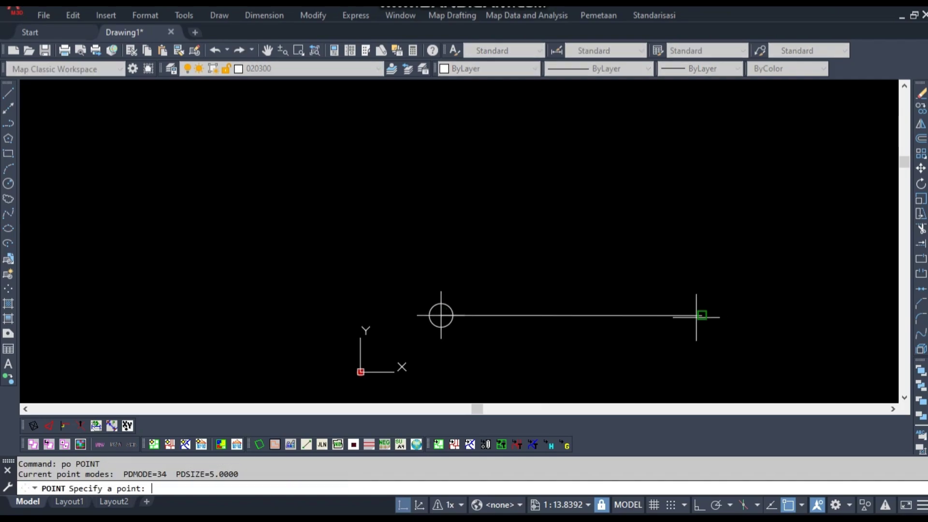
left_click(700, 315)
mouse_move(568, 278)
middle_mouse_down()
mouse_move(498, 257)
mouse_move(517, 261)
middle_mouse_up()
key("Escape")
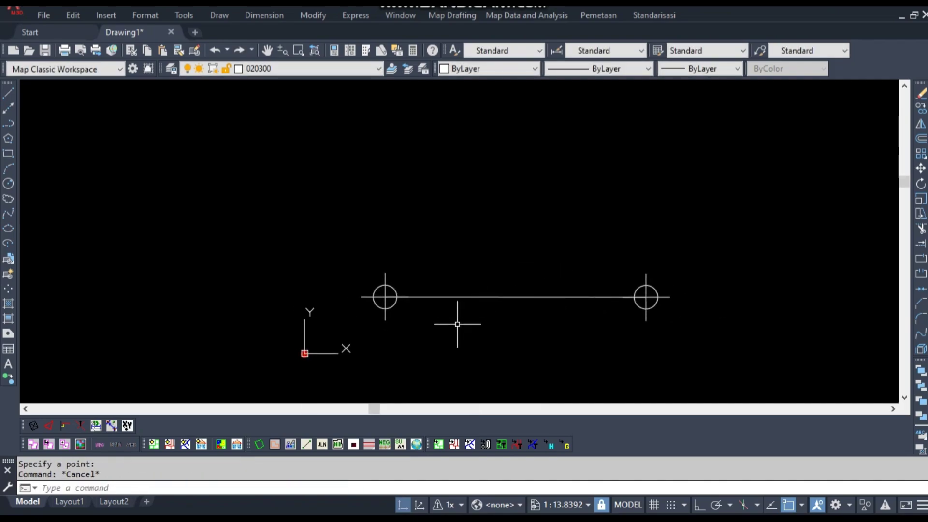
- Create the multiline text label 'a' at height 1
type("mt")
key("Return")
left_click(439, 334)
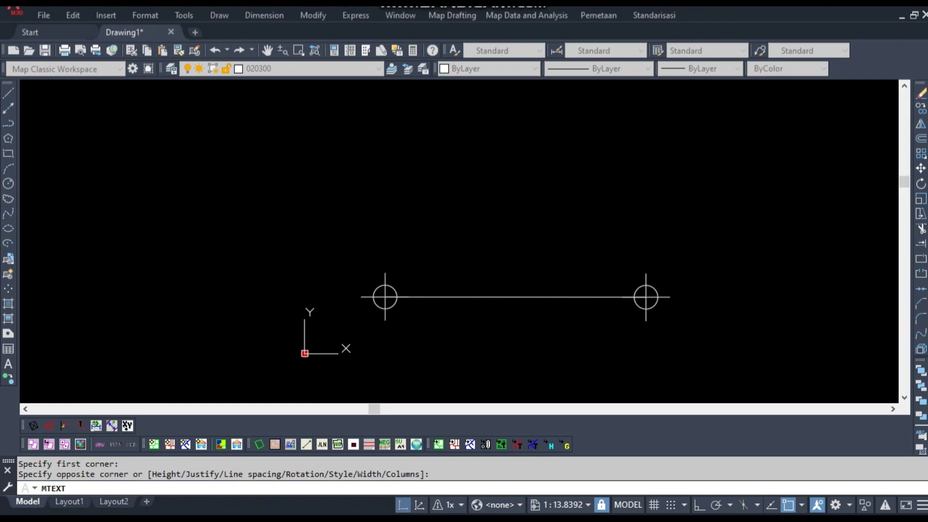
left_click(740, 337)
type("a")
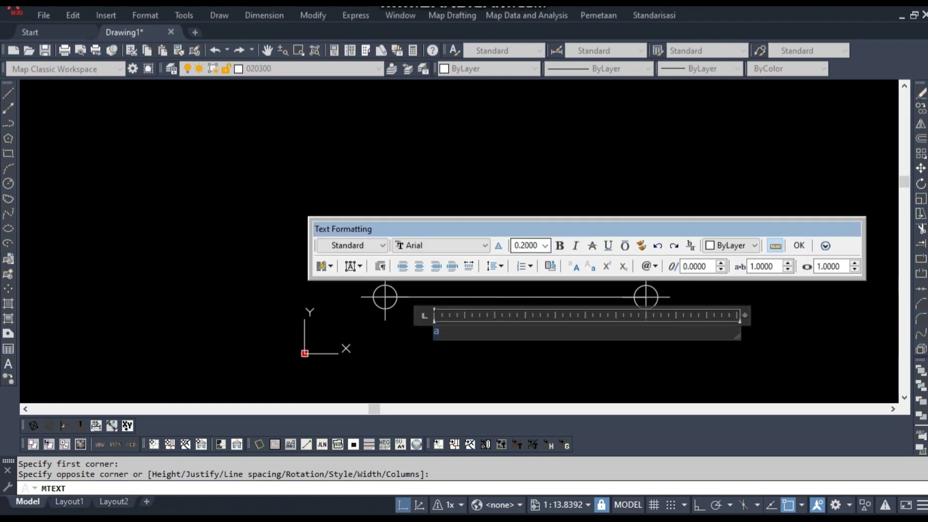
type("1")
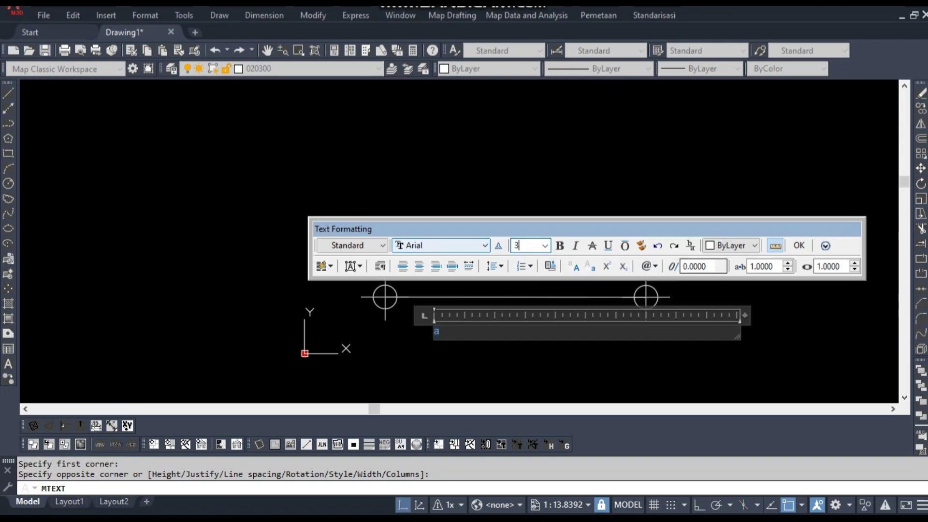
left_click(475, 344)
- Move label 'a' under the left circled point
left_click(438, 334)
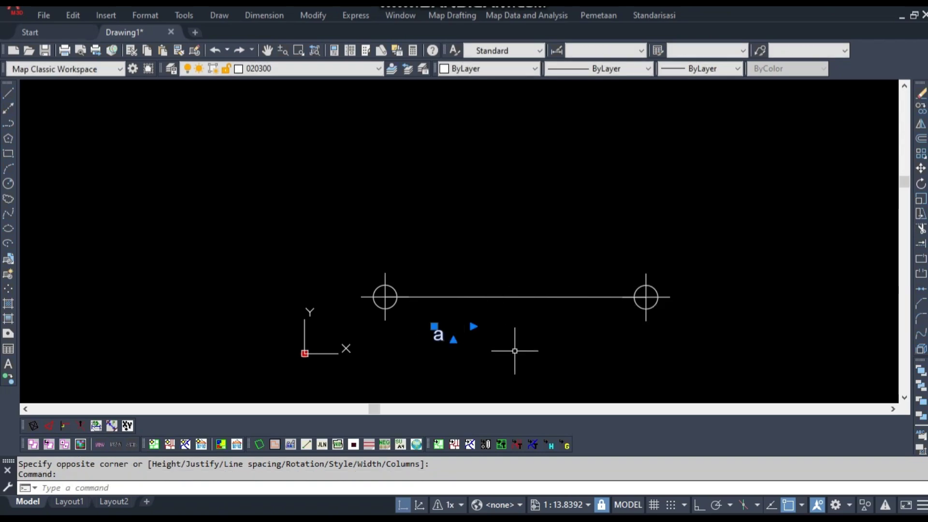
type("m")
key("Return")
left_click(515, 352)
left_click(468, 349)
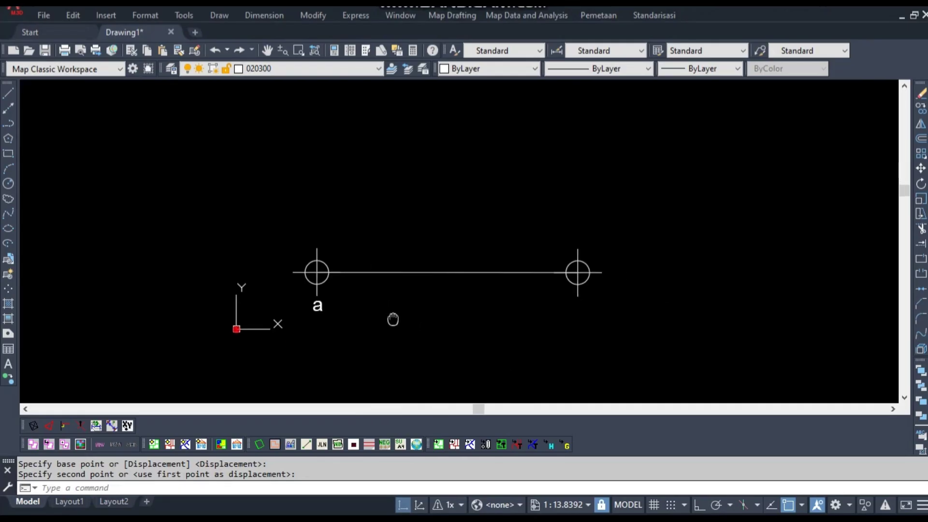
left_click(311, 311)
- Copy label 'a' under the right point and change the copy to 'b'
key("ctrl+c")
type("cp")
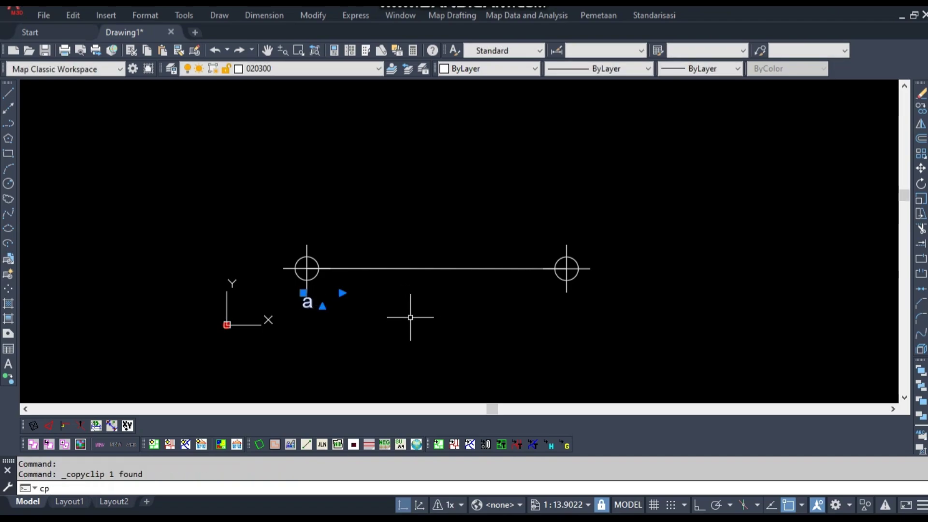
key("Return")
left_click(381, 325)
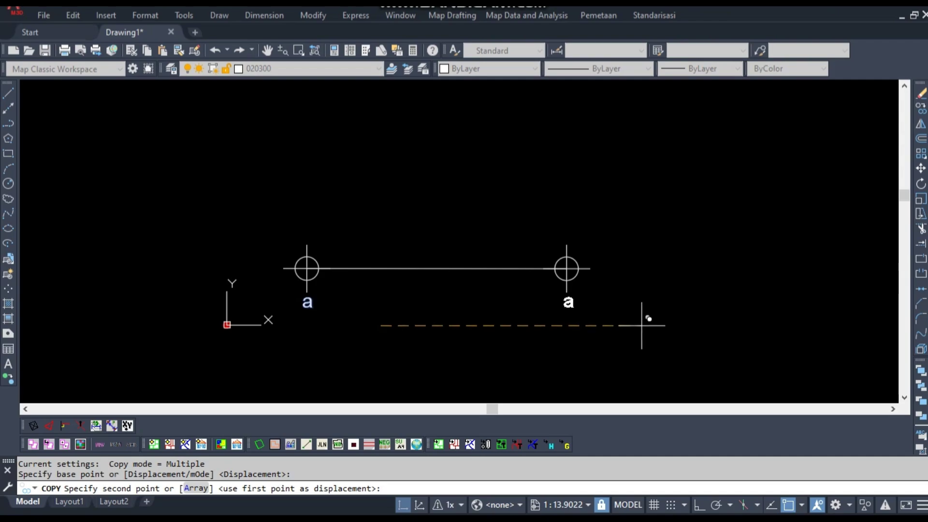
left_click(642, 324)
key("Escape")
left_click(569, 305)
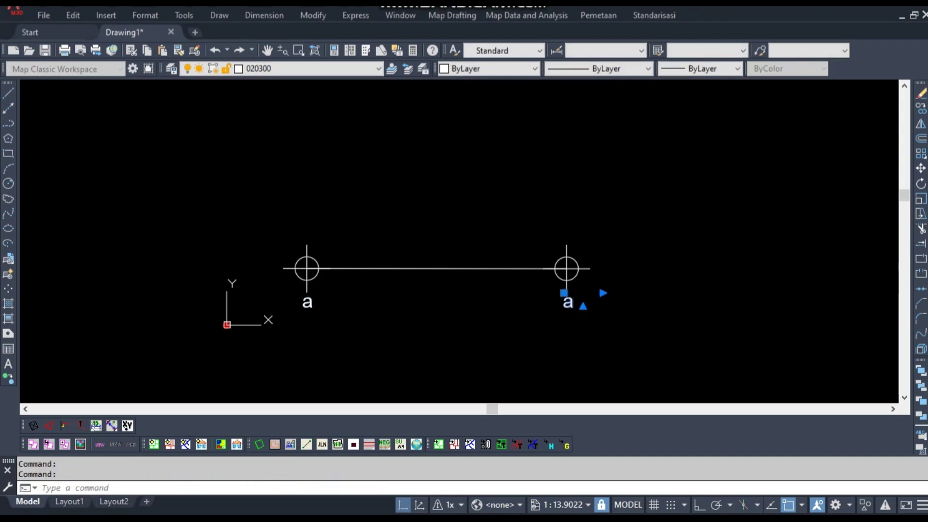
double_click(573, 305)
type("b")
left_click(404, 298)
- Place a new point above the line, near point a, and select it
scroll(450, 348, "down", 4)
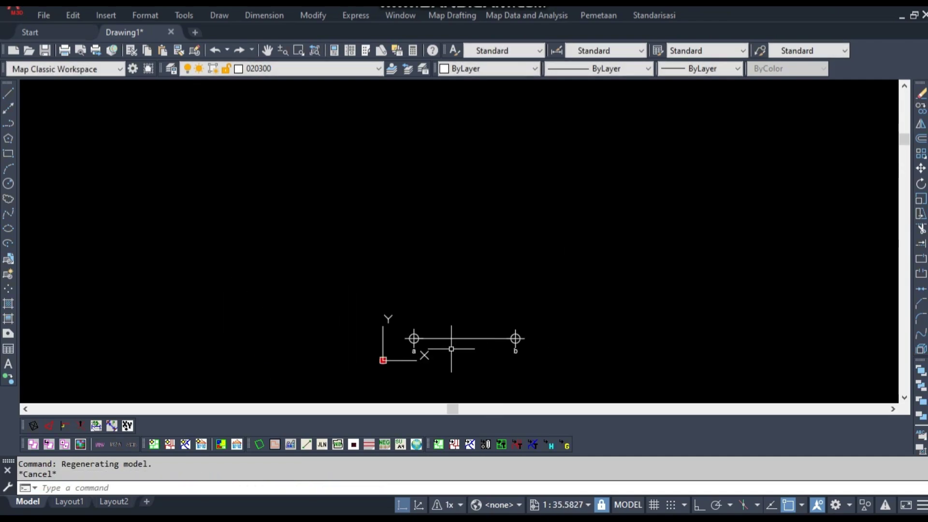
type("po")
key("Return")
left_click(412, 259)
key("Escape")
scroll(476, 343, "up", 3)
left_click(315, 132)
left_click(452, 108)
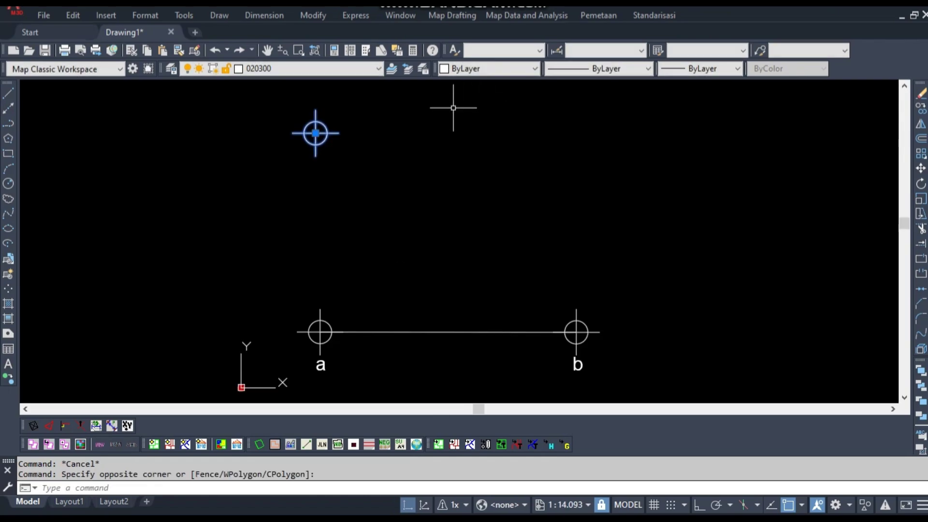
mouse_move(380, 142)
middle_mouse_down()
mouse_move(393, 157)
mouse_move(401, 131)
mouse_move(408, 142)
middle_mouse_up()
mouse_move(493, 206)
middle_mouse_down()
mouse_move(480, 209)
mouse_move(467, 186)
mouse_move(481, 209)
middle_mouse_up()
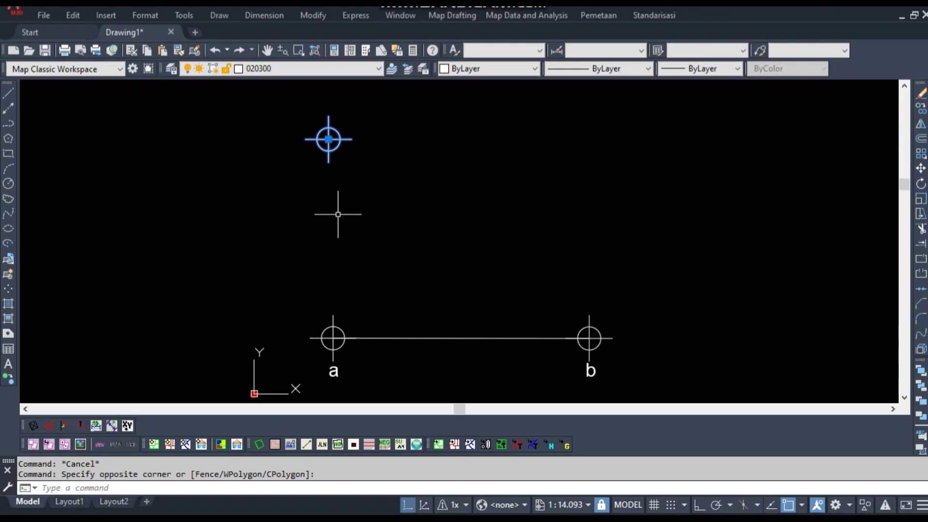
- Change the new point's colour to magenta
left_click(372, 176)
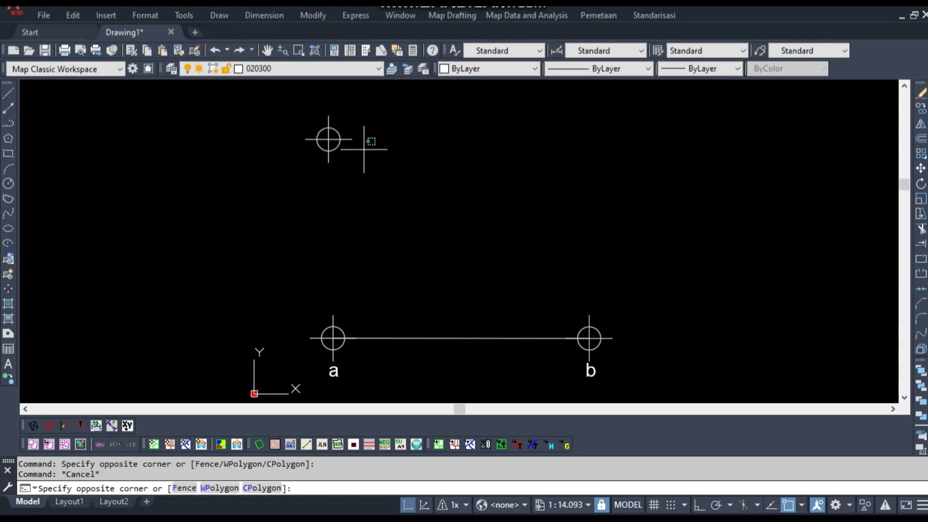
key("Escape")
left_click(483, 68)
left_click(468, 159)
key("Escape")
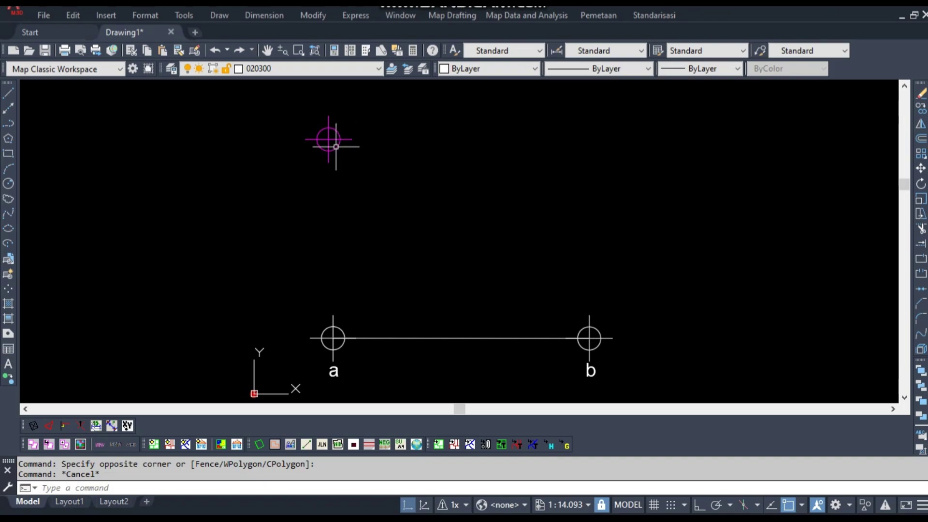
middle_click_drag(327, 336, 309, 322)
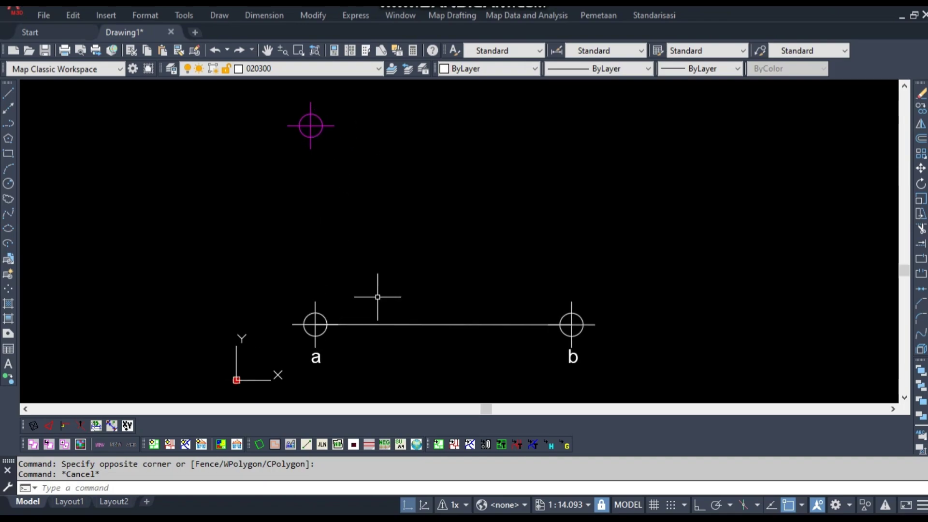
- Draw polylines from point a and from point b to the magenta point
type("pl")
key("Return")
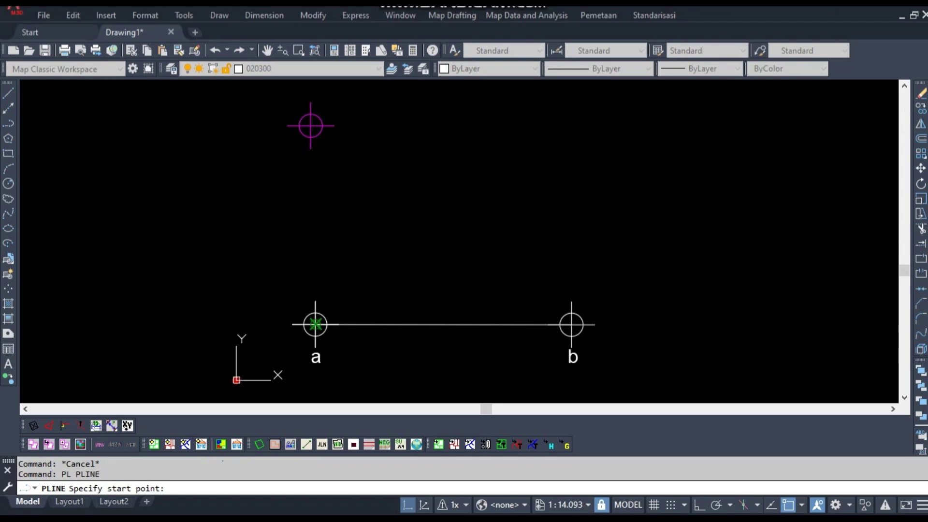
left_click(315, 324)
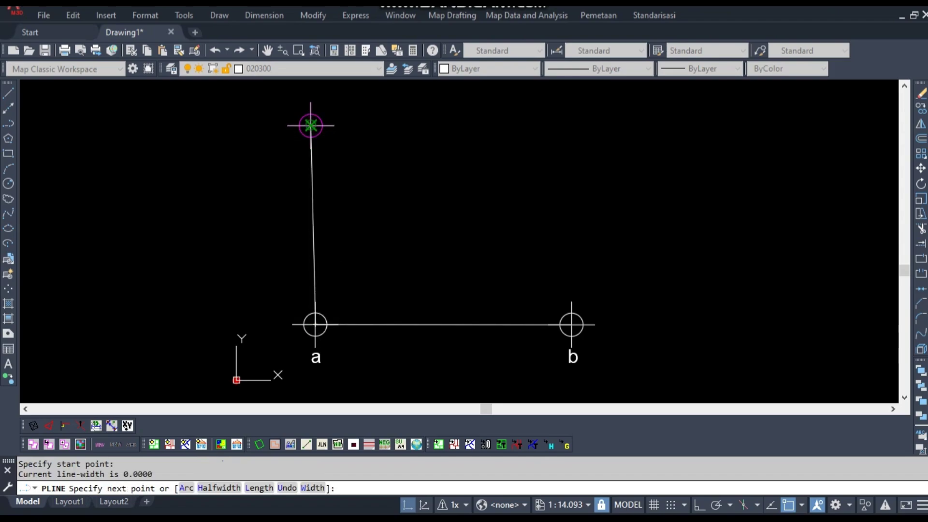
left_click(311, 126)
key("Return")
key("Return")
left_click(571, 325)
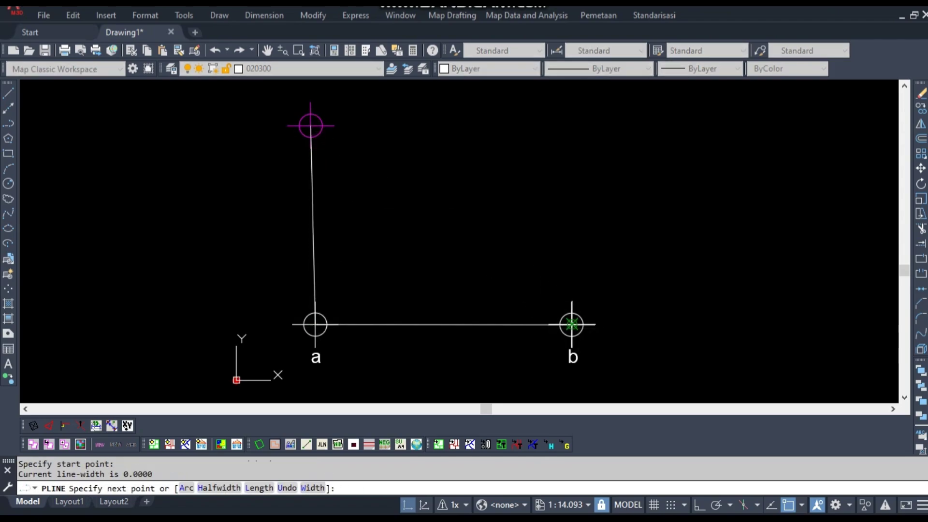
left_click(311, 125)
key("Escape")
left_click(411, 172)
- Set the colour of both new lines to Red
left_click(306, 206)
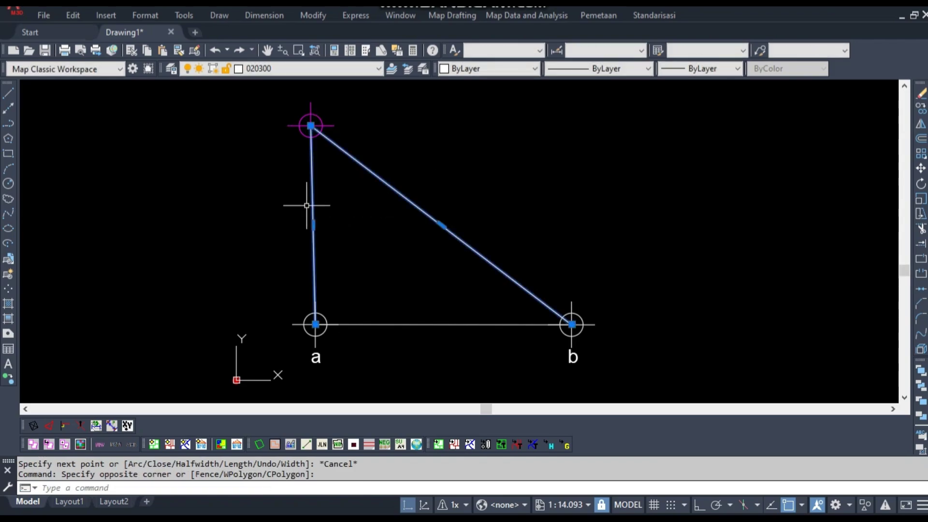
left_click(489, 68)
left_click(464, 103)
middle_click_drag(380, 165, 392, 189)
key("Escape")
key("Escape")
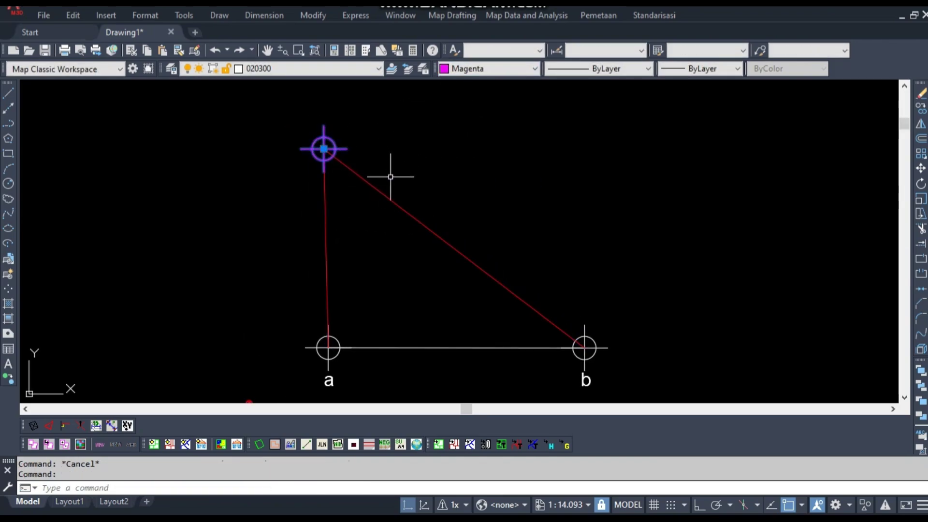
key("Escape")
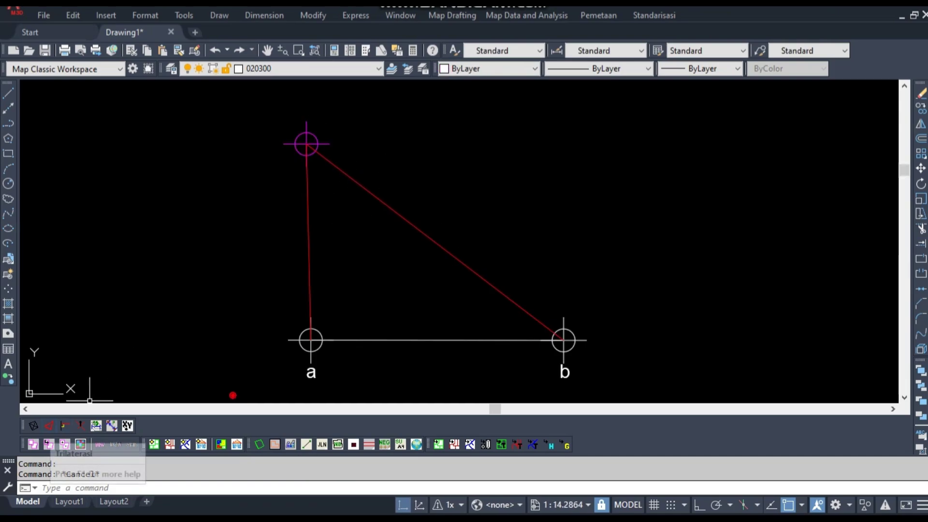
- Copy label 'a' above the magenta apex and change it to 'c'
left_click(49, 425)
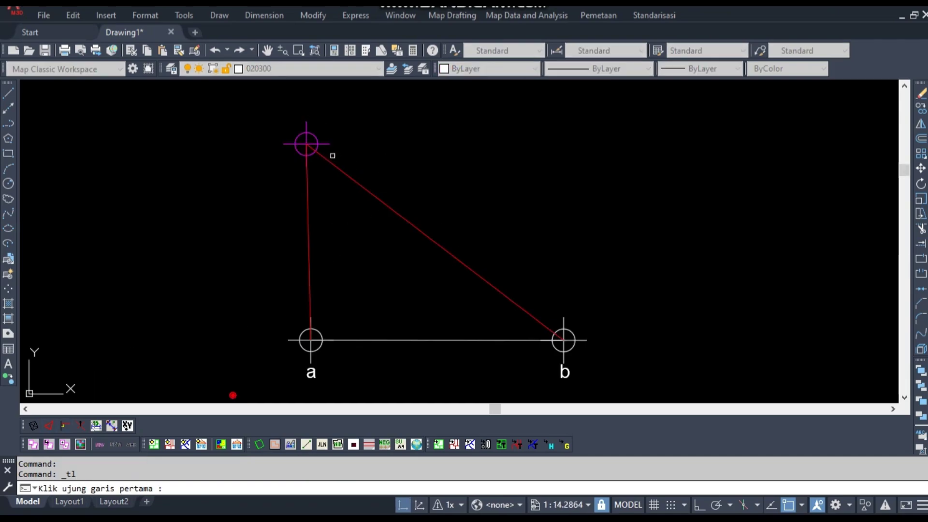
key("Escape")
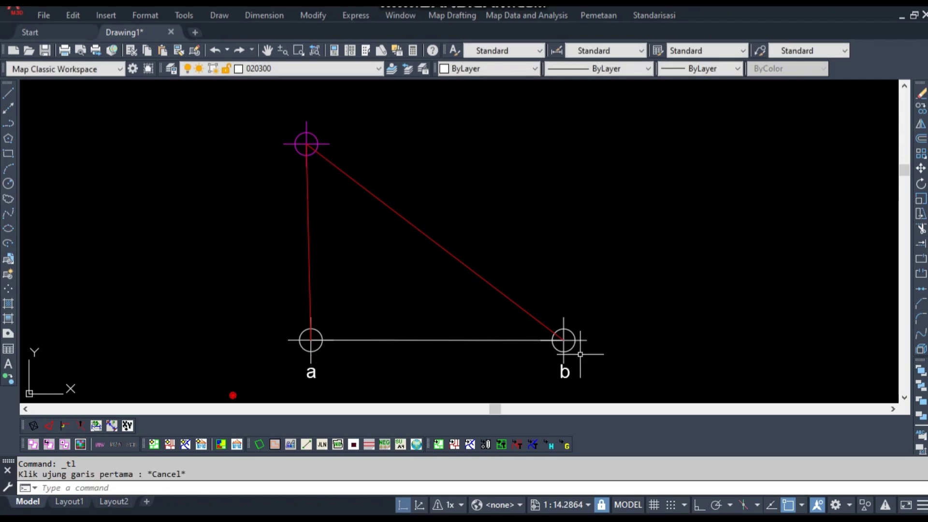
key("Escape")
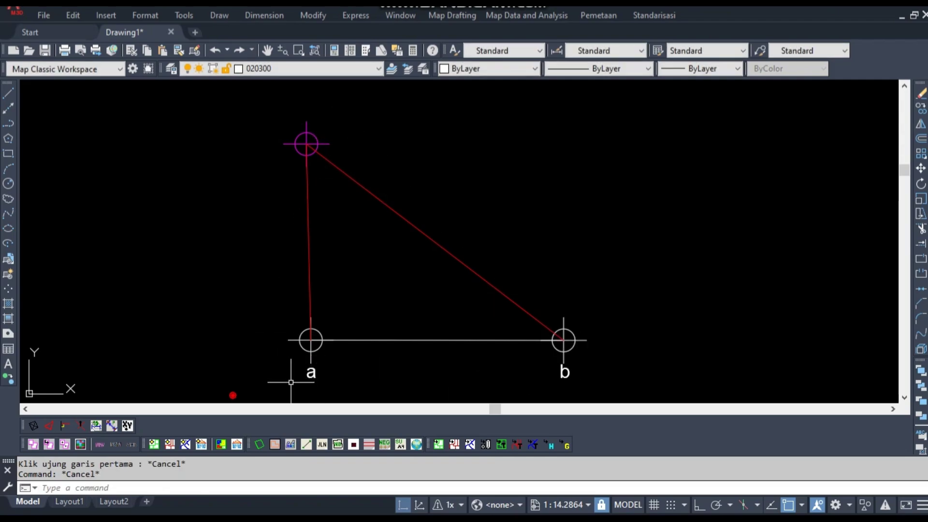
left_click(311, 373)
key("Return")
left_click(390, 385)
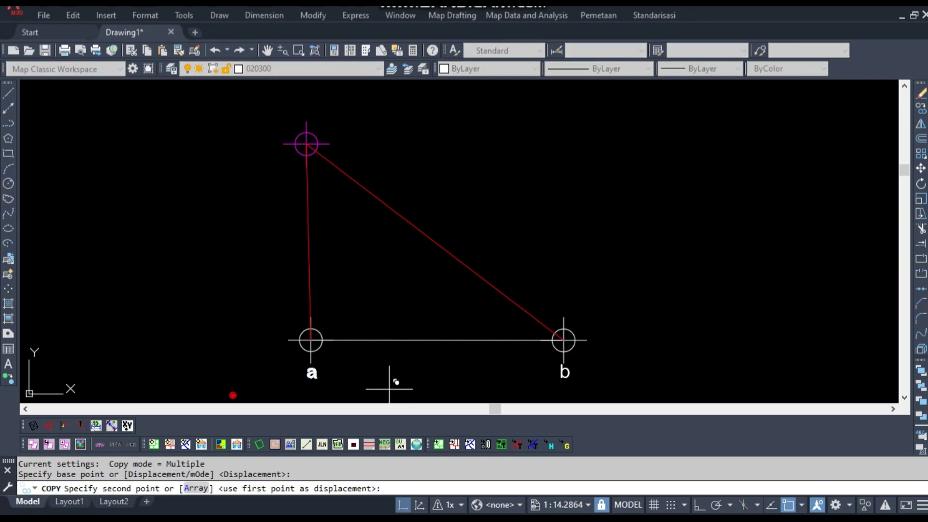
left_click(385, 115)
key("Escape")
double_click(307, 103)
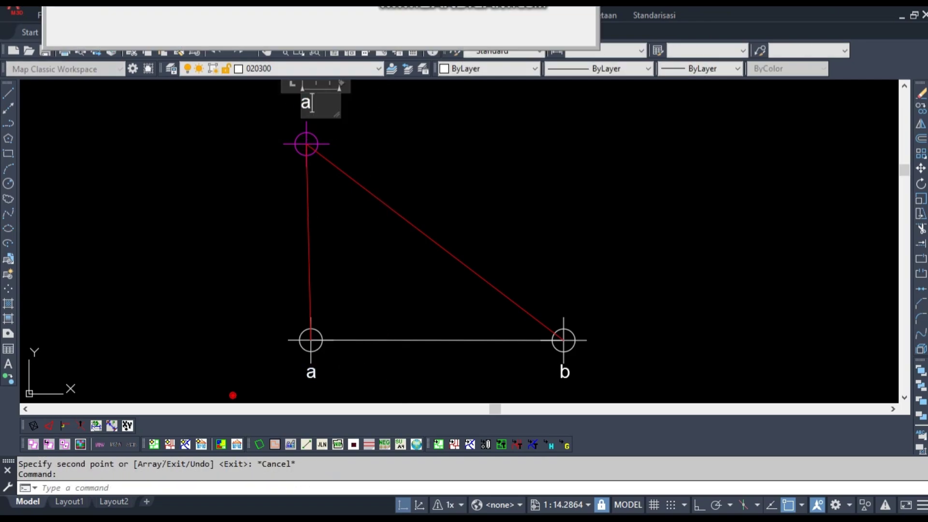
type("c")
key("Escape")
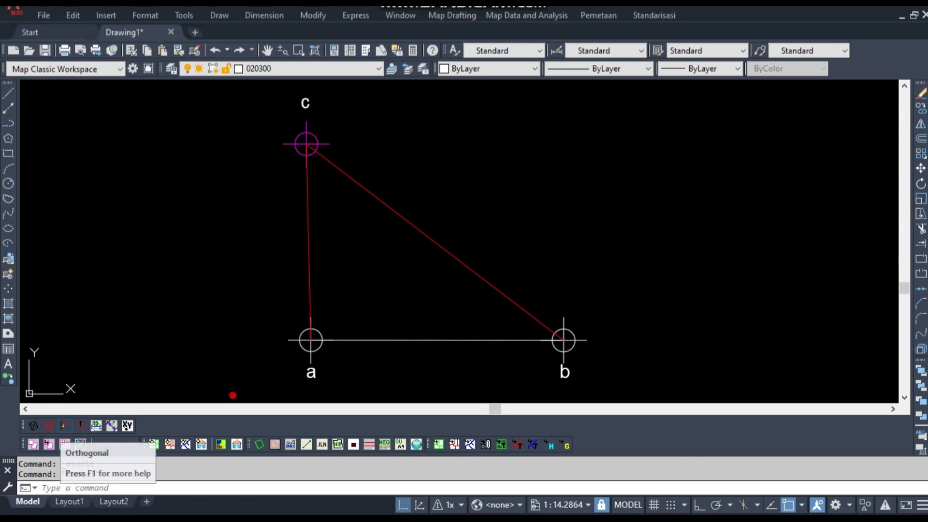
- Reframe the triangle and start a new polyline's top-left corner to its right
left_click(65, 426)
key("Escape")
scroll(398, 269, "down", 4)
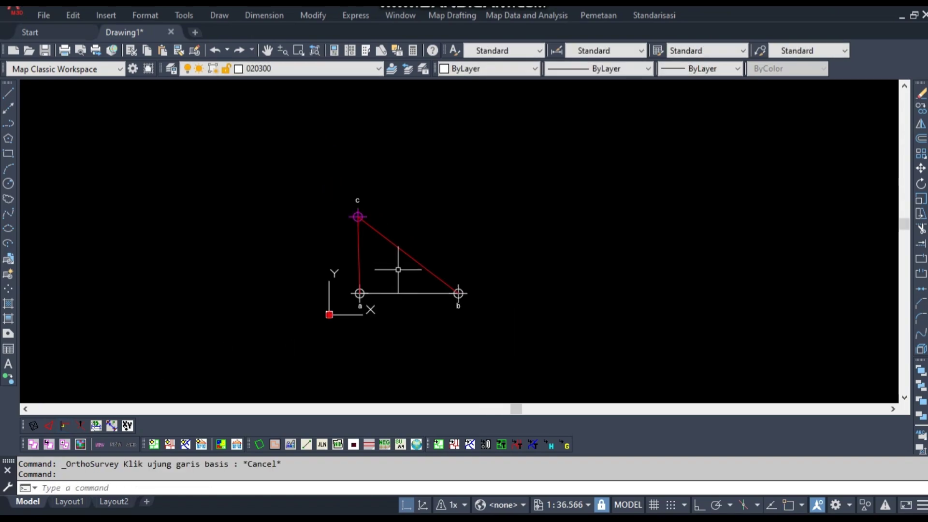
scroll(400, 273, "up", 4)
scroll(400, 276, "down", 2)
mouse_move(400, 276)
middle_mouse_down()
mouse_move(362, 261)
mouse_move(383, 290)
mouse_move(305, 267)
middle_mouse_up()
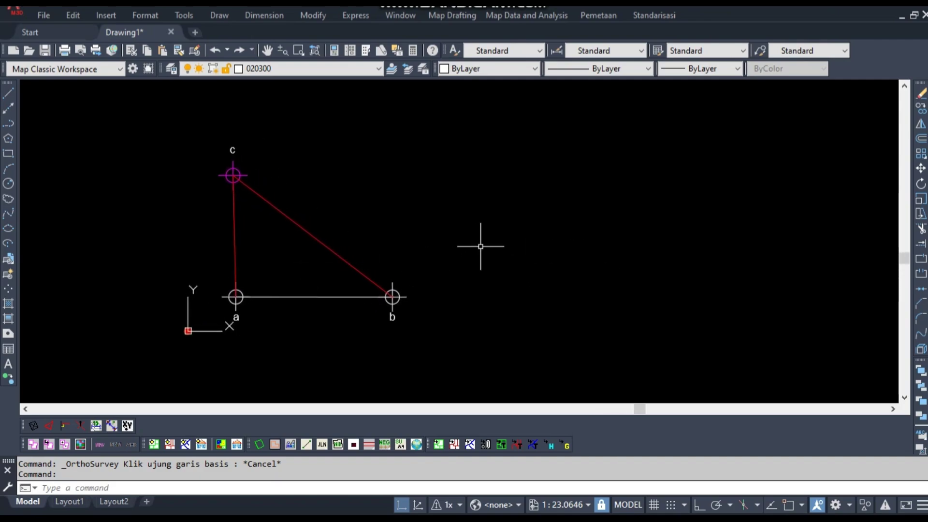
scroll(536, 238, "up", 2)
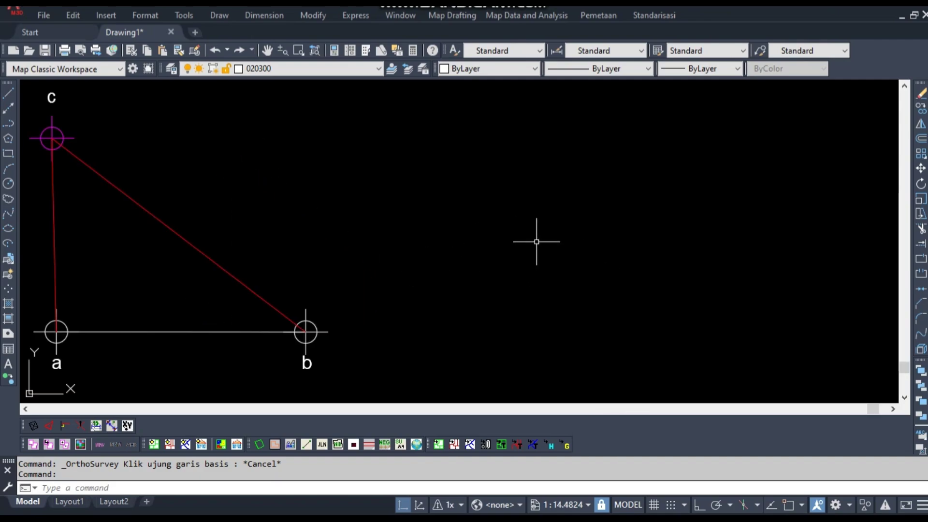
type("pl")
key("Return")
left_click(441, 164)
- Place the outline's bottom-left, bottom-right and top-right corners
left_click(439, 333)
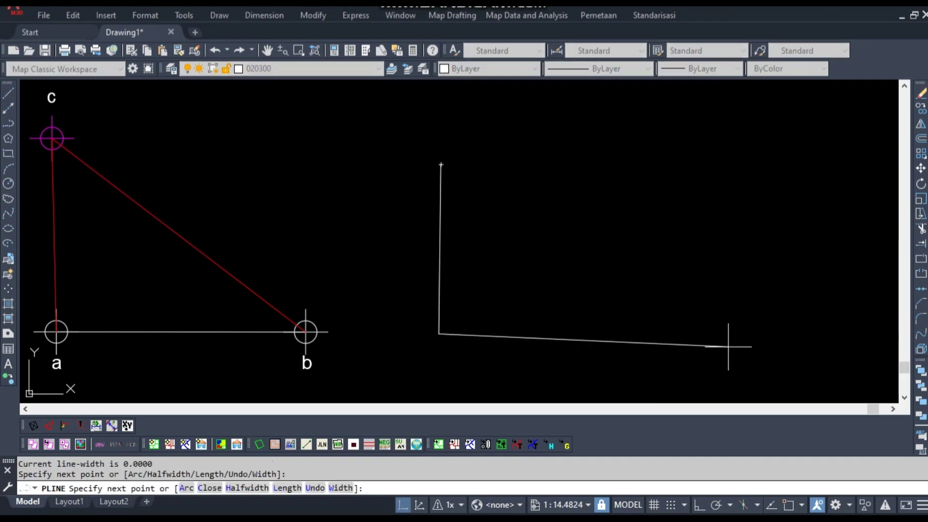
left_click(728, 347)
left_click(713, 186)
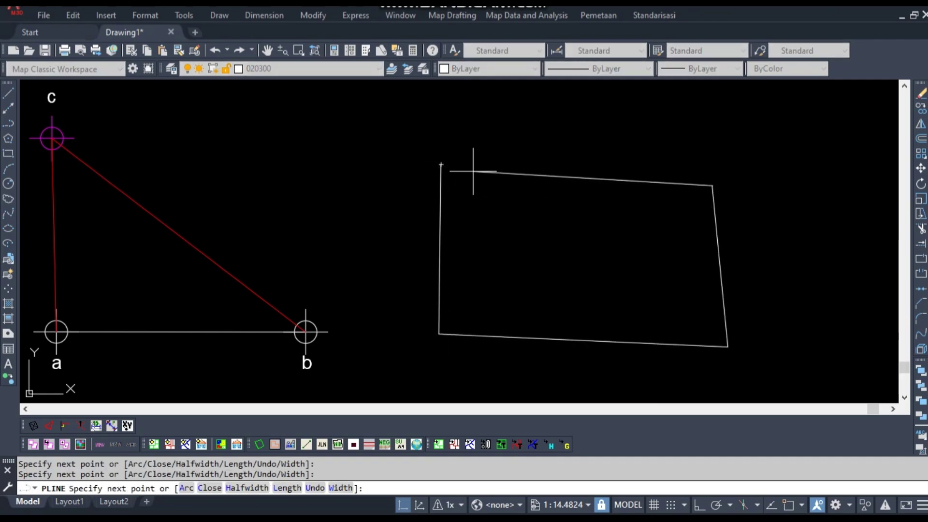
middle_click(474, 167)
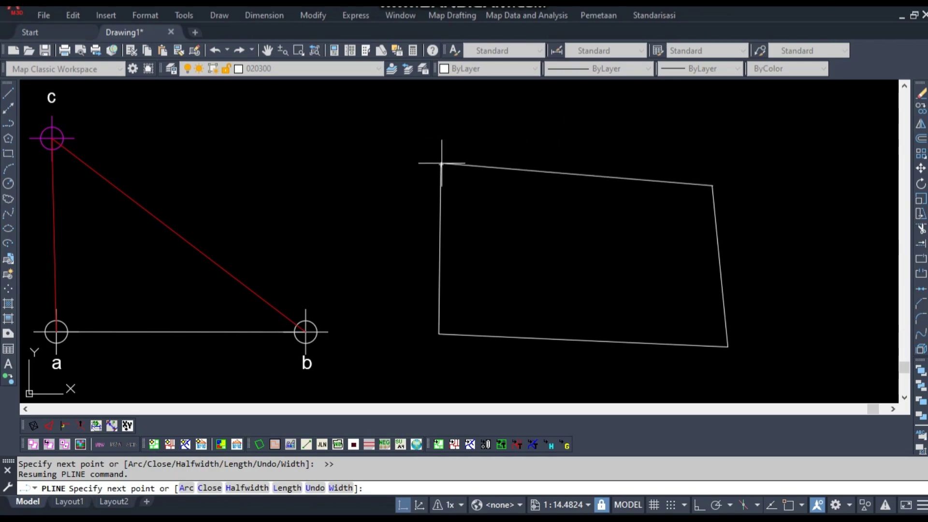
- Turn on Endpoint and Intersection object snaps in Drafting Settings via 'OS
type("'os")
key("Return")
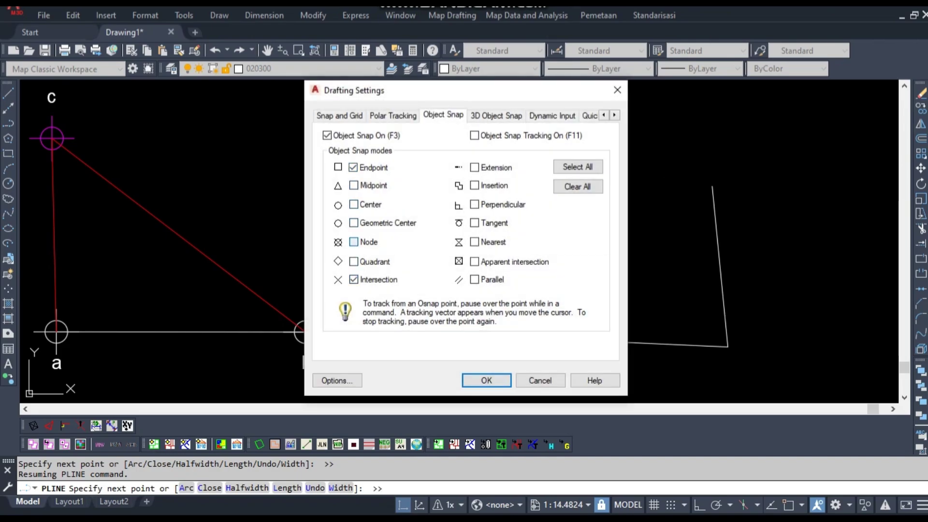
key("Return")
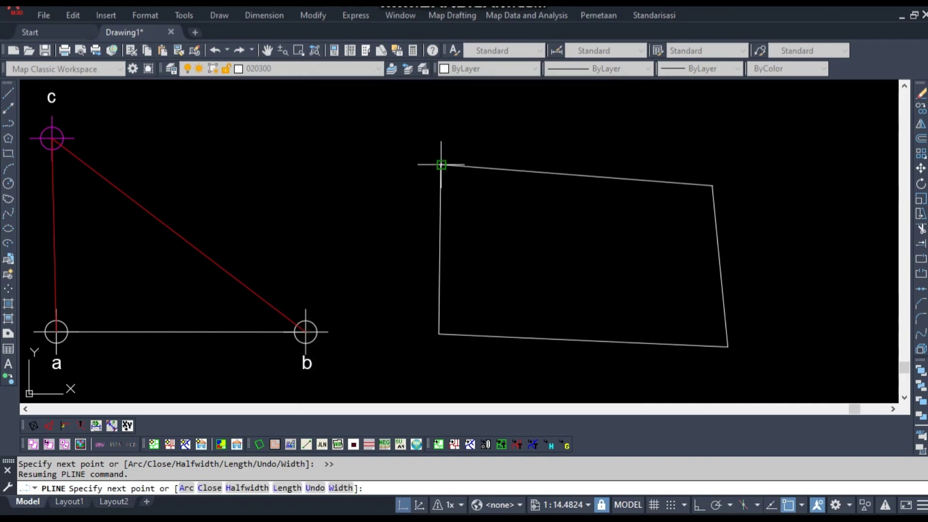
middle_click_drag(556, 203, 535, 237)
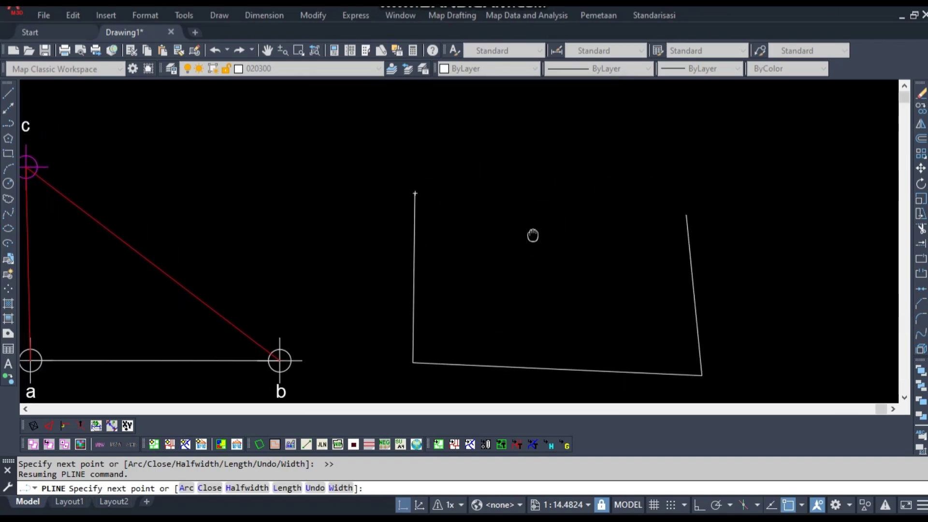
middle_click_drag(448, 213, 421, 211)
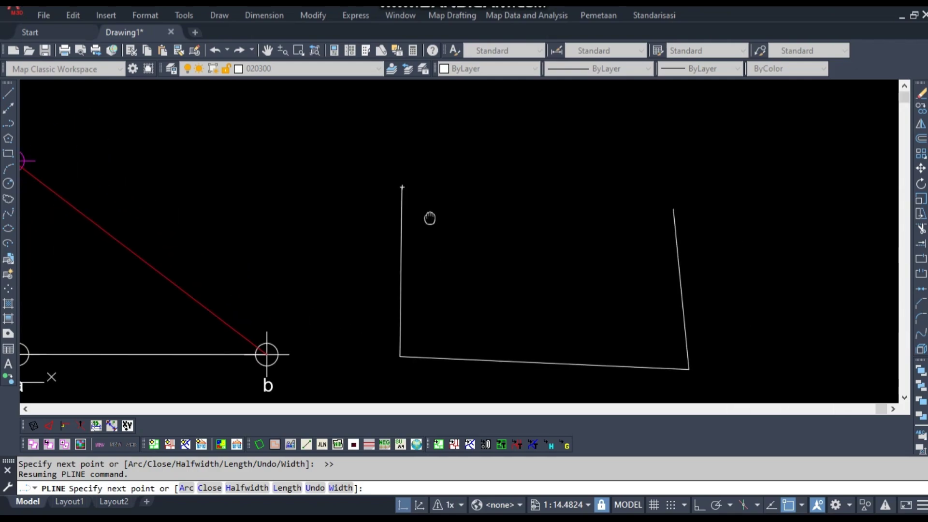
key("F3")
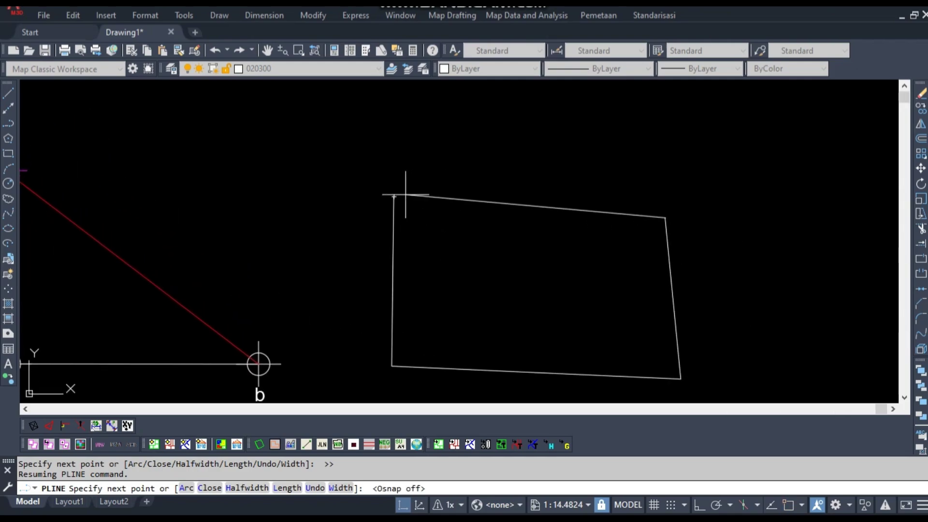
key("F3")
- Draw two long horizontal road polylines, one above the other, below the parcel
key("Escape")
middle_click_drag(490, 471, 474, 254)
type("pl")
key("Return")
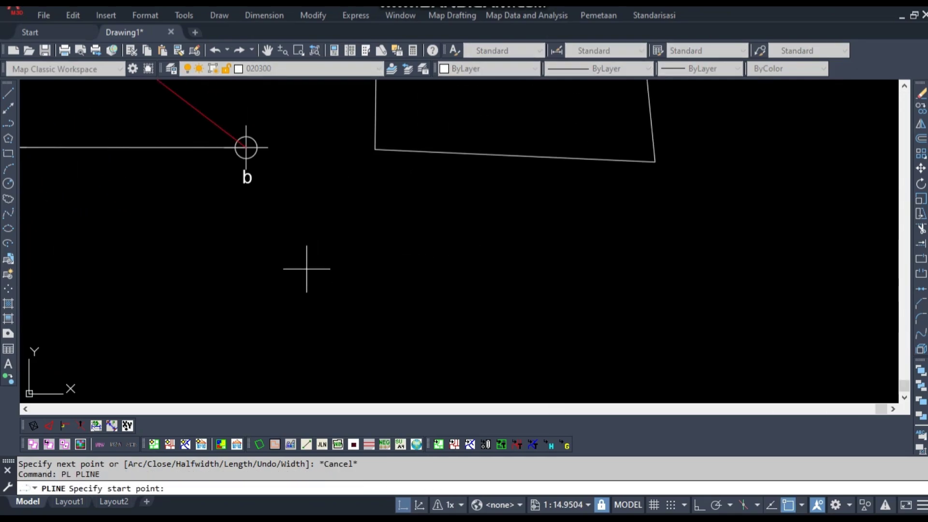
left_click(306, 272)
left_click(758, 279)
key("Escape")
key("Return")
left_click(304, 331)
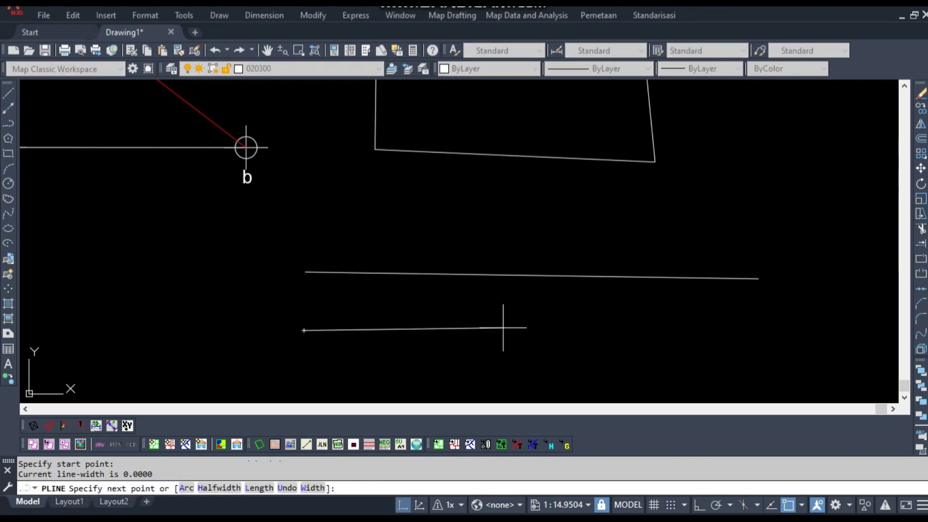
left_click(763, 328)
key("Escape")
- Draw a closed four-corner building polyline above the road lines and window-select it
middle_click_drag(473, 265, 548, 269)
key("Return")
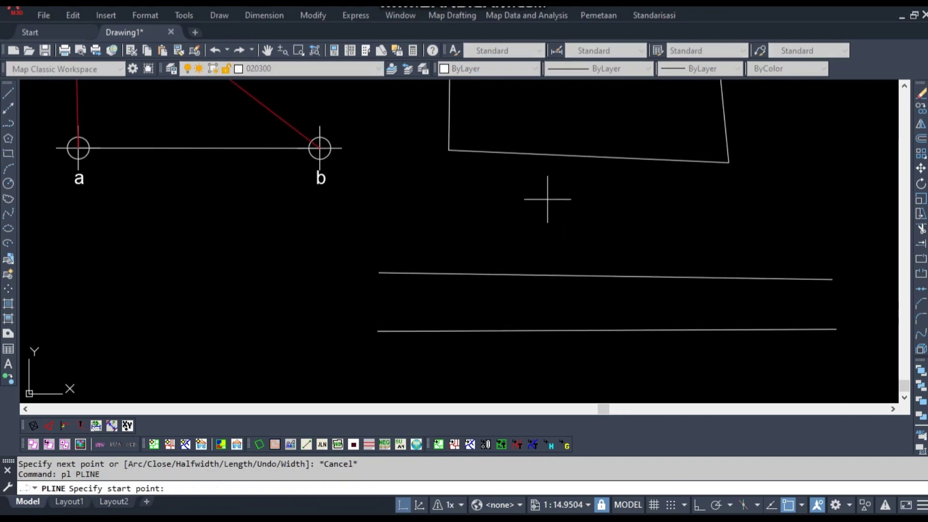
left_click(535, 194)
left_click(543, 265)
left_click(677, 250)
left_click(655, 182)
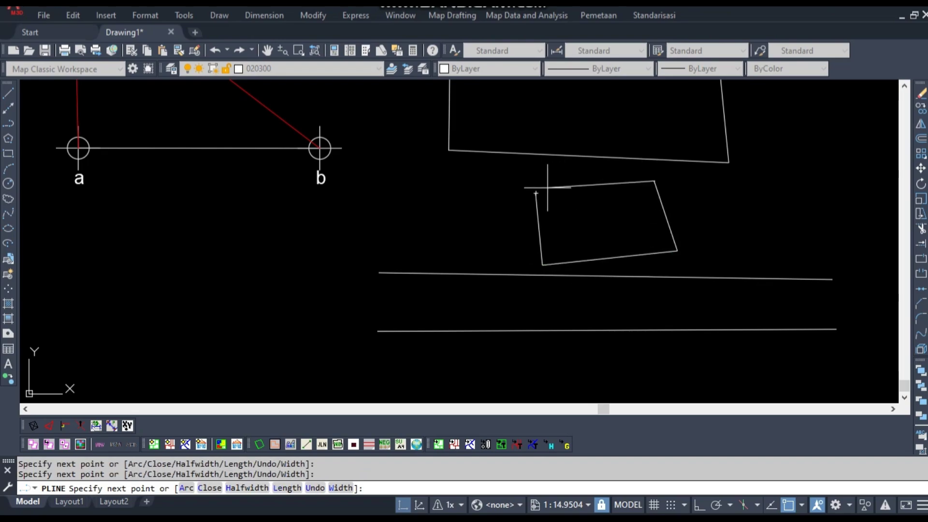
left_click(536, 193)
key("Escape")
left_click(692, 256)
left_click(609, 211)
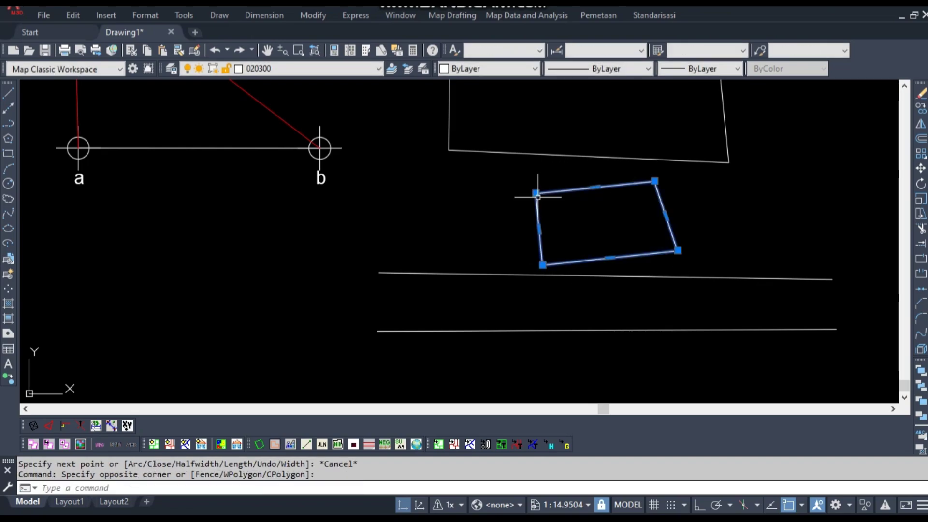
- Copy the label b into the building outline
key("Escape")
left_click(321, 177)
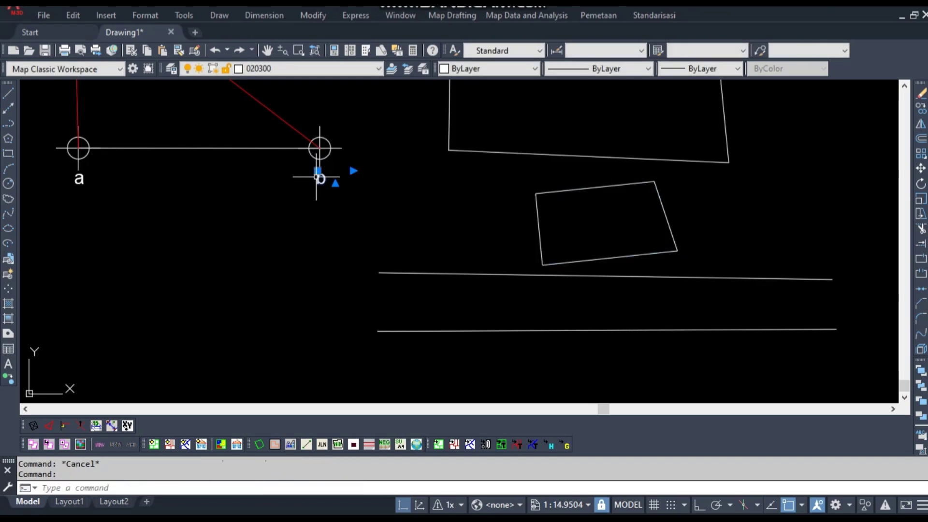
type("c")
key("Return")
left_click(331, 240)
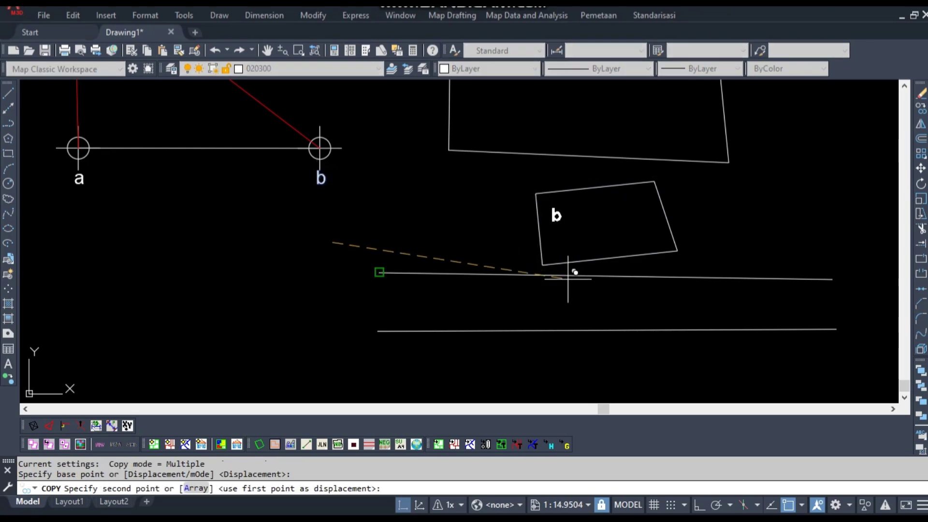
left_click(606, 286)
key("Escape")
- Edit the copied label to read 'bangunan' and reposition it inside the building
double_click(595, 226)
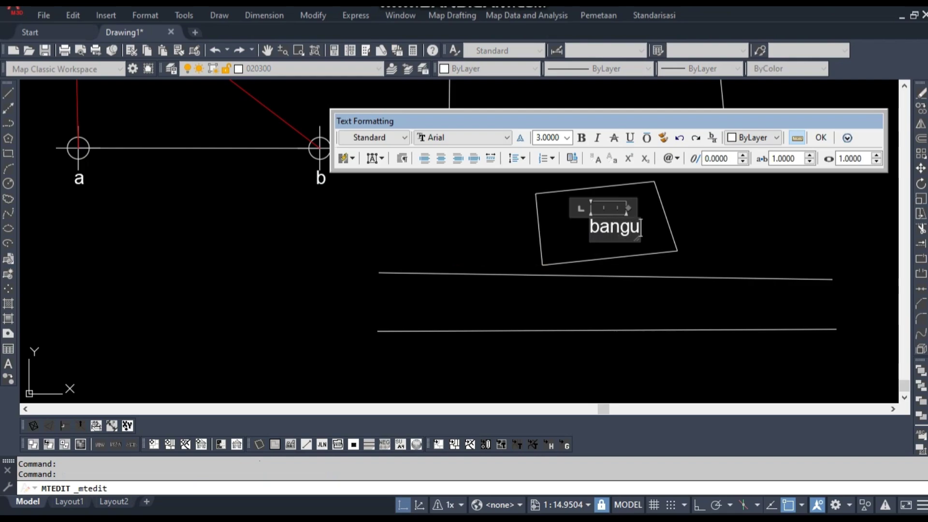
left_click(726, 227)
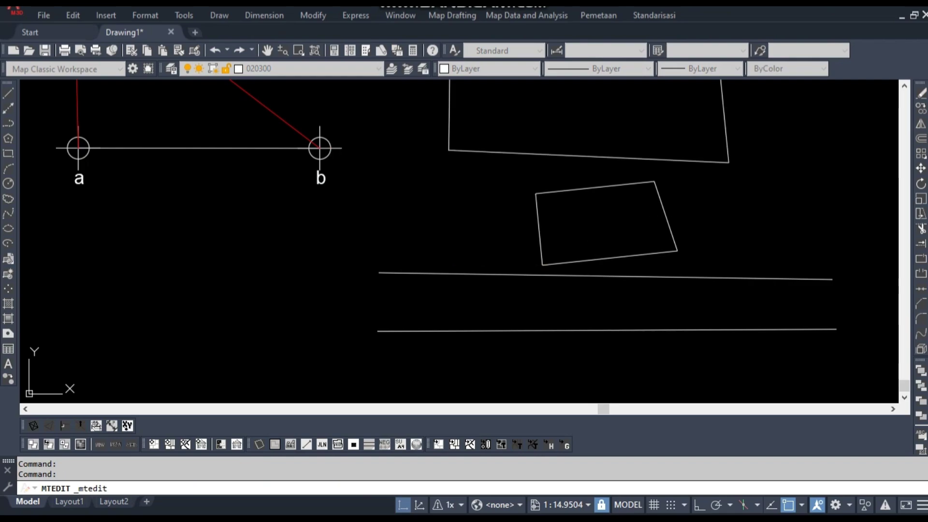
left_click(610, 225)
type("m")
key("Return")
left_click(751, 215)
key("Escape")
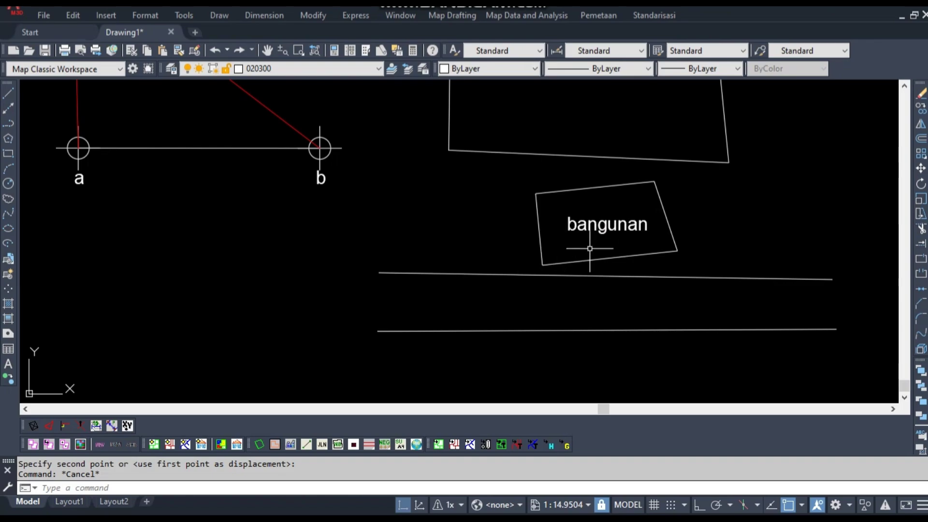
middle_click_drag(555, 249, 487, 269)
type("pl")
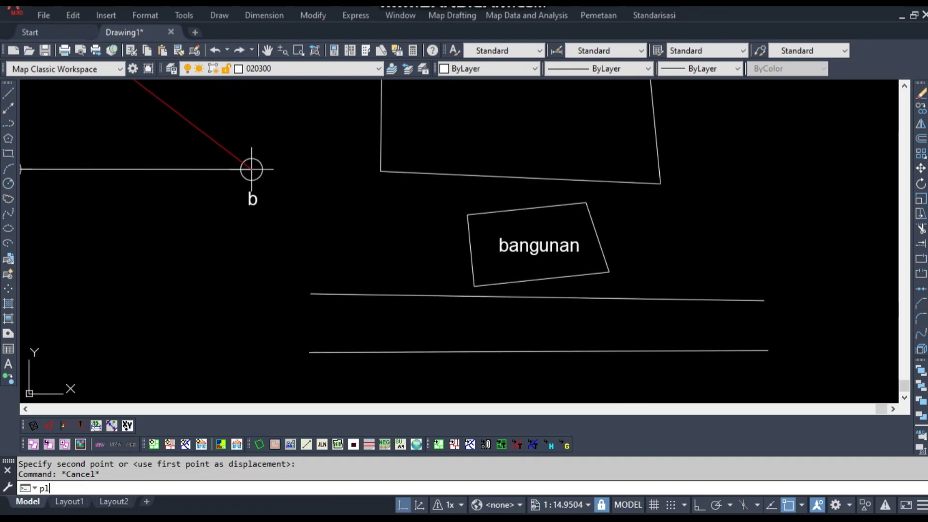
- Place a point at the upper line's left end and draw a line to the parcel's lower-left corner
key("Return")
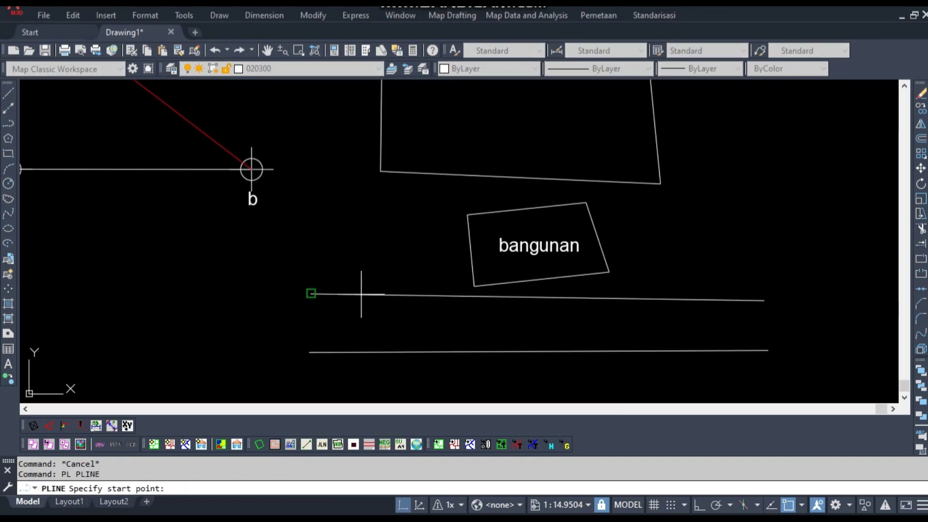
left_click(311, 294)
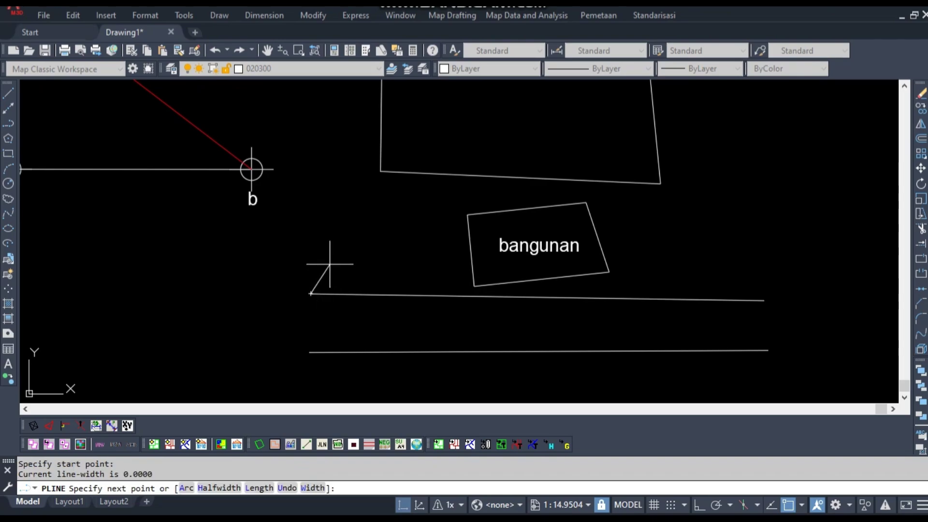
key("Escape")
key("Return")
left_click(311, 294)
key("Escape")
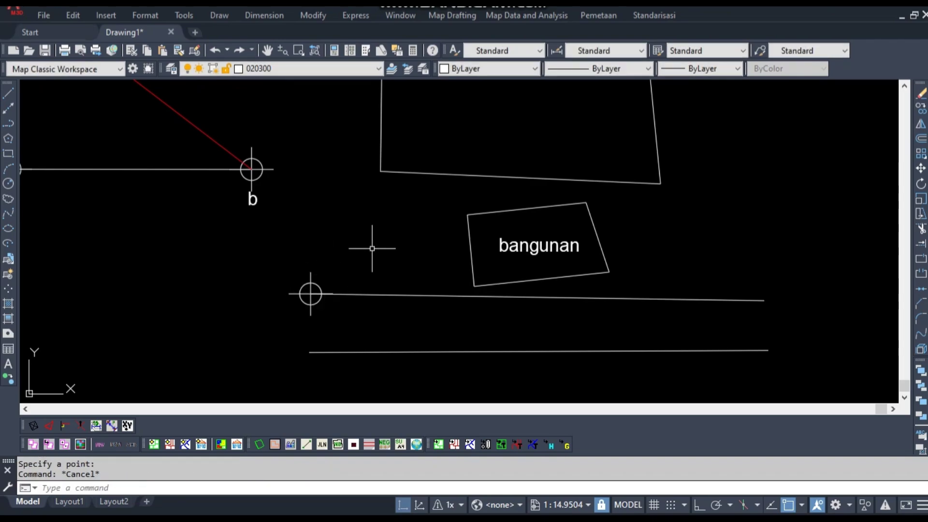
type("l")
key("Return")
left_click(311, 294)
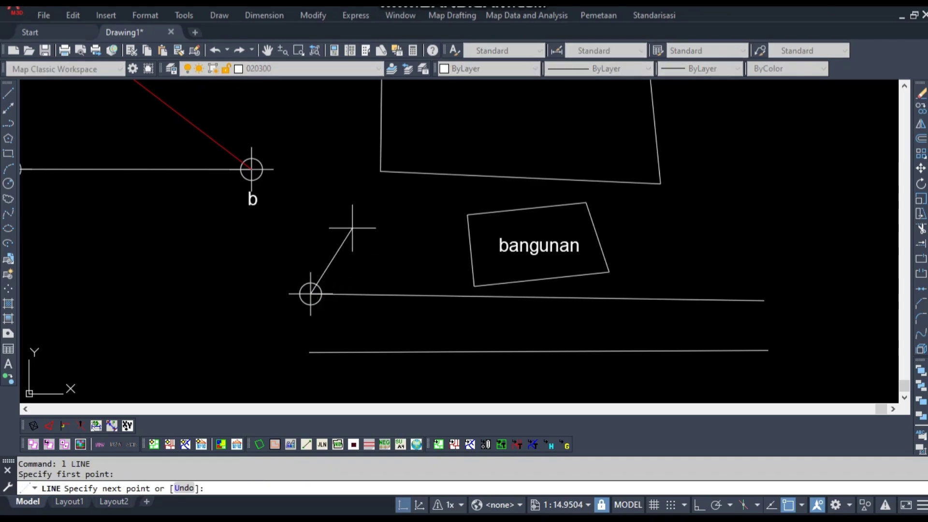
left_click(379, 169)
key("Escape")
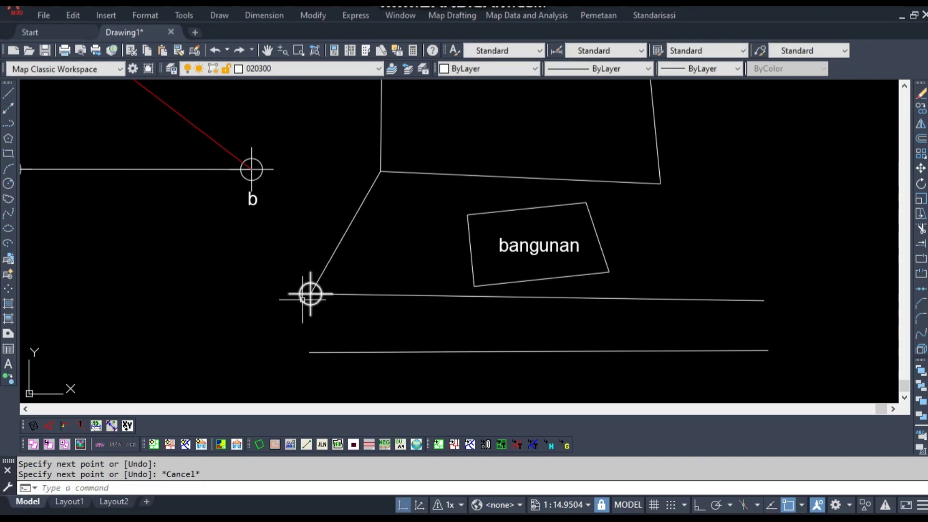
- Place a point at the upper line's right end and draw a line to the parcel corner
type("po")
key("Return")
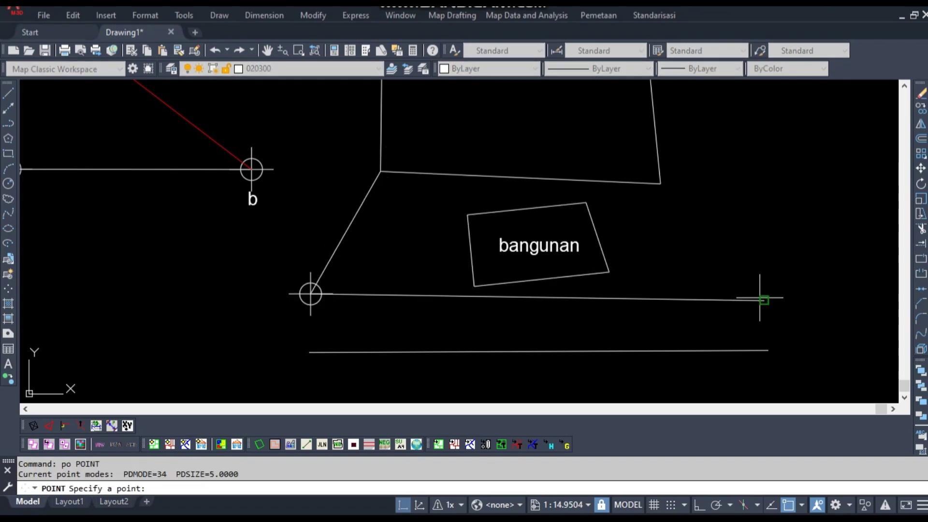
left_click(763, 300)
key("Escape")
type("l")
key("Return")
left_click(764, 301)
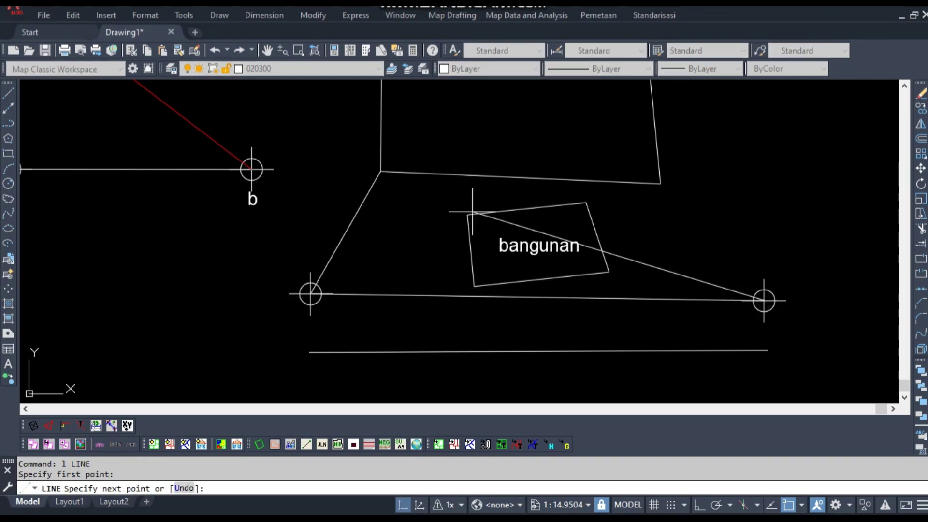
left_click(385, 174)
key("Escape")
- Colour both diagonal lines magenta and reselect them
left_click(621, 253)
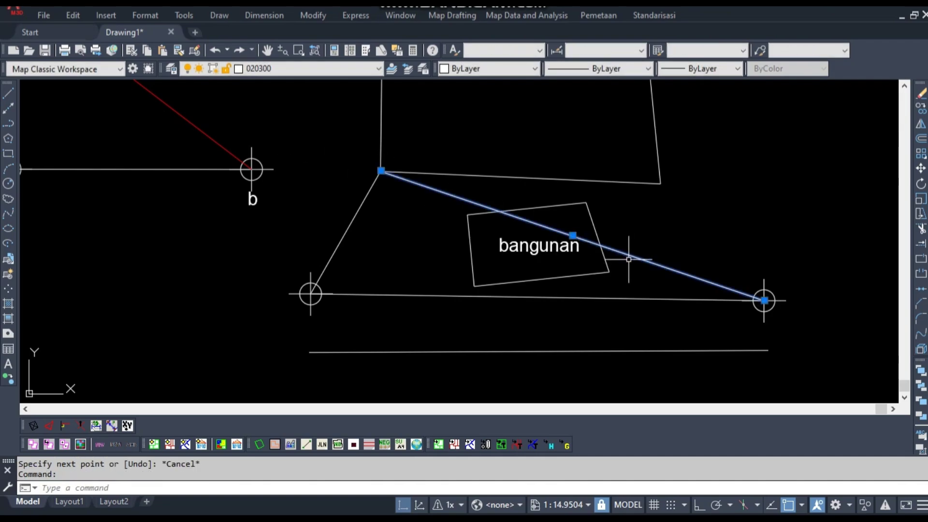
left_click(349, 228)
left_click(436, 101)
left_click(488, 68)
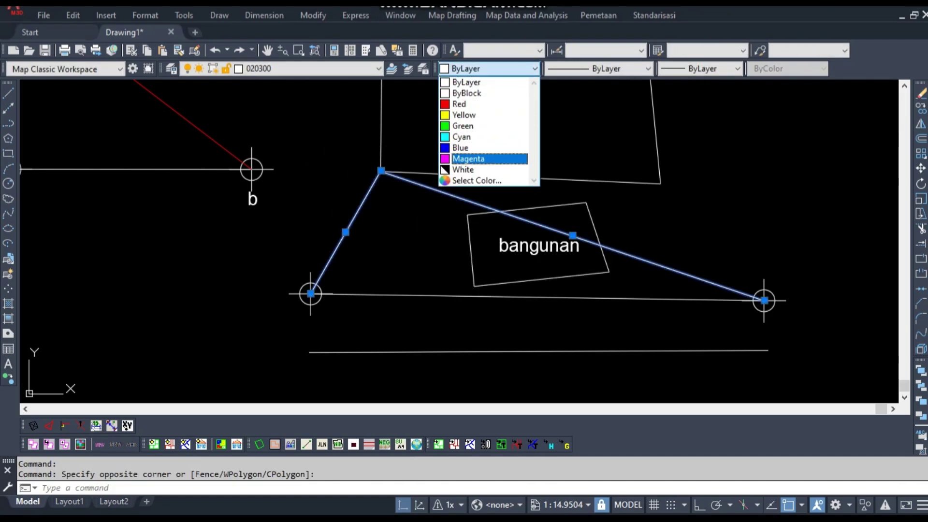
left_click(483, 159)
mouse_move(362, 229)
middle_mouse_down()
mouse_move(329, 252)
mouse_move(324, 246)
middle_mouse_up()
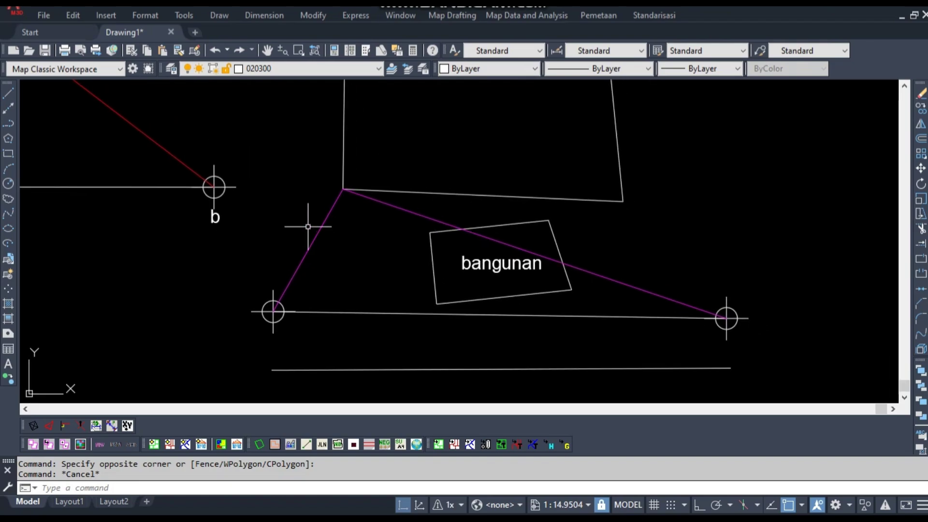
middle_click_drag(435, 216, 425, 208)
left_click(425, 208)
left_click(311, 218)
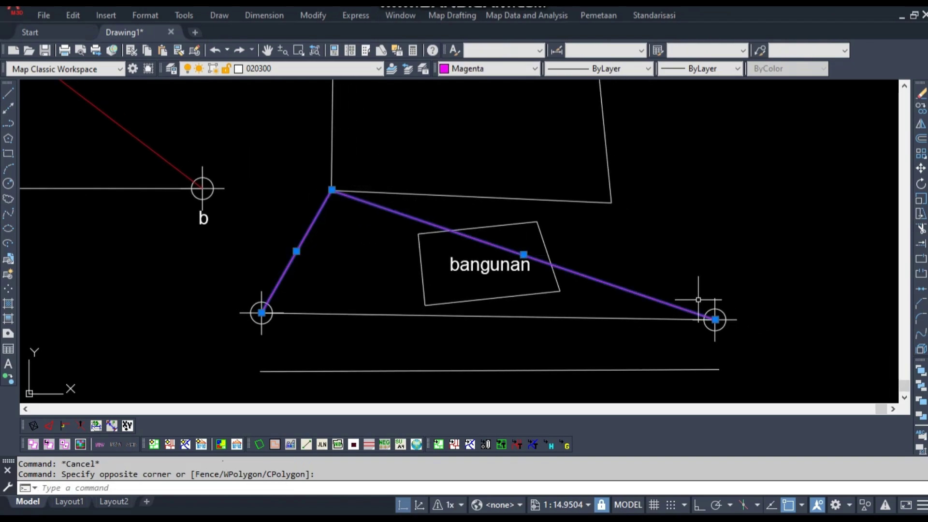
- Trim off the left part of the upper road line
type("pl")
key("Return")
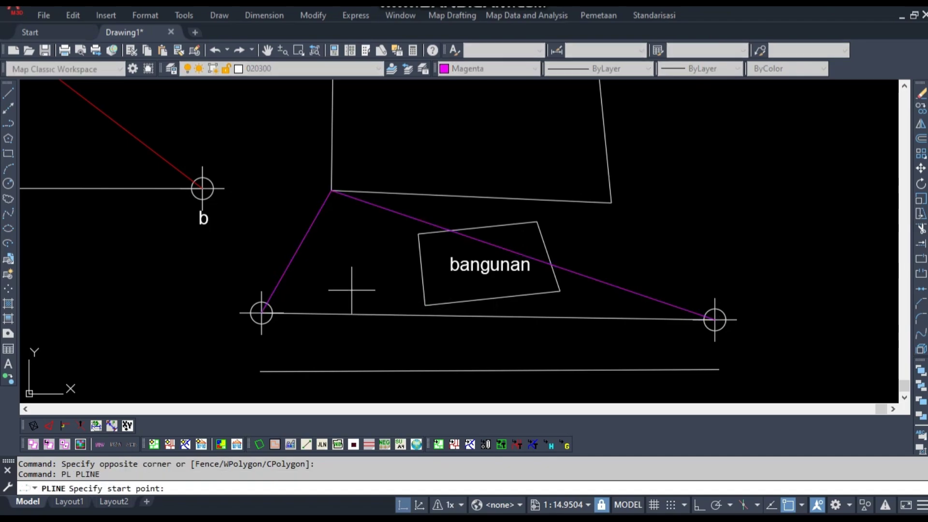
left_click(714, 320)
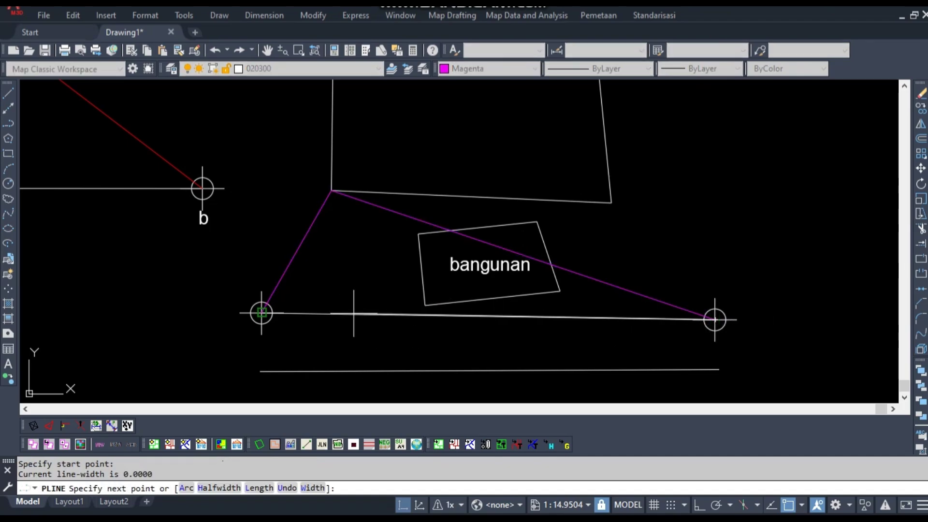
key("Escape")
type("PO")
key("Return")
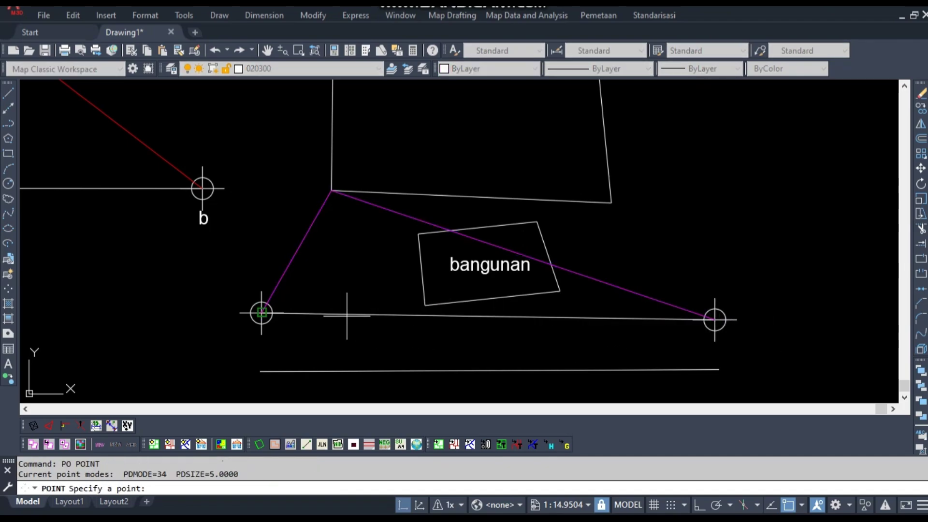
key("Escape")
type("l")
key("Return")
left_click(345, 337)
key("Escape")
key("Escape")
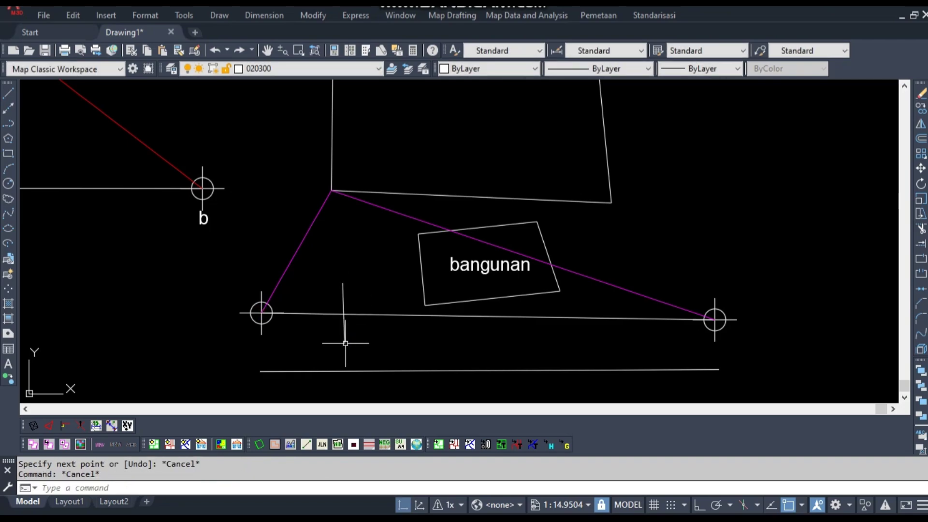
type("tr")
key("Return")
left_click(316, 315)
key("Escape")
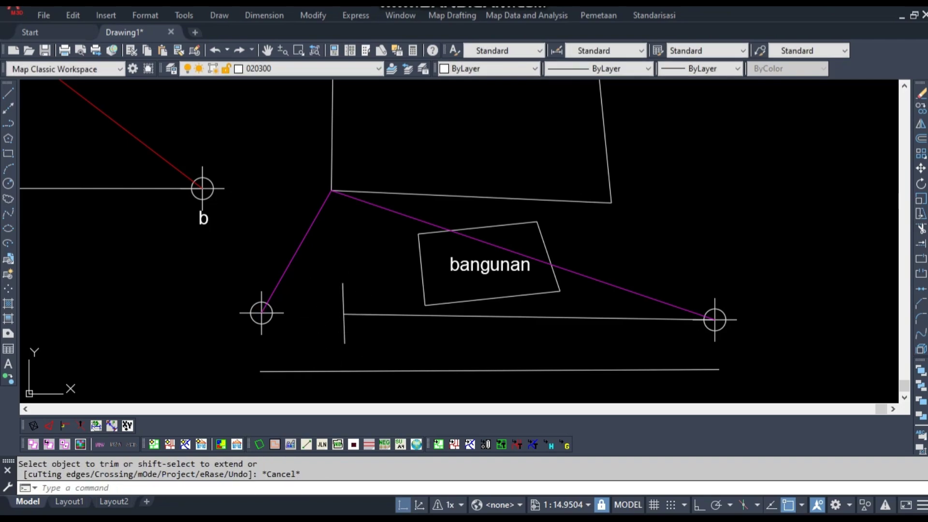
- Delete the short vertical stub line and place a point at the trimmed line's left end
left_click_drag(352, 338, 316, 325)
type("e")
key("Return")
key("Return")
left_click(344, 315)
key("Escape")
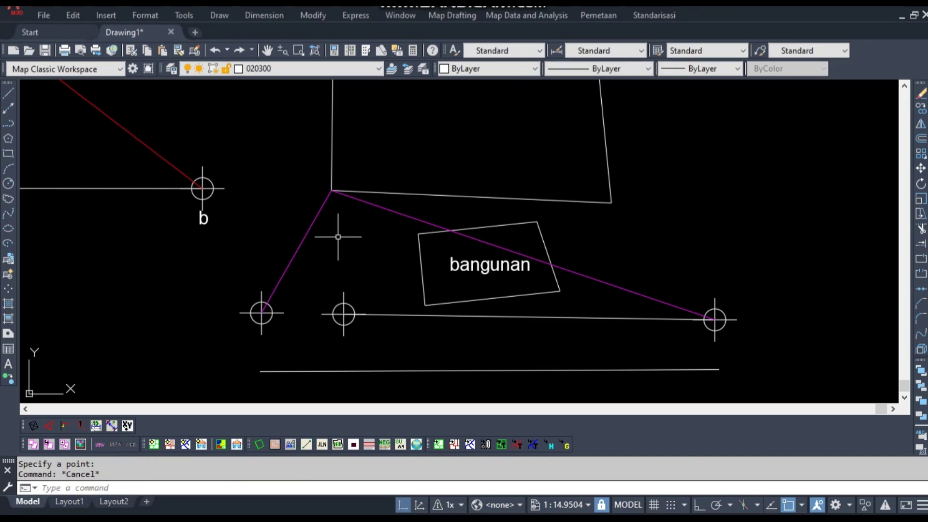
key("Escape")
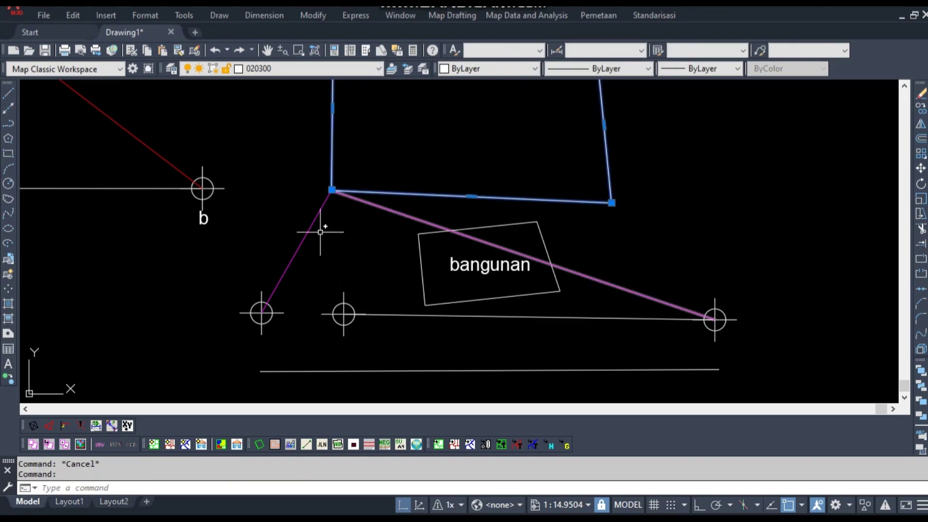
- Make the new point at the trimmed line's left end yellow
type("l")
key("Return")
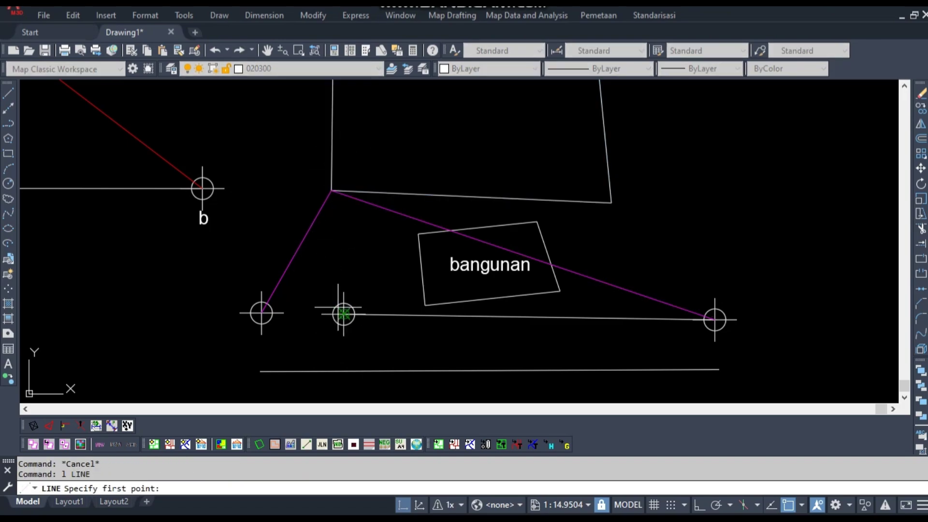
left_click(344, 314)
left_click(262, 313)
key("Escape")
left_click(344, 314)
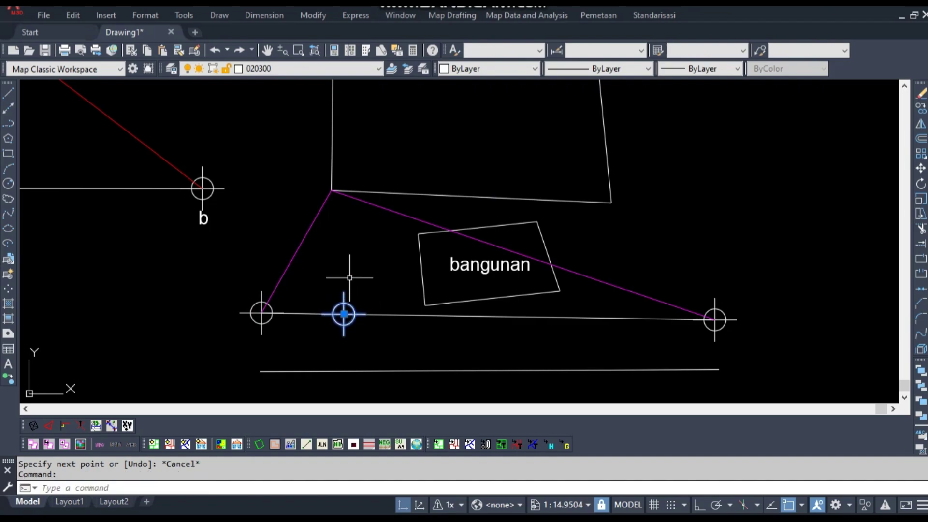
left_click(489, 68)
left_click(464, 115)
key("Escape")
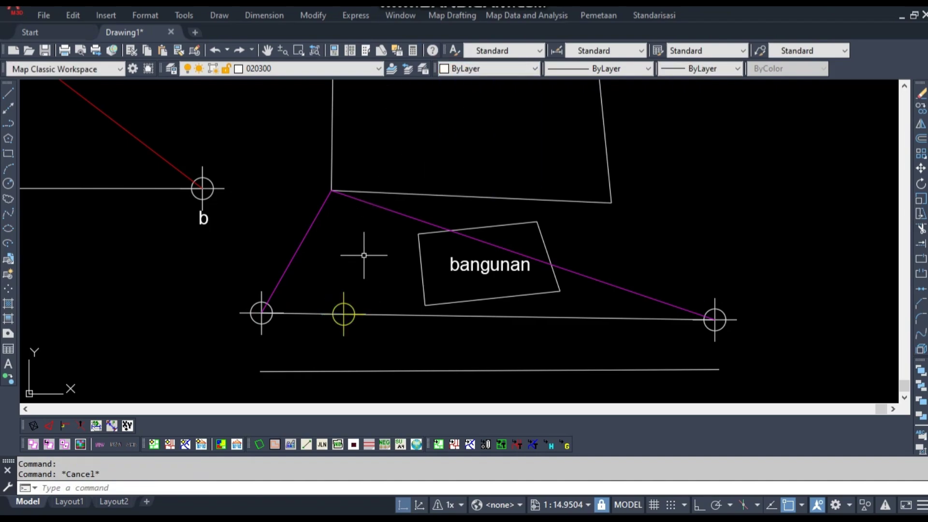
- Draw a vertical line up from the yellow point and move the parcel's lower-left corner onto it
type("pl")
key("Return")
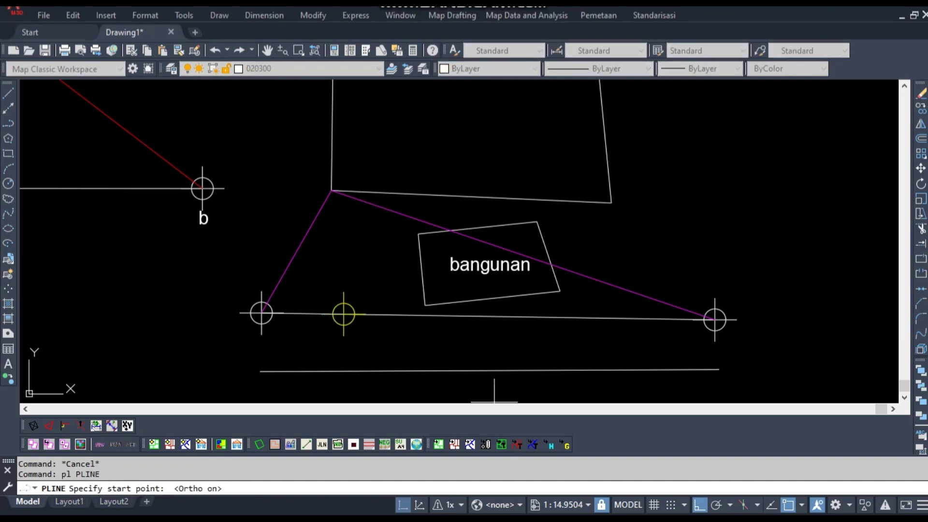
left_click(344, 314)
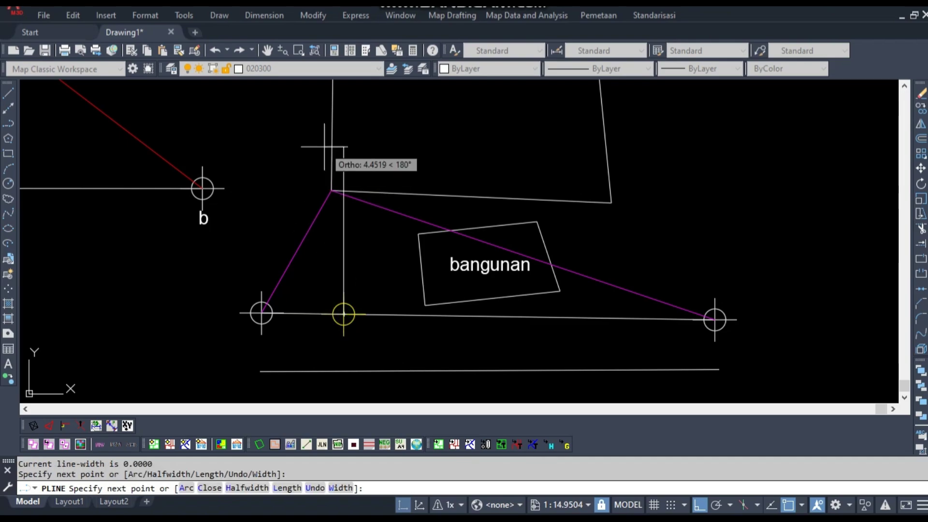
key("Escape")
left_click(332, 189)
left_click(332, 190)
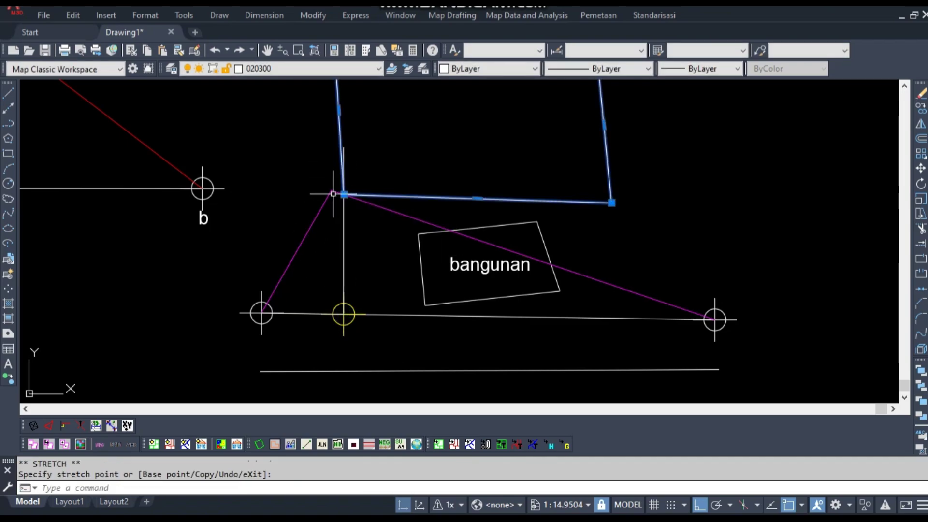
left_click(341, 193)
key("Escape")
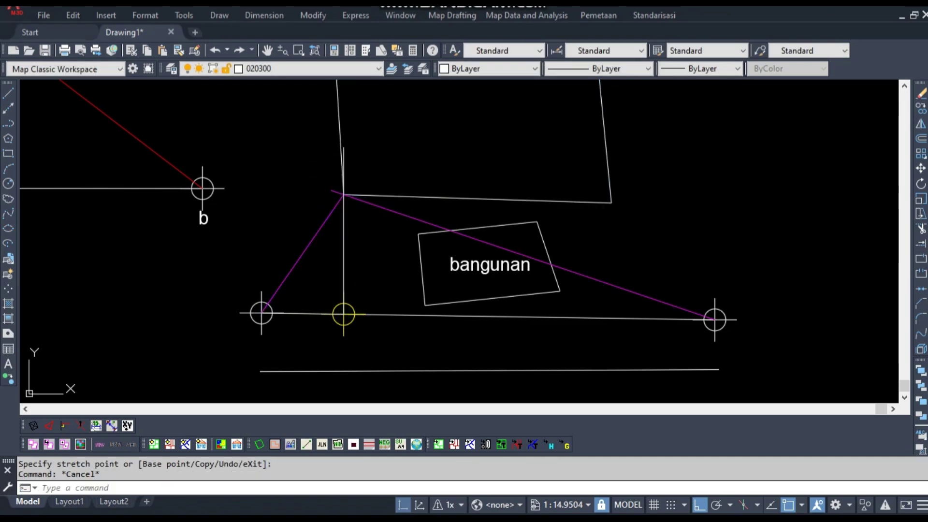
- Stretch the vertical line's top end to the parcel corner
left_click(343, 174)
left_click(344, 146)
left_click(344, 194)
key("Escape")
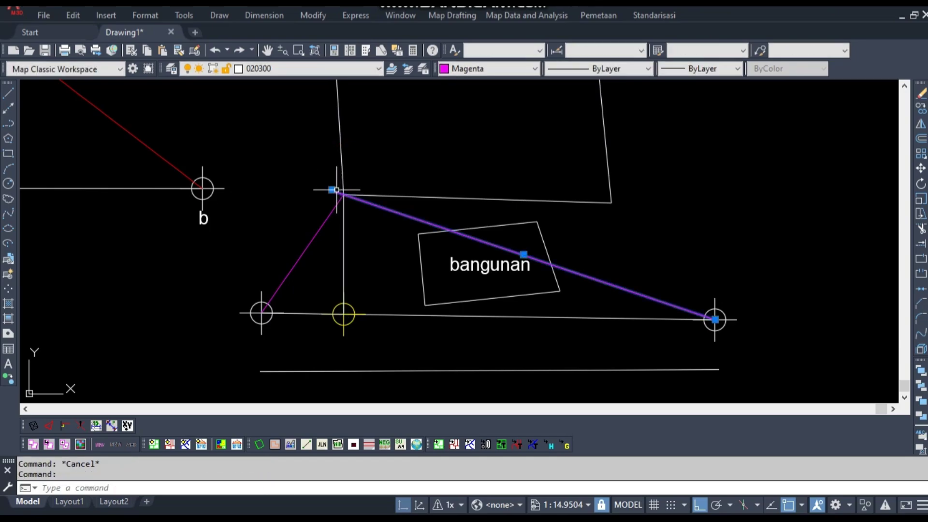
left_click(338, 193)
key("Escape")
- Select the vertical line and surrounding lines, then cancel the selection
scroll(350, 199, "down", 5)
scroll(339, 241, "up", 3)
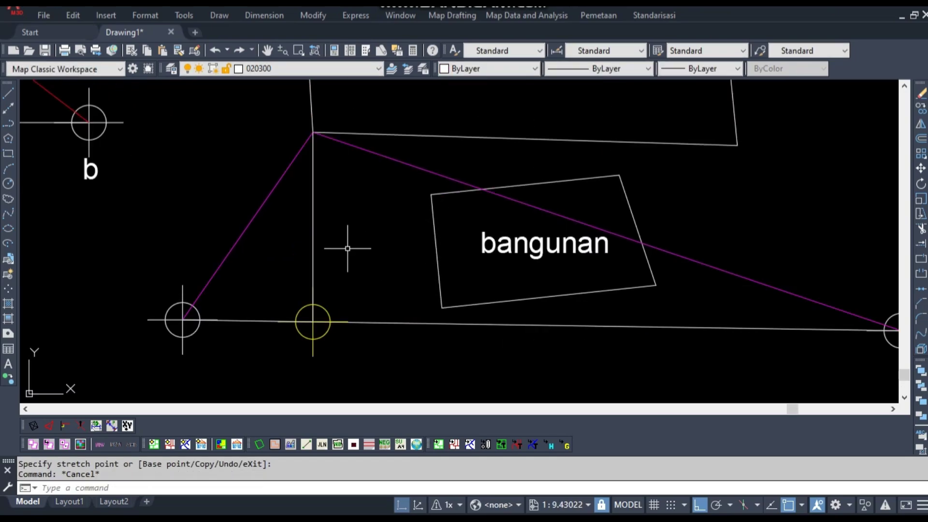
left_click(321, 271)
left_click(317, 286)
scroll(326, 290, "up", 4)
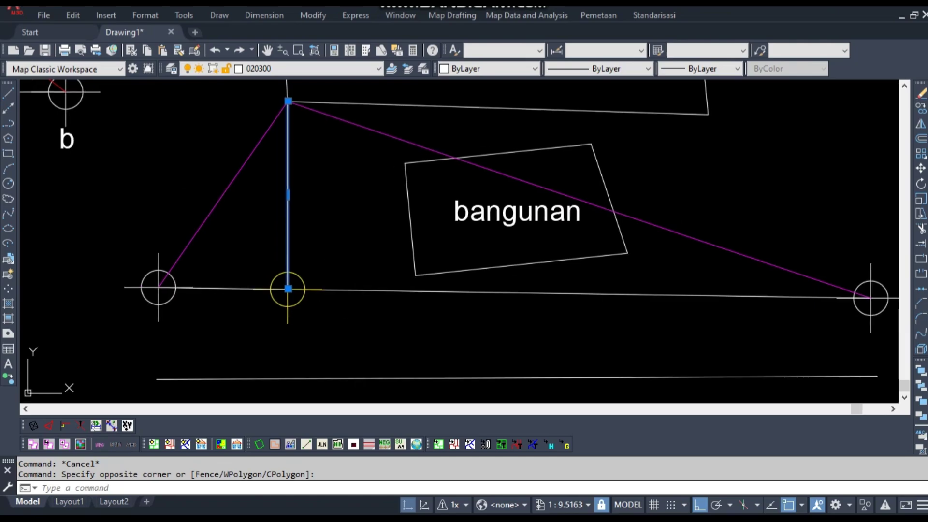
key("Escape")
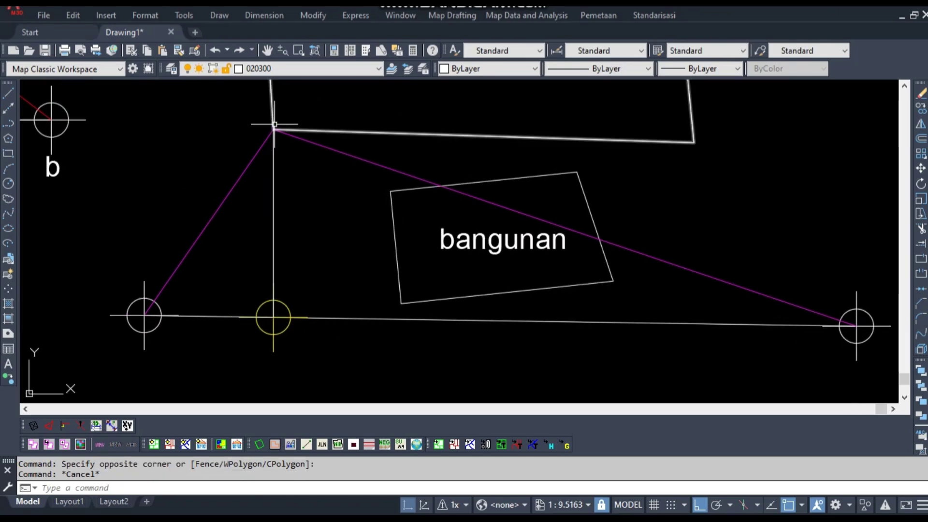
- Pan across the drawing selecting the right and middle circle symbols, then clear the selection
mouse_move(518, 272)
middle_mouse_down()
mouse_move(564, 219)
mouse_move(607, 275)
mouse_move(799, 338)
middle_mouse_up()
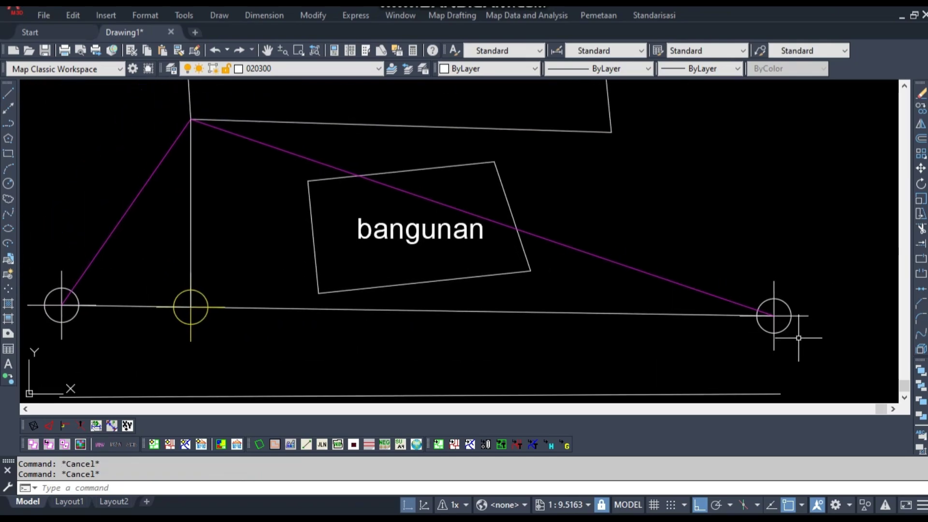
left_click(773, 316)
left_click(192, 300)
mouse_move(421, 290)
middle_mouse_down()
mouse_move(615, 285)
mouse_move(502, 319)
middle_mouse_up()
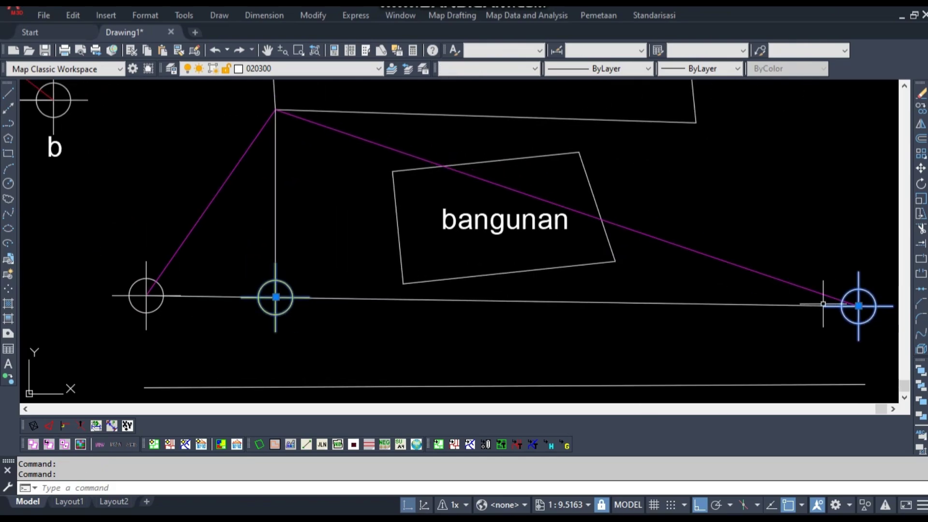
mouse_move(325, 322)
middle_mouse_down()
mouse_move(348, 353)
mouse_move(371, 361)
middle_mouse_up()
key("Escape")
left_click(322, 319)
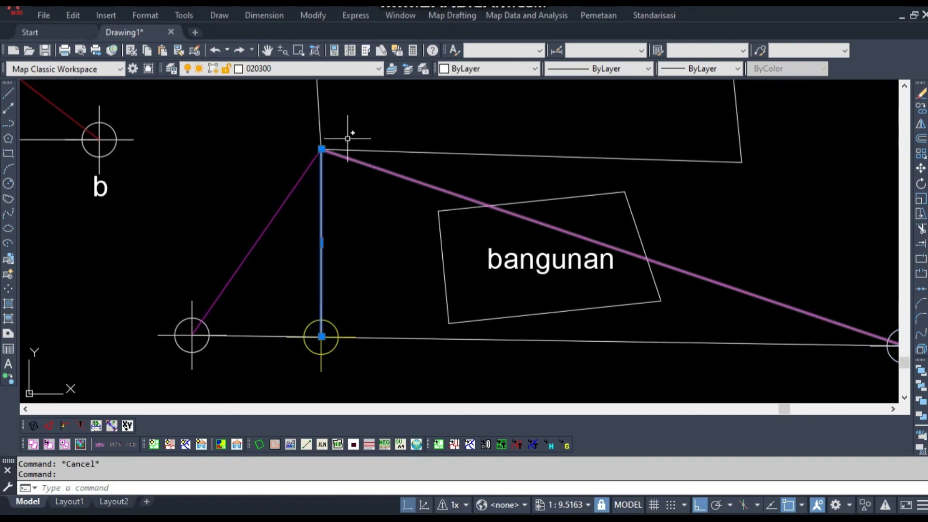
key("Escape")
- Place a point at the top intersection of the vertical and magenta lines
type("po")
key("Return")
left_click(321, 150)
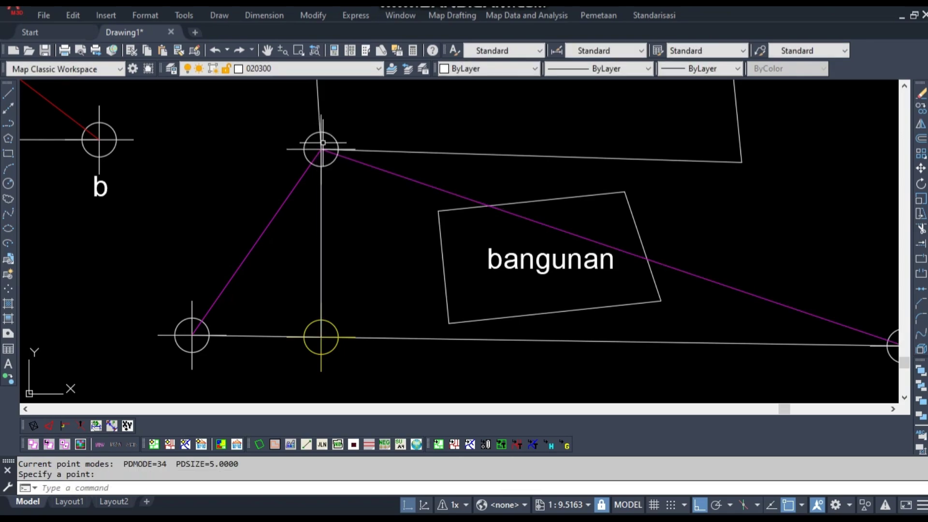
key("Escape")
left_click(332, 147)
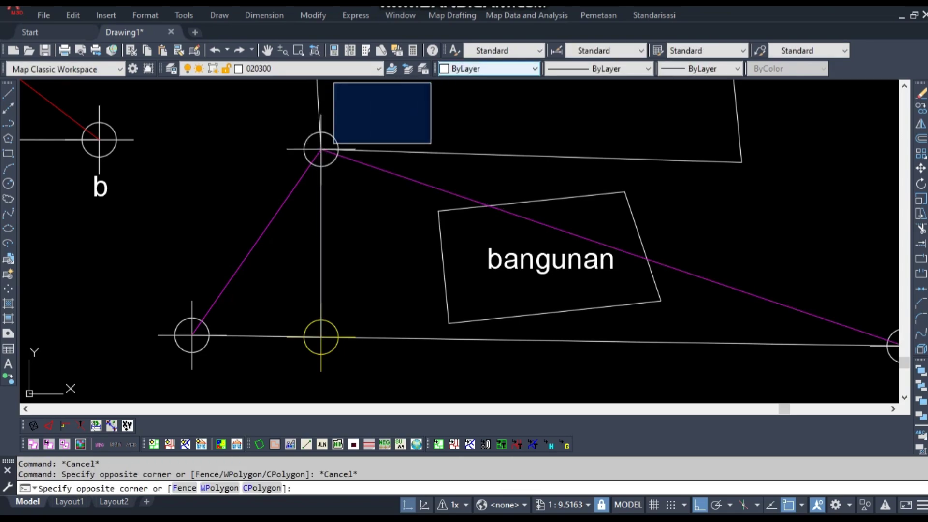
key("Escape")
- Colour the new intersection point red
left_click(344, 142)
left_click(319, 147)
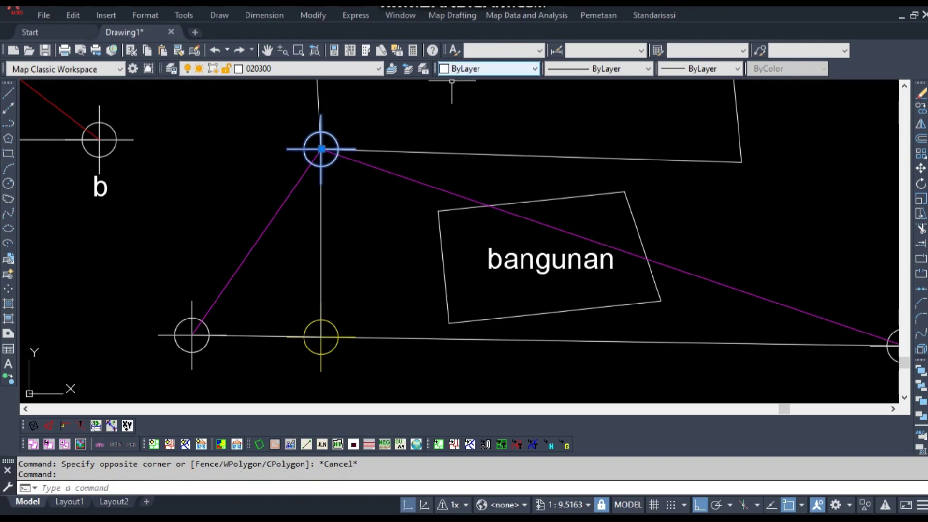
left_click(489, 68)
left_click(488, 103)
scroll(368, 232, "down", 5)
- Clear the selection and turn off the dimension and measurement layers
key("Escape")
scroll(338, 242, "up", 2)
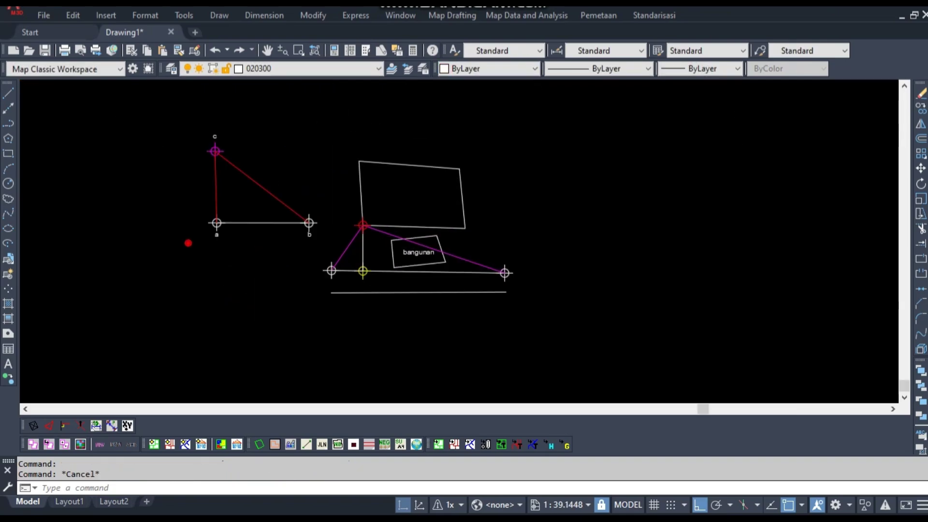
scroll(261, 308, "up", 3)
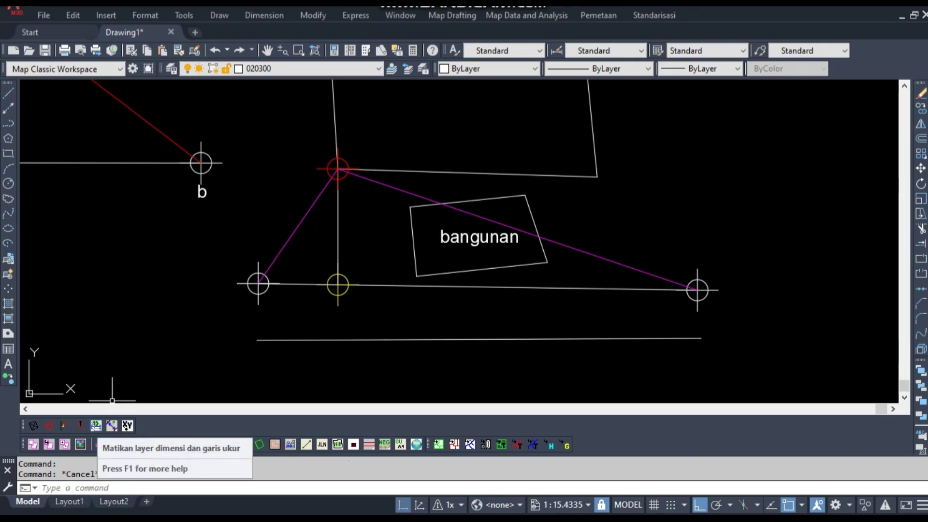
left_click(99, 445)
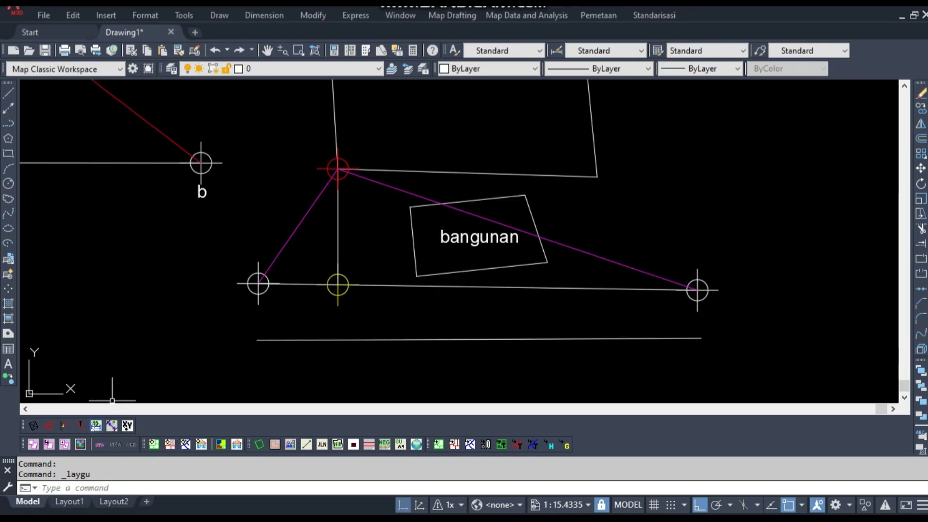
scroll(256, 354, "down", 3)
scroll(227, 363, "up", 2)
scroll(193, 363, "up", 1)
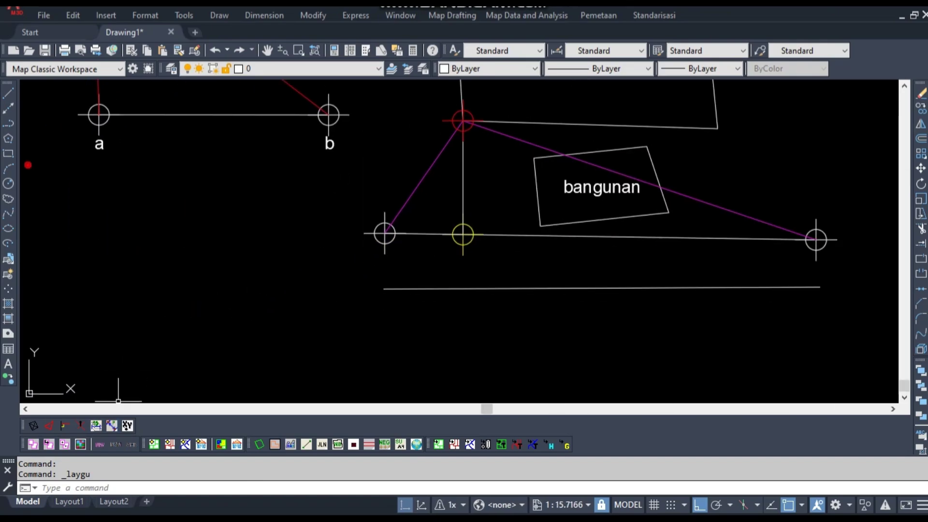
- Measure the distance from point a to point b with DIMTTK, giving 55,24
left_click(99, 444)
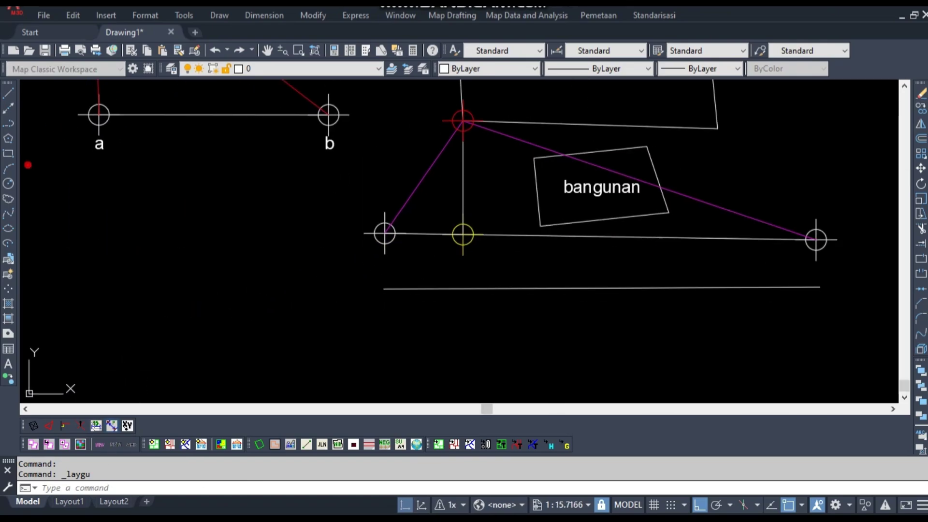
middle_click_drag(586, 180, 459, 237)
middle_click_drag(356, 229, 376, 170)
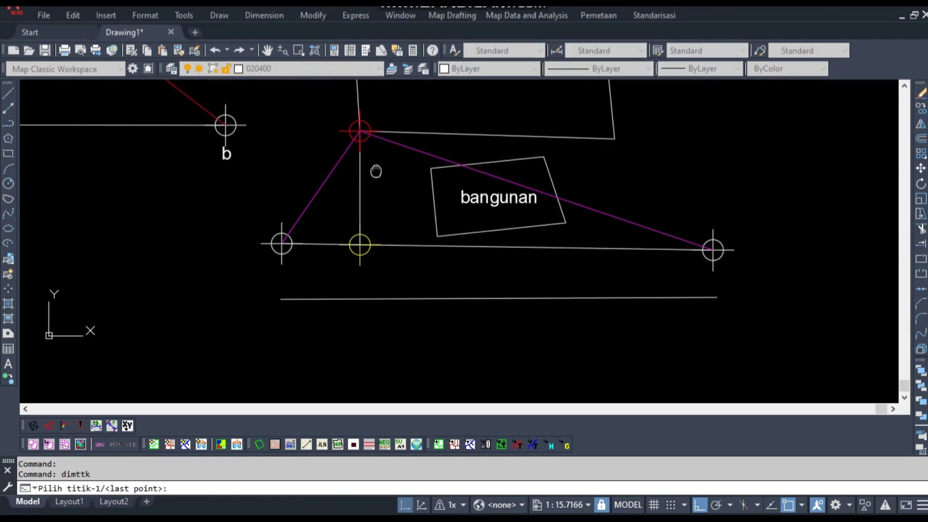
middle_click_drag(694, 249, 521, 293)
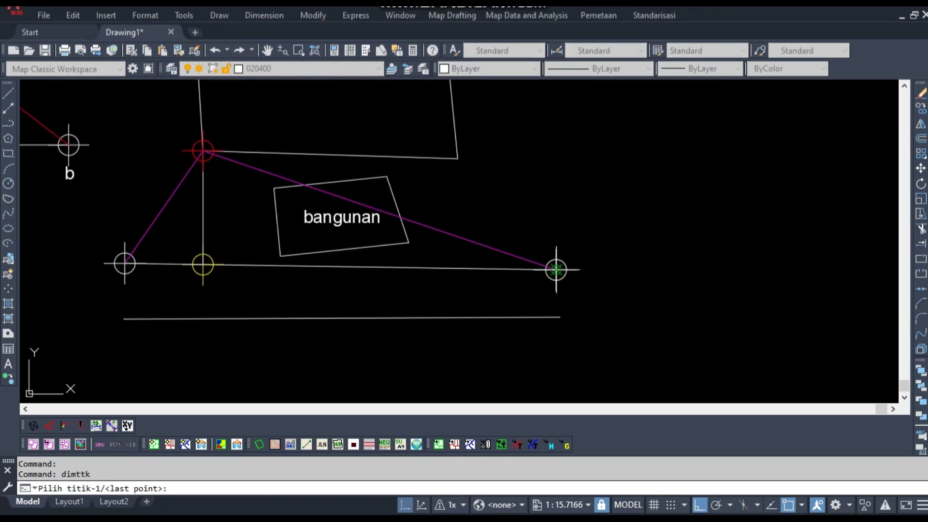
mouse_move(28, 231)
middle_mouse_down()
mouse_move(286, 329)
mouse_move(483, 380)
middle_mouse_up()
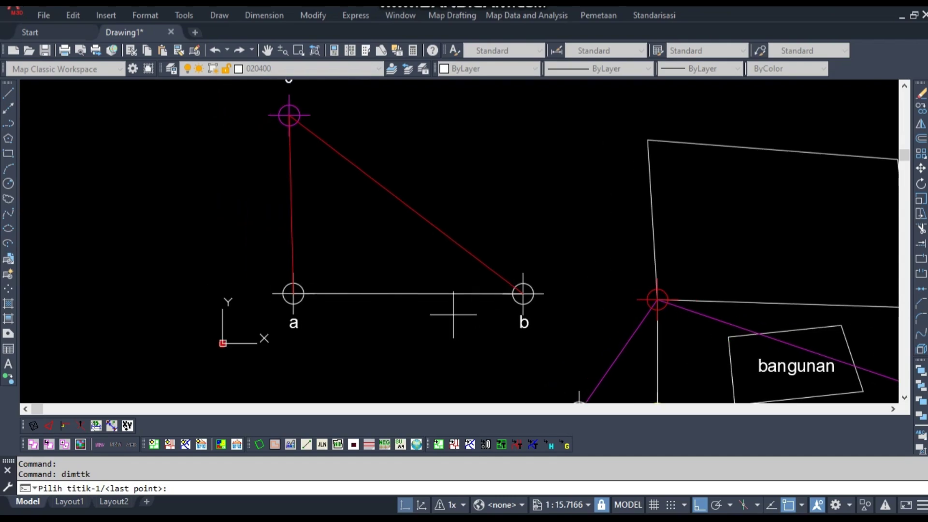
left_click(294, 293)
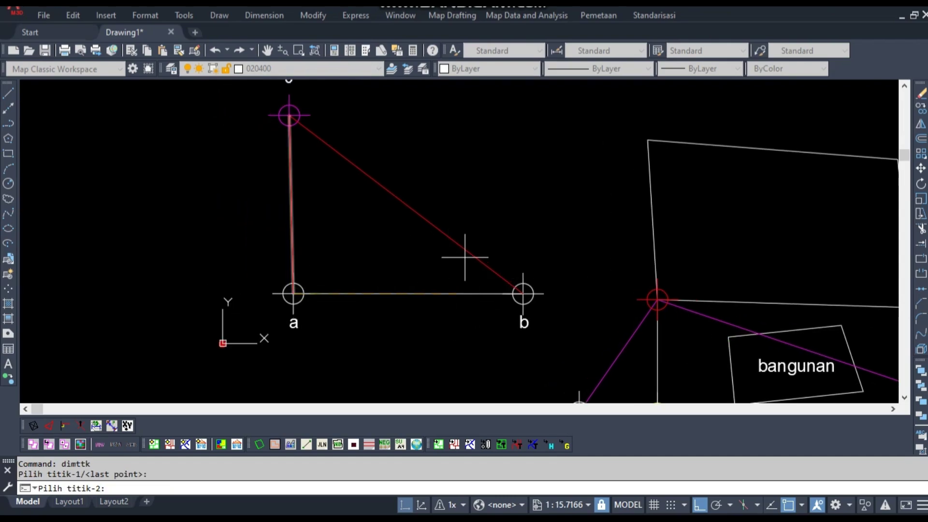
left_click(524, 293)
scroll(416, 317, "down", 4)
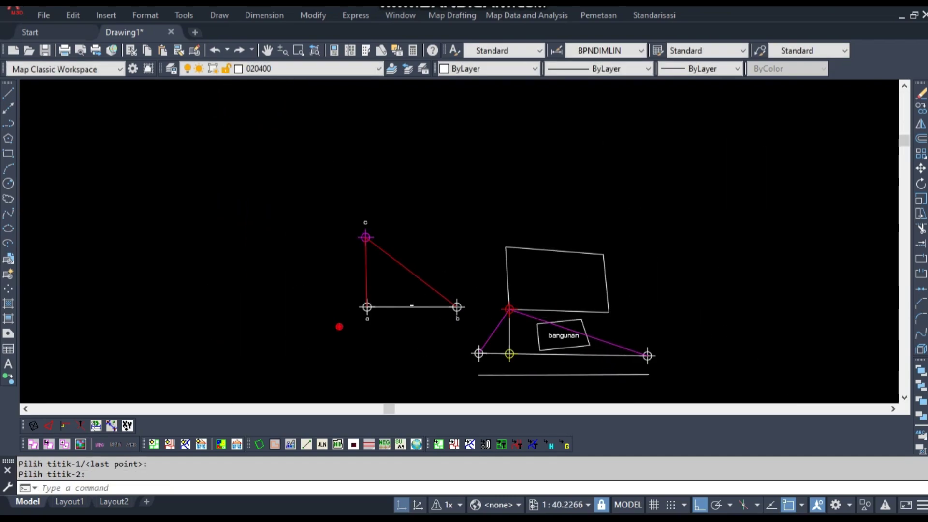
scroll(410, 310, "up", 10)
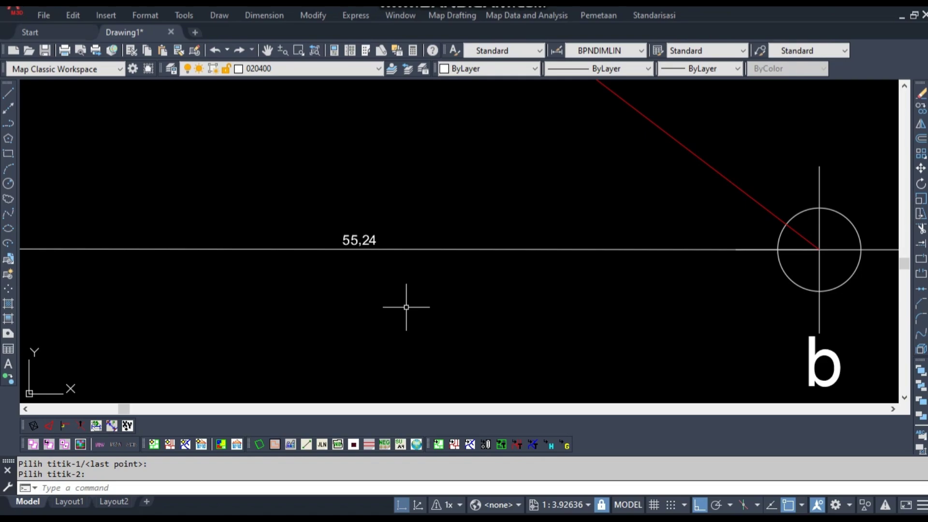
scroll(406, 307, "down", 5)
scroll(407, 307, "up", 5)
- Inspect the 55,24 label, then cancel the repeated distance measurement
left_click(355, 233)
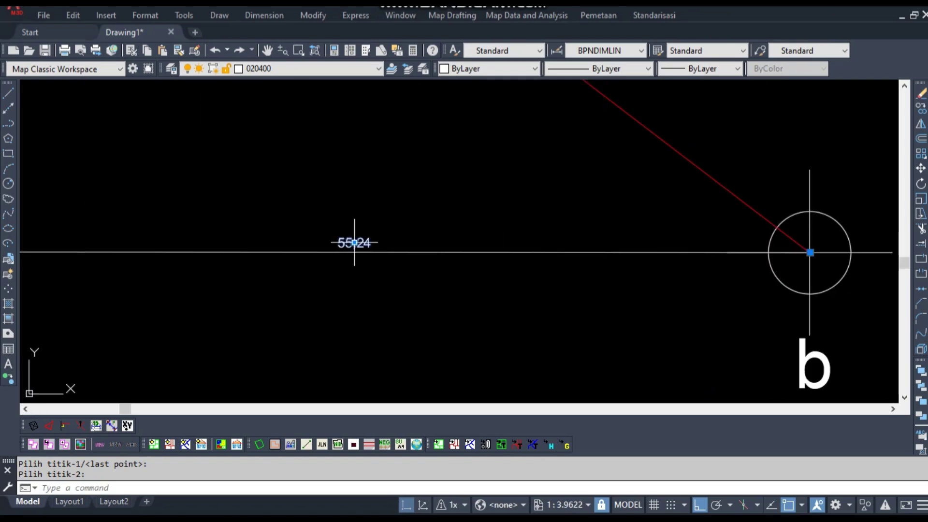
scroll(358, 235, "down", 3)
scroll(484, 278, "up", 3)
key("Escape")
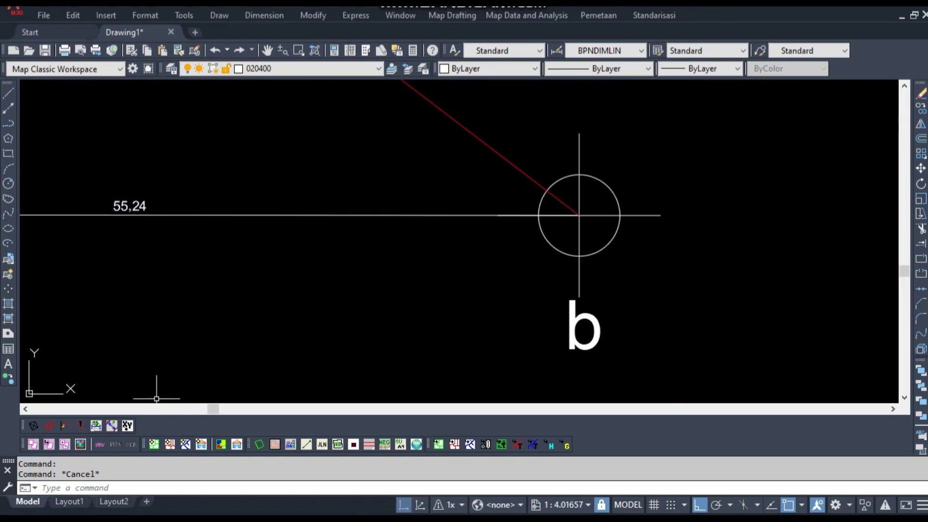
key("Return")
key("Escape")
scroll(421, 263, "down", 3)
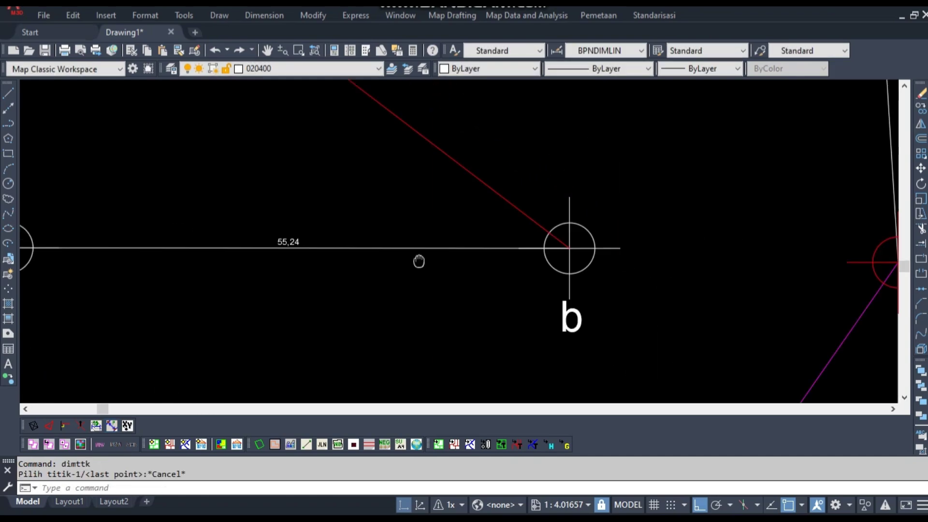
scroll(425, 263, "up", 2)
scroll(407, 245, "down", 3)
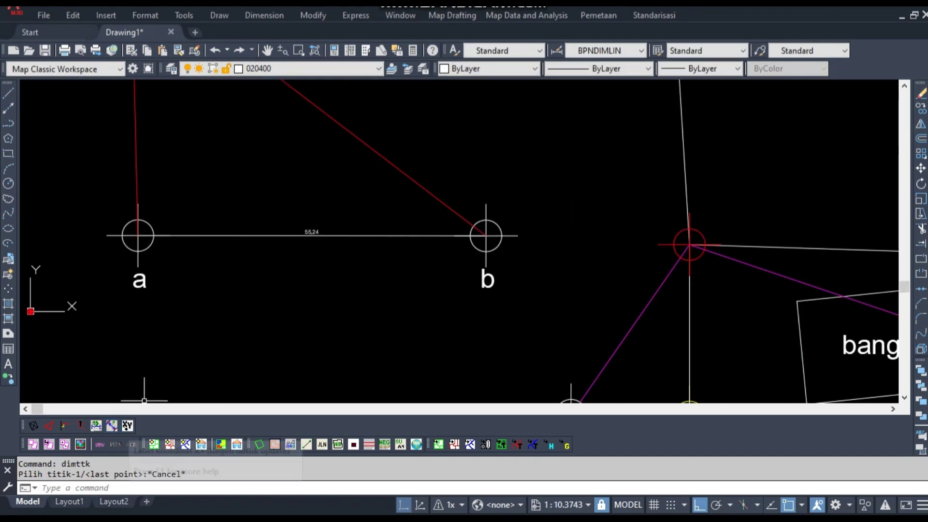
- Place a coordinate label at point b reading X = 72.286, Y = 12.015
left_click(130, 444)
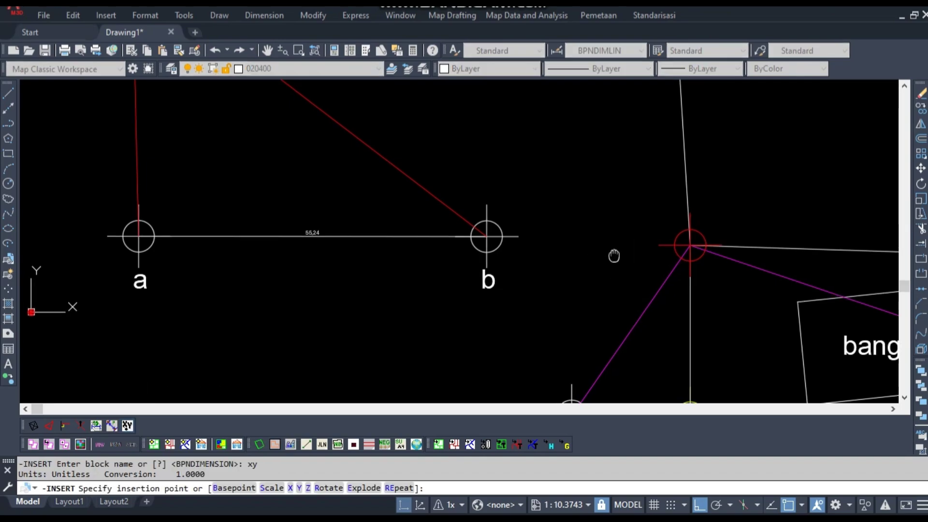
middle_click_drag(614, 257, 452, 259)
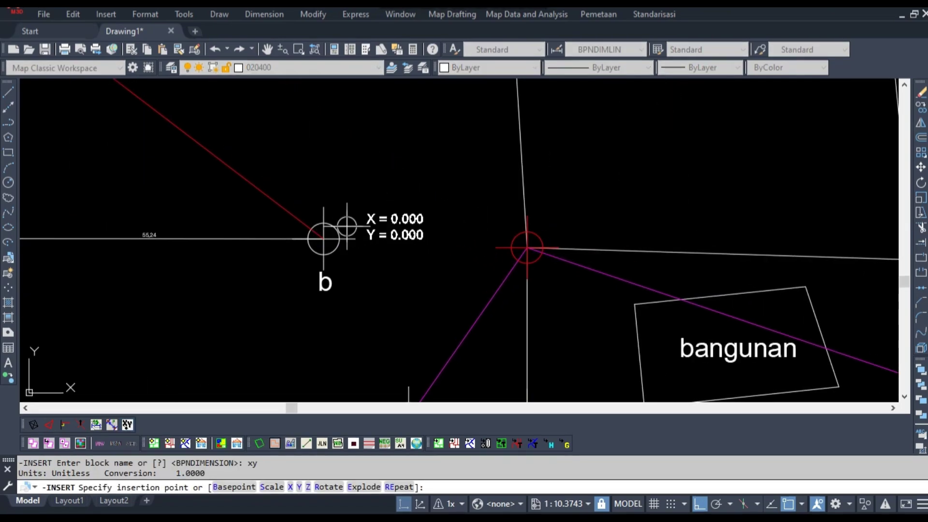
left_click(323, 238)
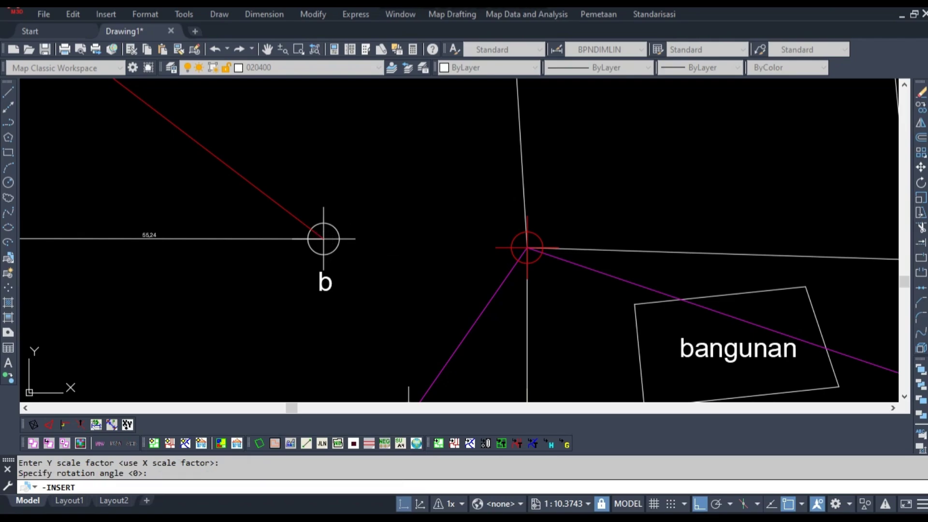
key("Return")
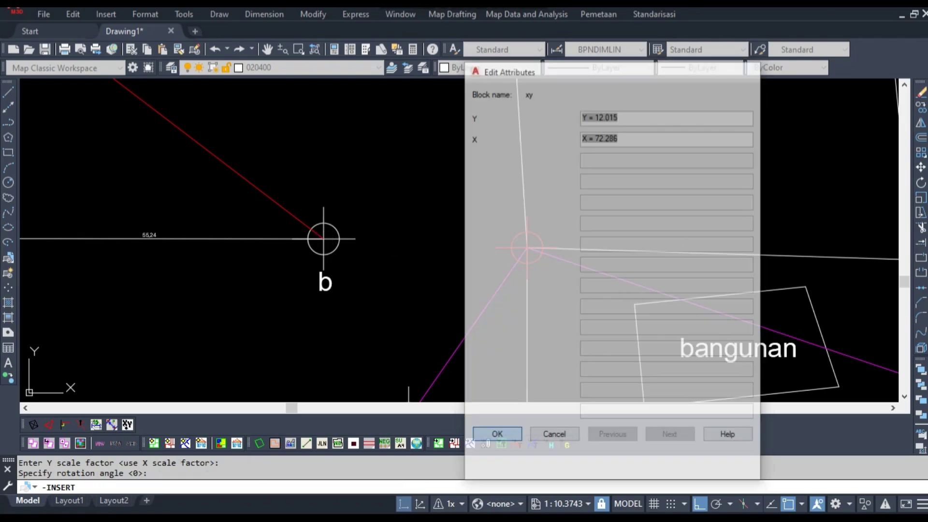
key("Escape")
scroll(405, 278, "down", 5)
scroll(405, 278, "up", 6)
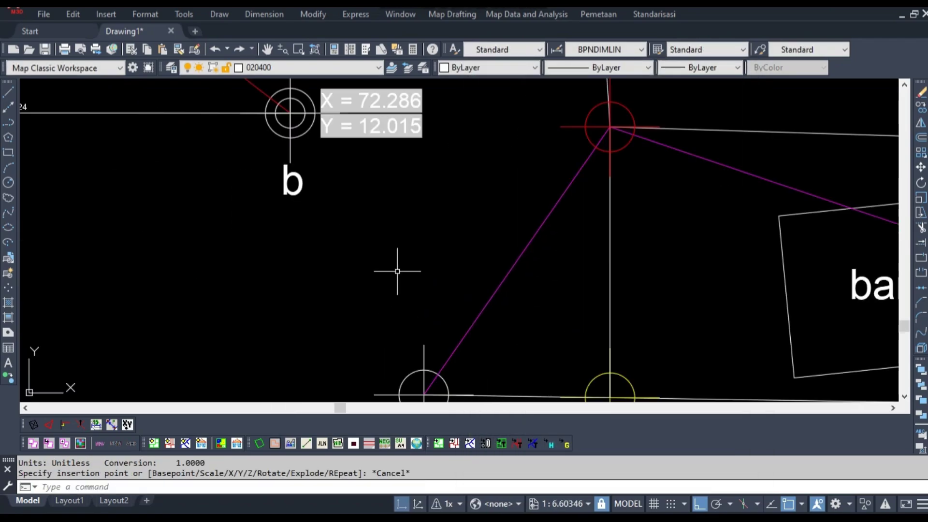
mouse_move(398, 270)
middle_mouse_down()
mouse_move(439, 280)
mouse_move(341, 297)
mouse_move(345, 290)
middle_mouse_up()
scroll(341, 297, "down", 5)
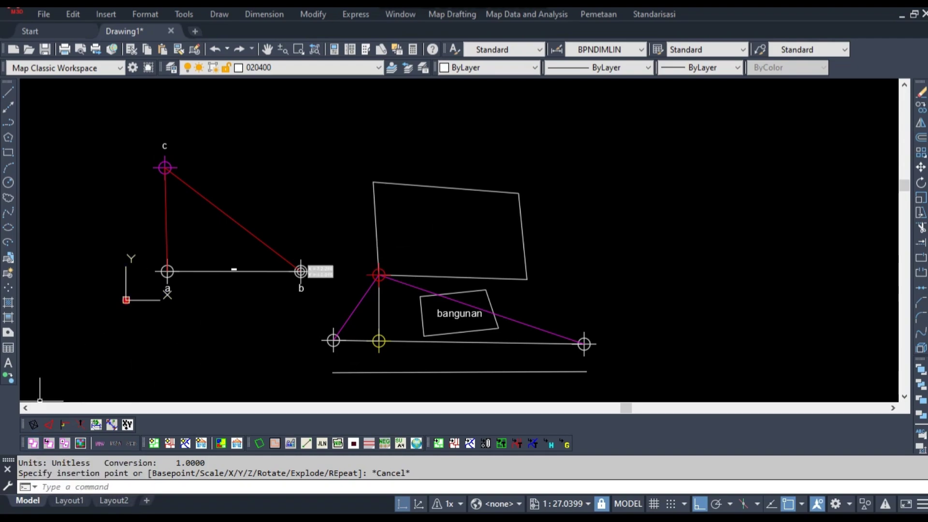
- Draw a first closed quadrilateral on lb_rincikan with Ortho turned off
left_click(33, 443)
left_click(658, 184)
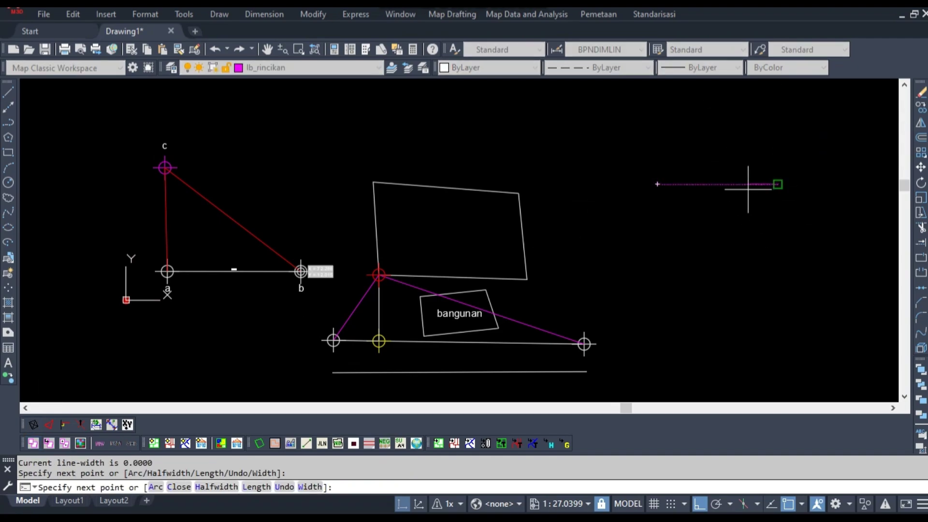
left_click(778, 184)
middle_click_drag(664, 350, 606, 399)
key("F8")
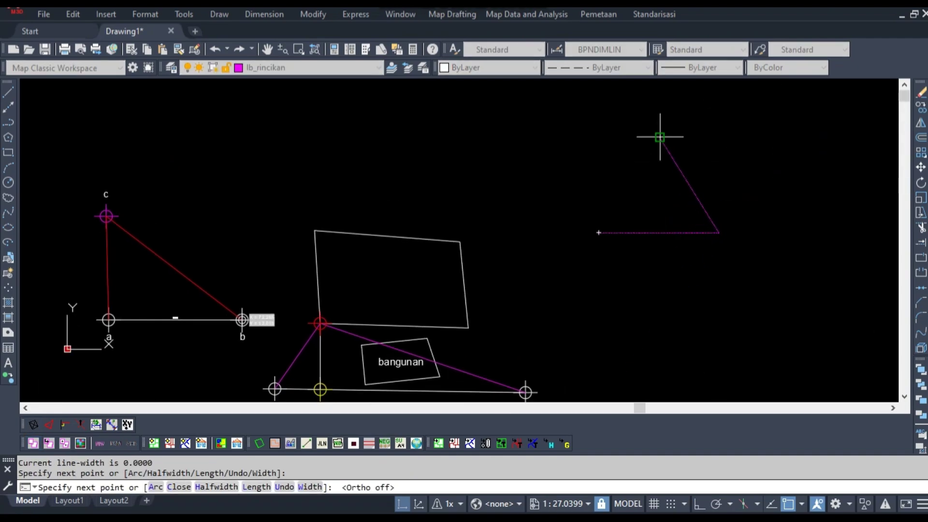
left_click(659, 139)
left_click(590, 150)
left_click(598, 233)
key("Escape")
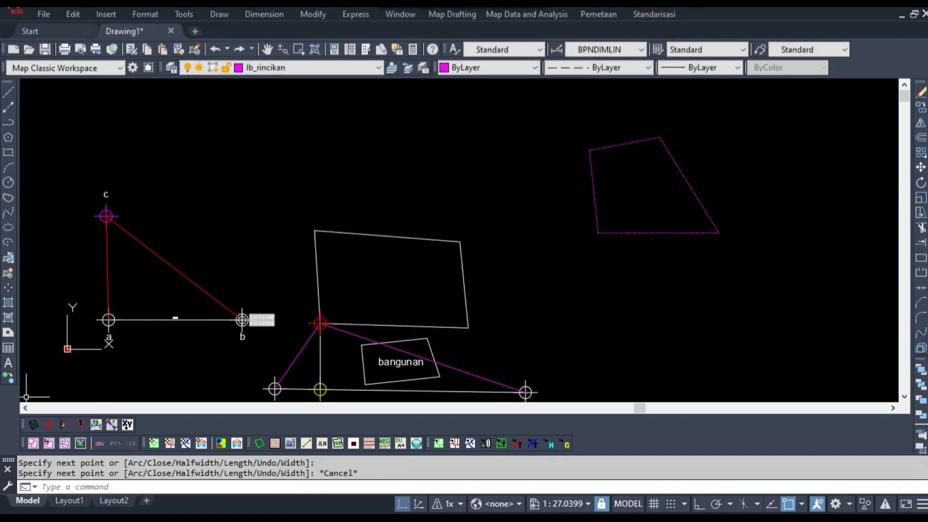
- Apply the rincikan boundary command to the new magenta polygon
left_click(48, 443)
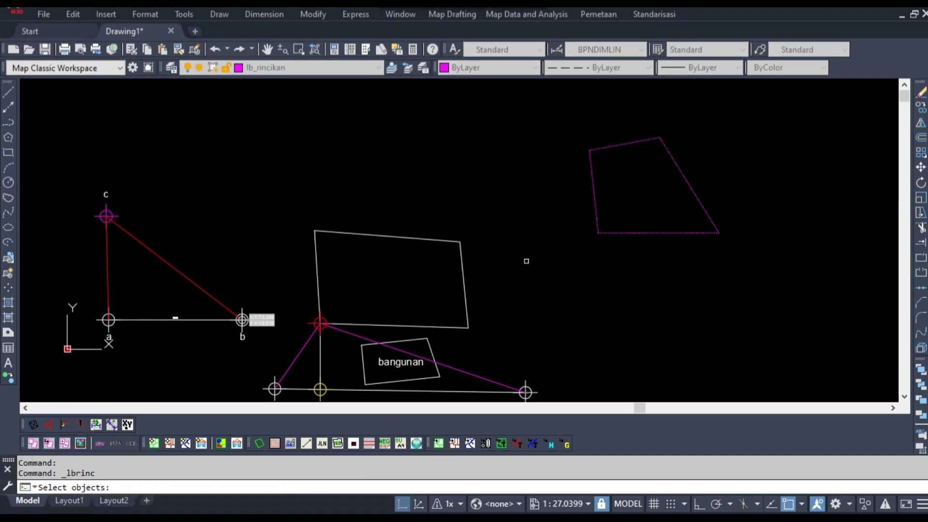
left_click(748, 240)
left_click(563, 168)
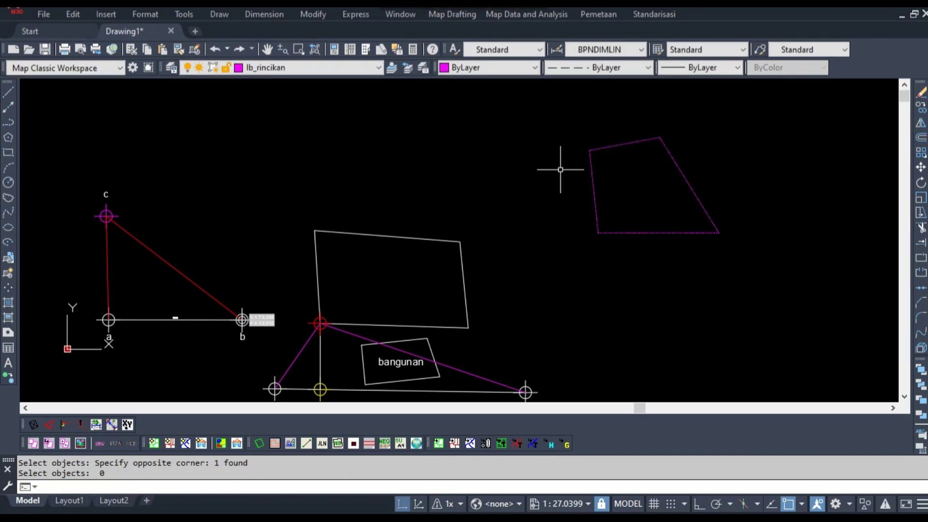
mouse_move(495, 177)
middle_mouse_down()
mouse_move(442, 224)
mouse_move(472, 193)
middle_mouse_up()
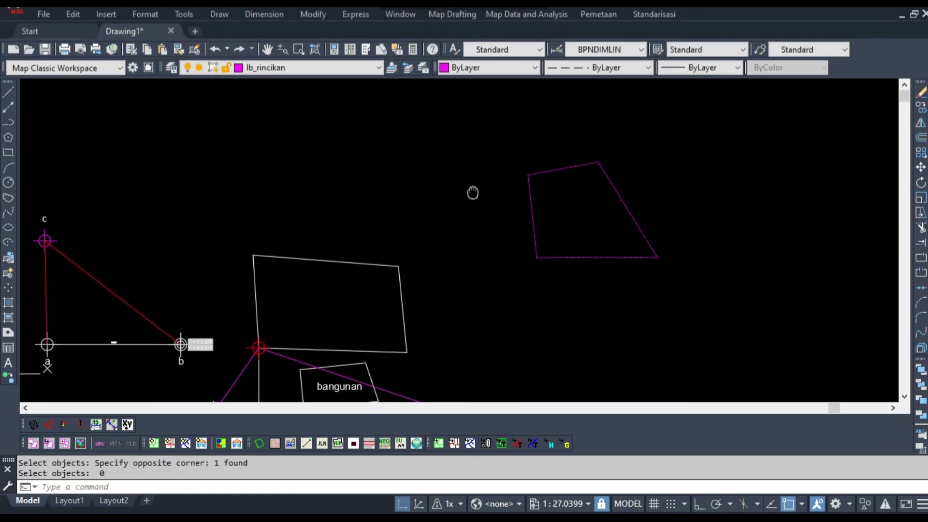
scroll(482, 207, "down", 3)
scroll(482, 207, "up", 2)
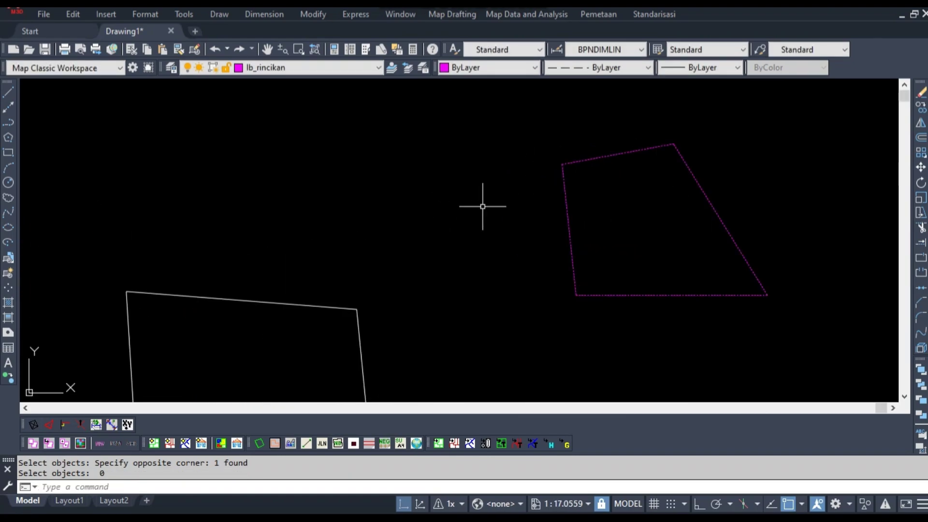
scroll(482, 207, "down", 2)
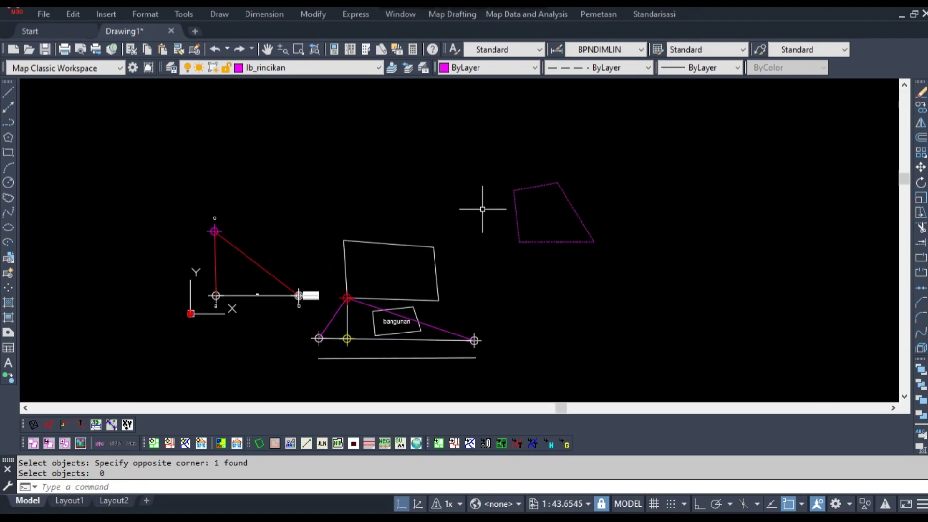
scroll(483, 210, "up", 2)
middle_click_drag(535, 208, 519, 206)
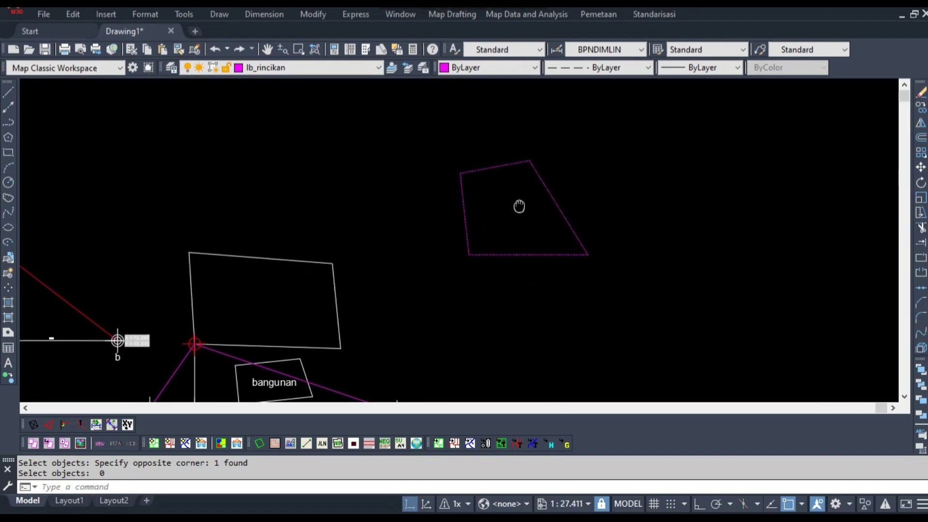
scroll(509, 213, "up", 2)
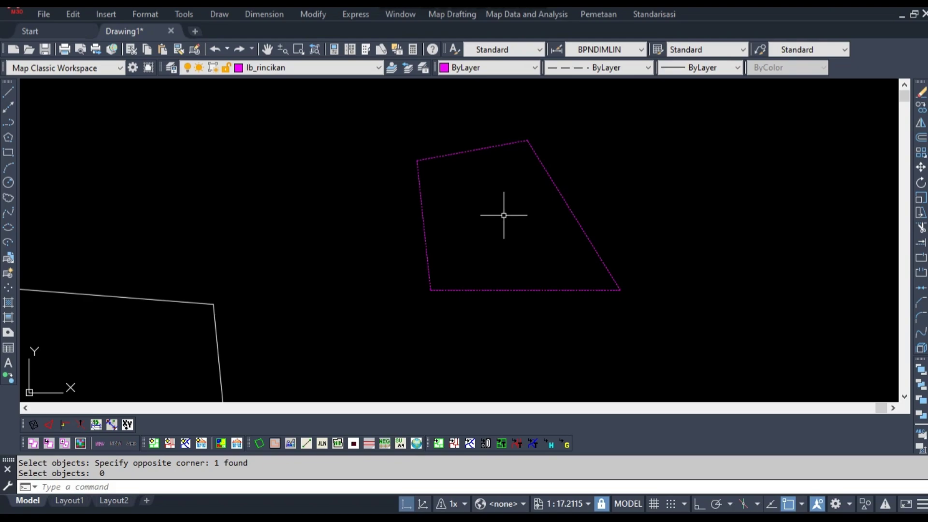
mouse_move(500, 221)
middle_mouse_down()
mouse_move(501, 260)
mouse_move(469, 204)
middle_mouse_up()
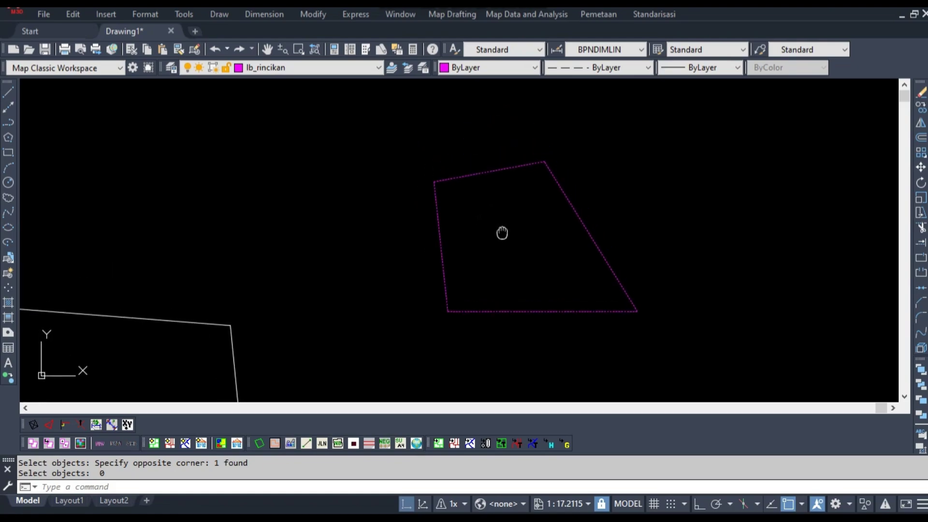
- Select the first magenta polygon and erase it
left_click(587, 289)
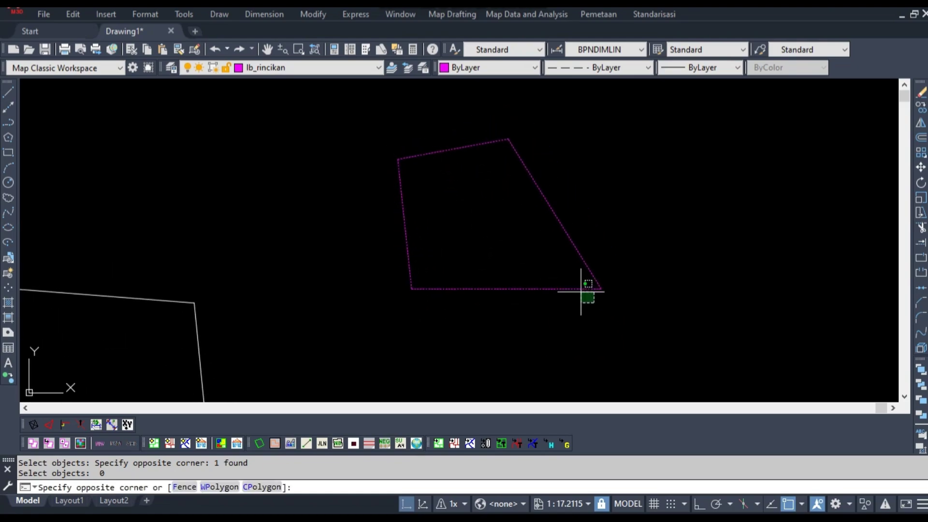
key("Escape")
left_click(584, 293)
left_click(529, 255)
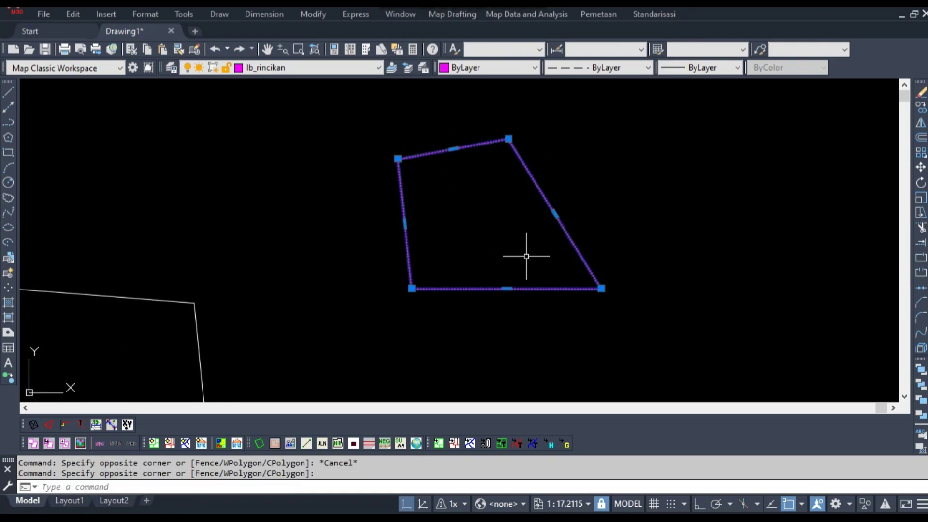
key("Escape")
middle_click_drag(480, 325, 442, 288)
left_click(442, 289)
left_click(407, 241)
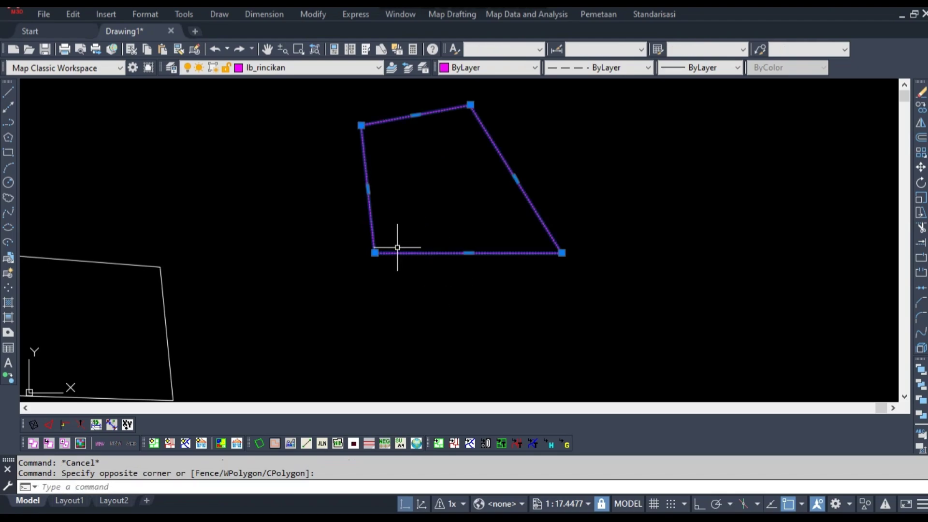
type("e")
key("Return")
key("Return")
- Redraw the four-cornered boundary, with object snap turned off
left_click(371, 236)
left_click(497, 153)
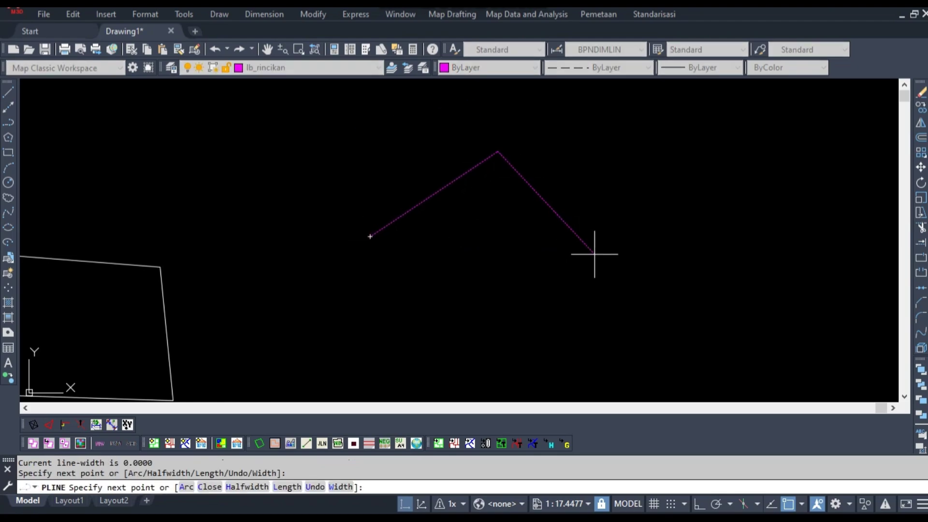
left_click(594, 255)
left_click(455, 338)
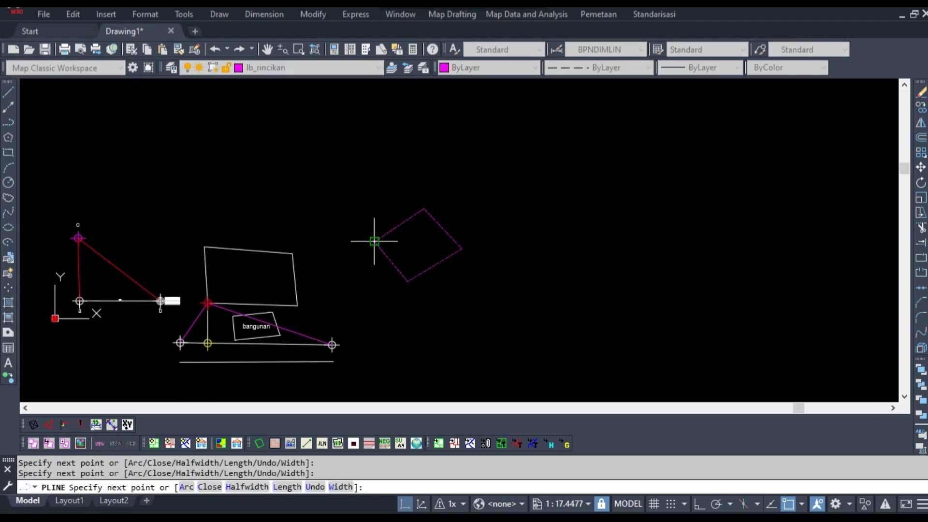
scroll(377, 245, "up", 10)
key("F3")
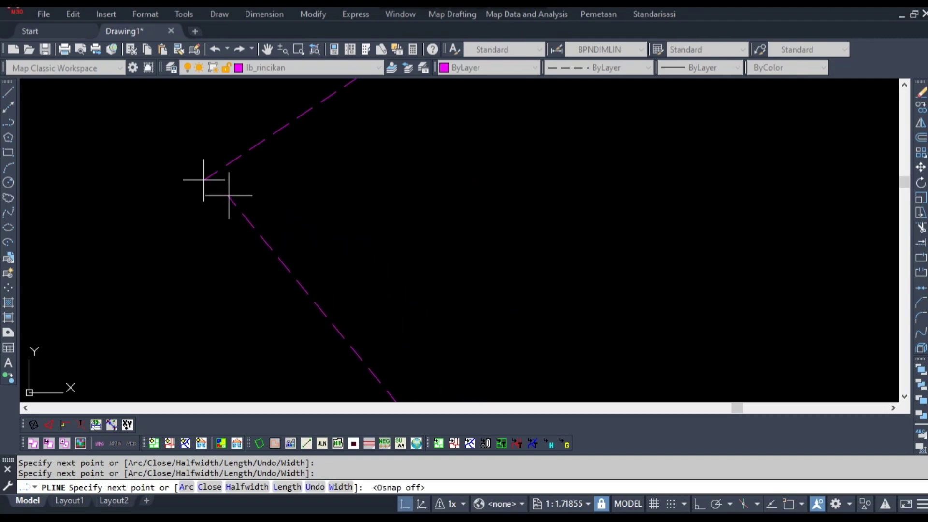
key("Escape")
scroll(206, 178, "up", 6)
scroll(245, 213, "down", 8)
scroll(253, 221, "down", 4)
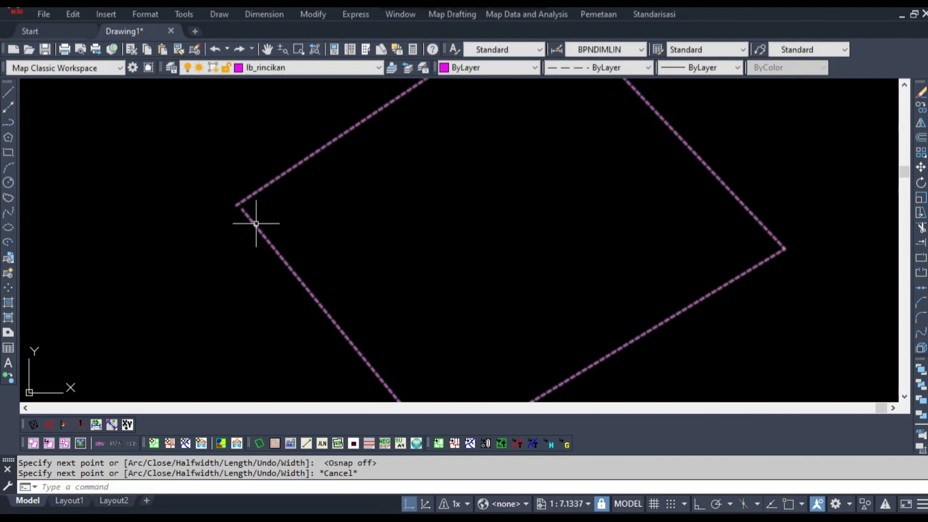
- Check a corner of the new boundary and bring the whole quadrilateral into view
left_click(240, 205)
key("Escape")
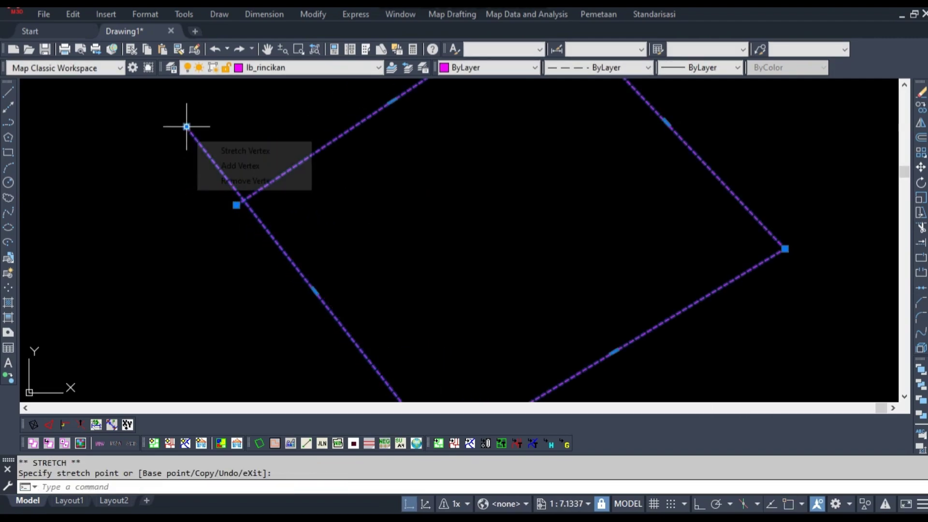
scroll(278, 341, "down", 6)
scroll(269, 338, "up", 8)
scroll(270, 338, "down", 4)
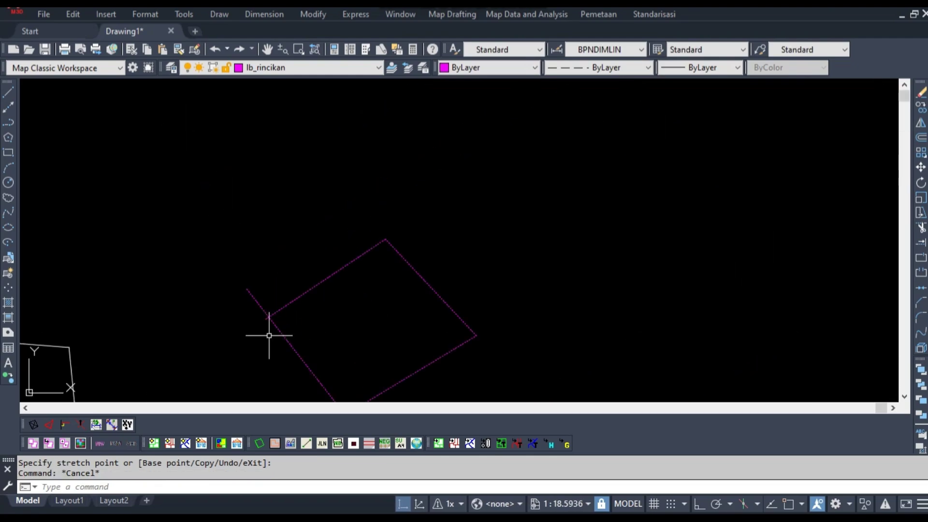
mouse_move(269, 334)
middle_mouse_down()
mouse_move(321, 271)
mouse_move(321, 291)
mouse_move(344, 270)
middle_mouse_up()
scroll(306, 301, "up", 5)
scroll(305, 300, "down", 8)
scroll(305, 300, "down", 2)
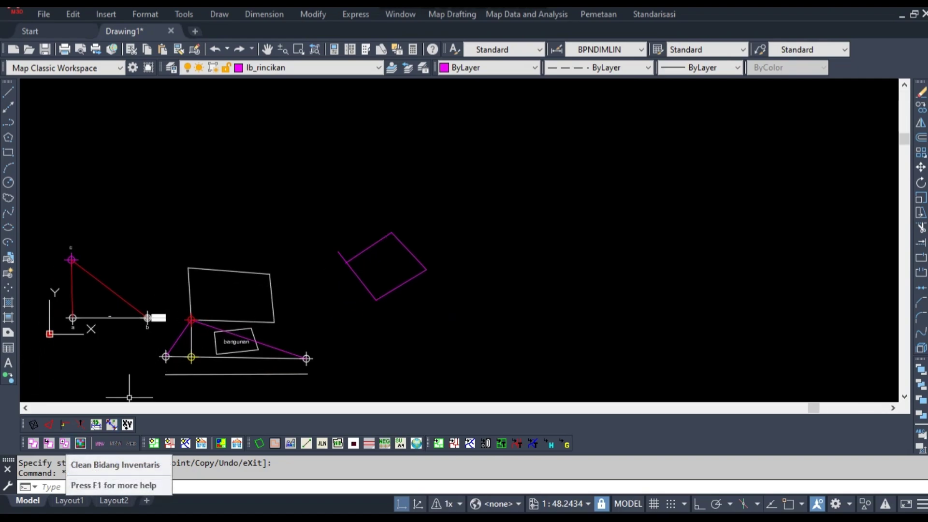
- Run Clean Bidang Inventaris with ReClean and close the report
left_click(64, 444)
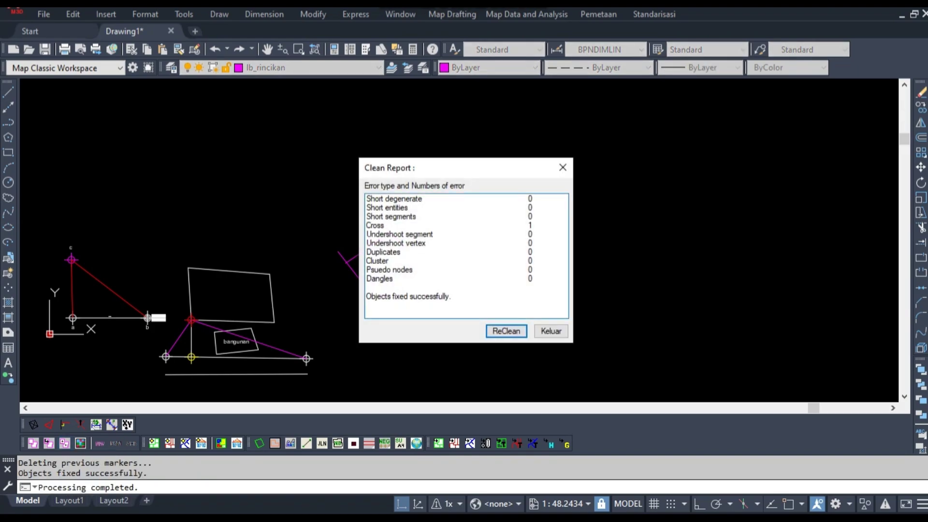
key("Return")
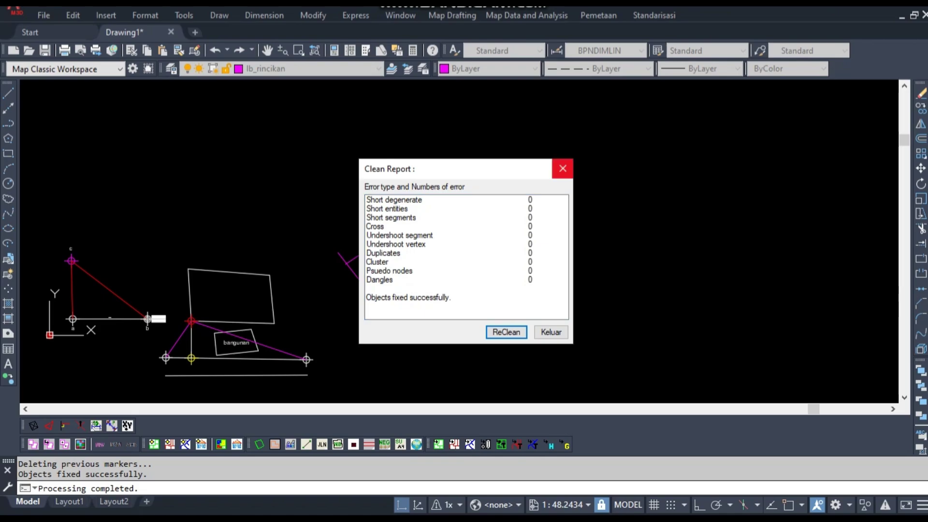
left_click(563, 168)
mouse_move(406, 315)
middle_mouse_down()
mouse_move(451, 292)
mouse_move(423, 303)
middle_mouse_up()
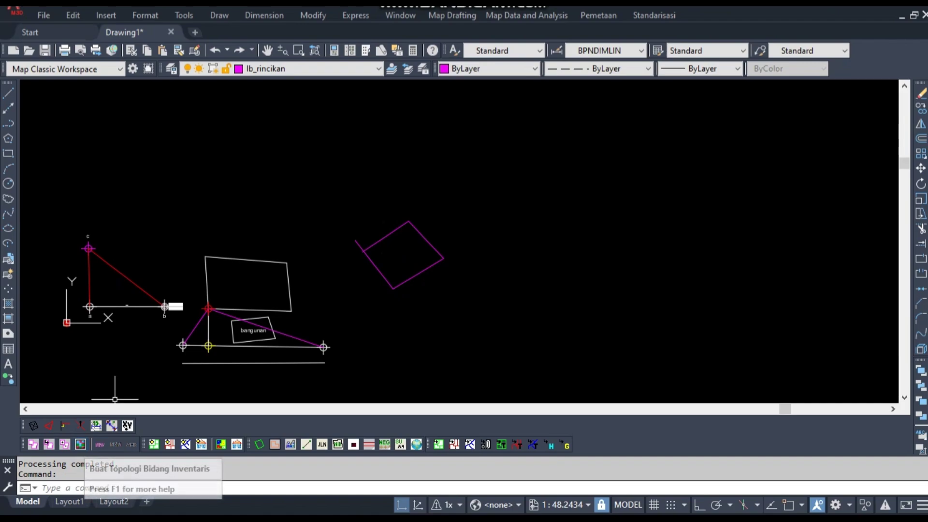
- Try Buat Topologi, then erase the stray red crossing line
left_click(80, 444)
key("Escape")
scroll(372, 262, "up", 8)
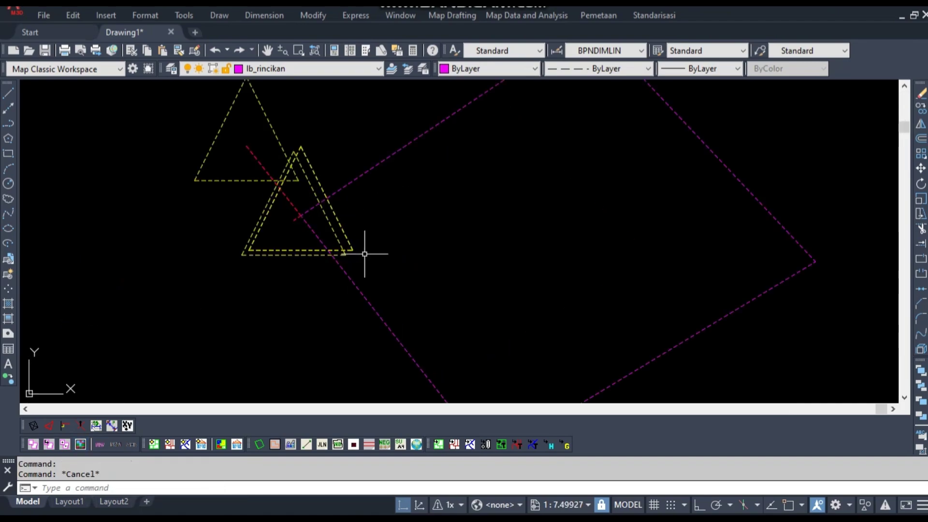
middle_click_drag(297, 207, 334, 251)
left_click(334, 251)
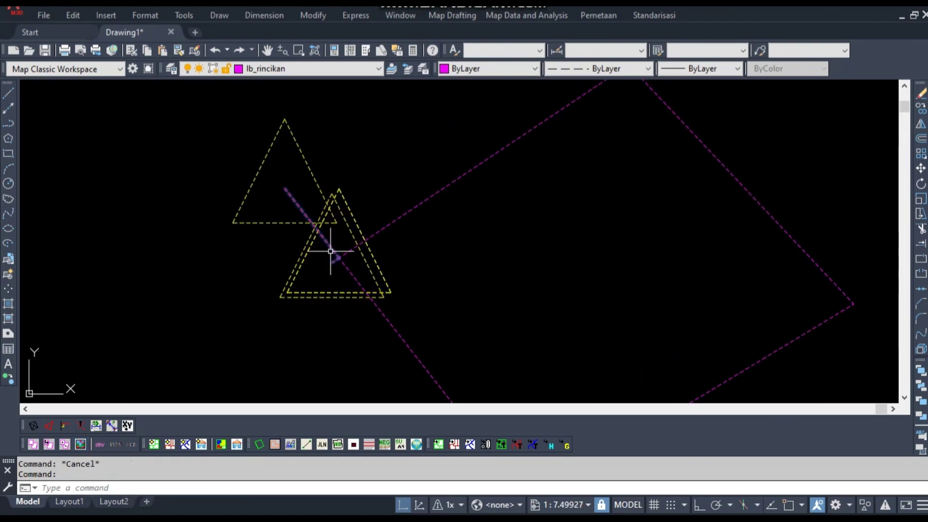
type("e")
key("Return")
left_click(331, 250)
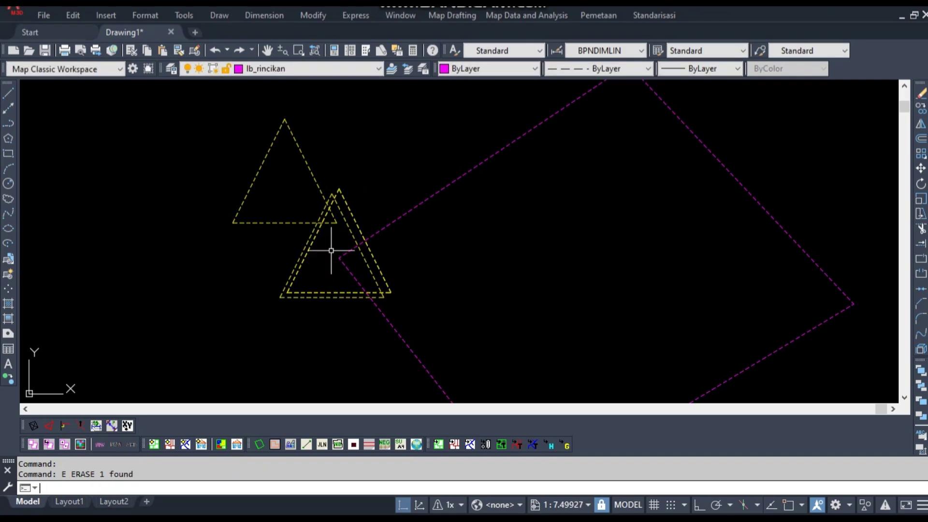
key("Escape")
- Re-run the clean-up on the boundary and close its report
scroll(331, 250, "down", 5)
scroll(346, 265, "up", 5)
key("Return")
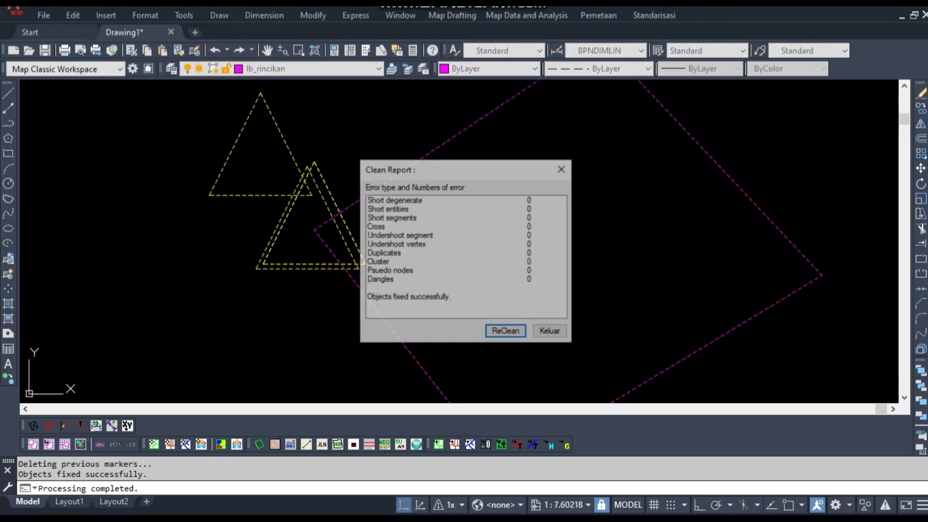
key("Escape")
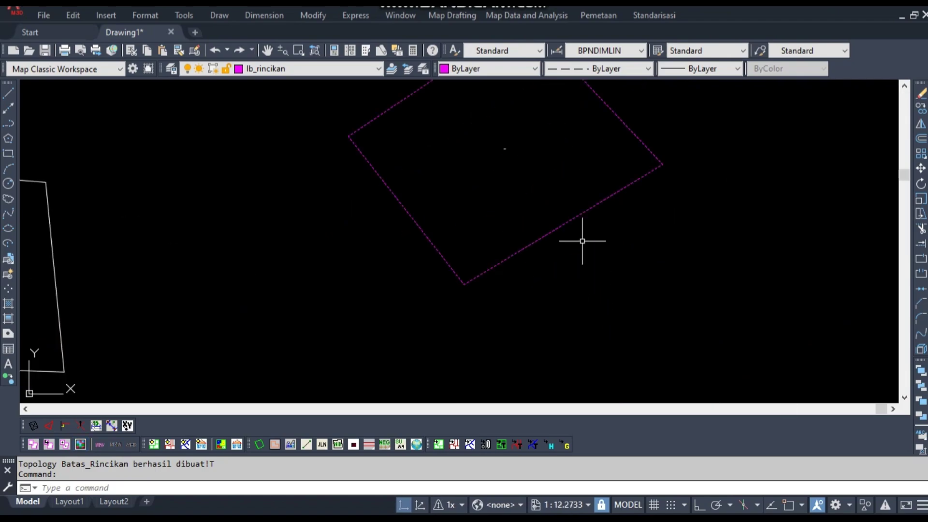
middle_click_drag(586, 244, 523, 314)
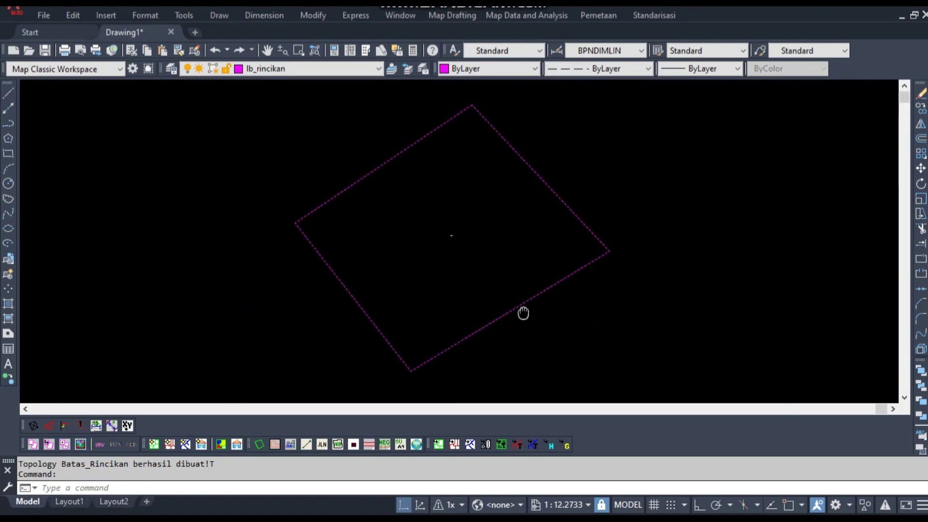
scroll(454, 241, "up", 5)
- Select a small object in the view, then clear the selection
left_click(456, 242)
left_click(368, 155)
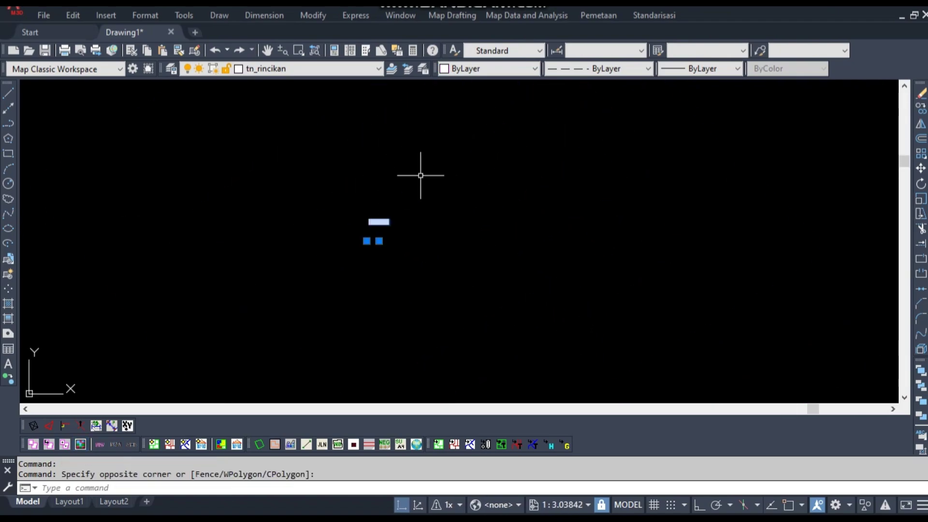
scroll(421, 176, "down", 5)
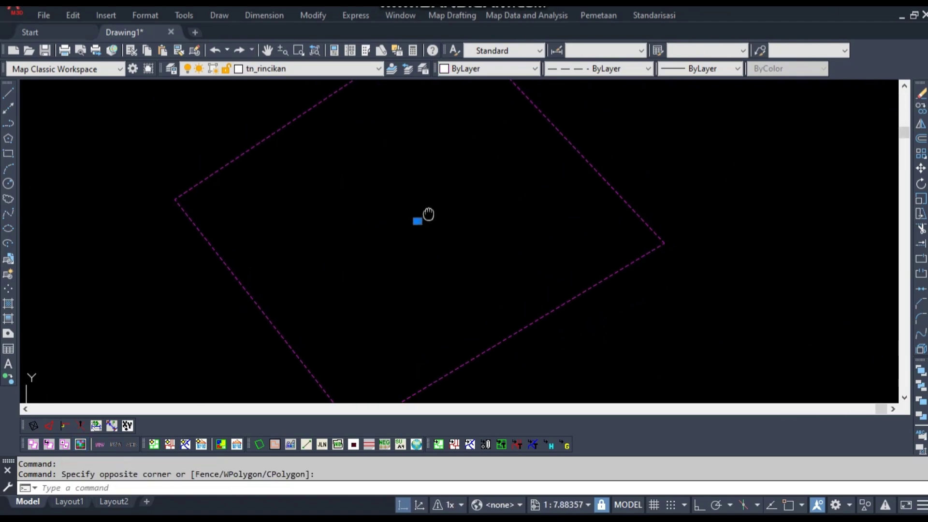
scroll(429, 213, "up", 2)
key("Escape")
- Try the Tambahkan Text Nomor Inventaris tool and reposition the drafting toolbar
scroll(421, 213, "down", 5)
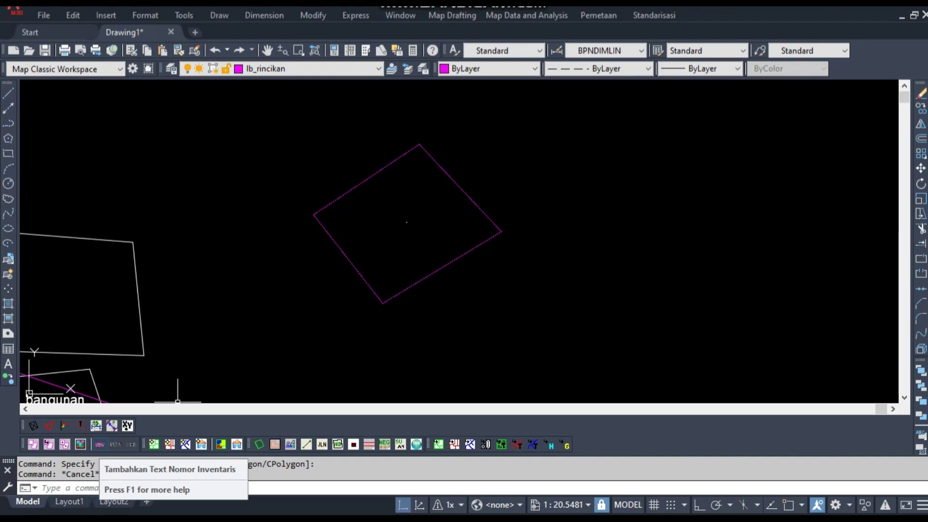
left_click(99, 444)
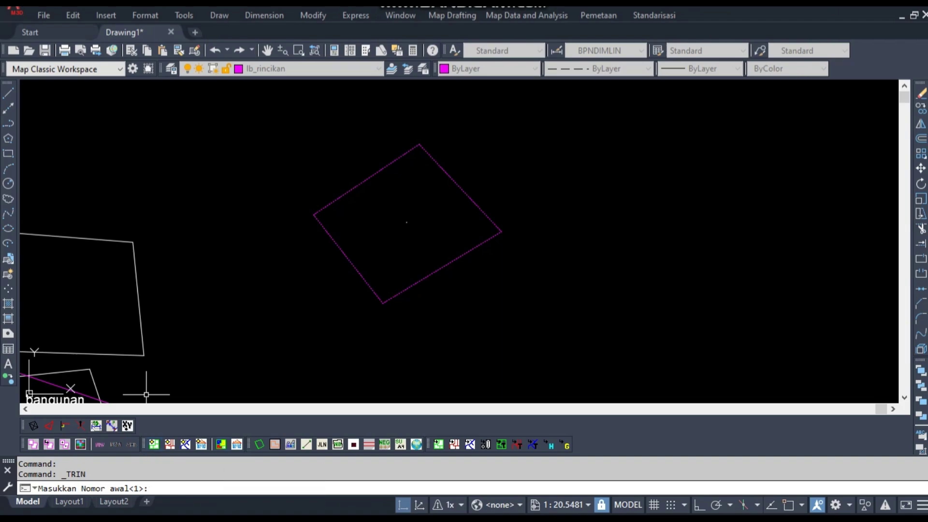
left_click_drag(145, 444, 579, 444)
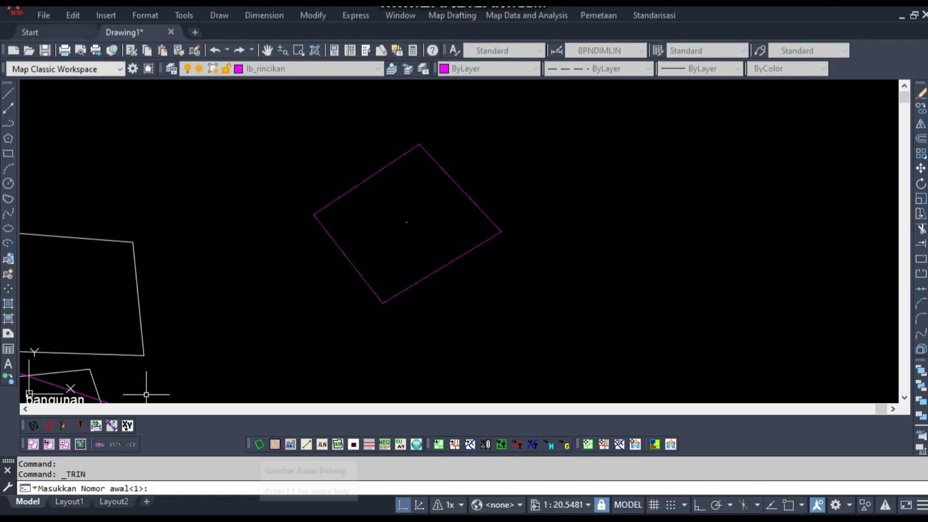
- Draw a closed four-corner parcel boundary with _dbpar
key("Return")
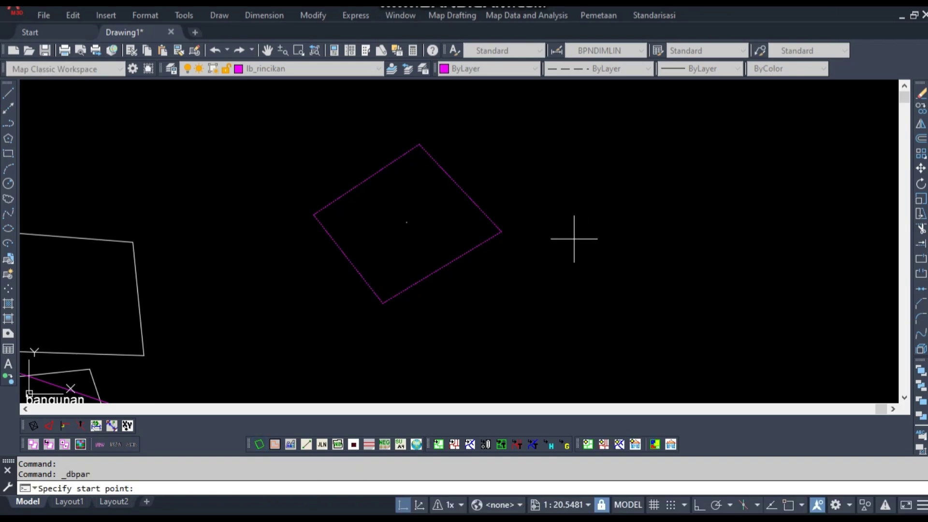
scroll(240, 261, "down", 4)
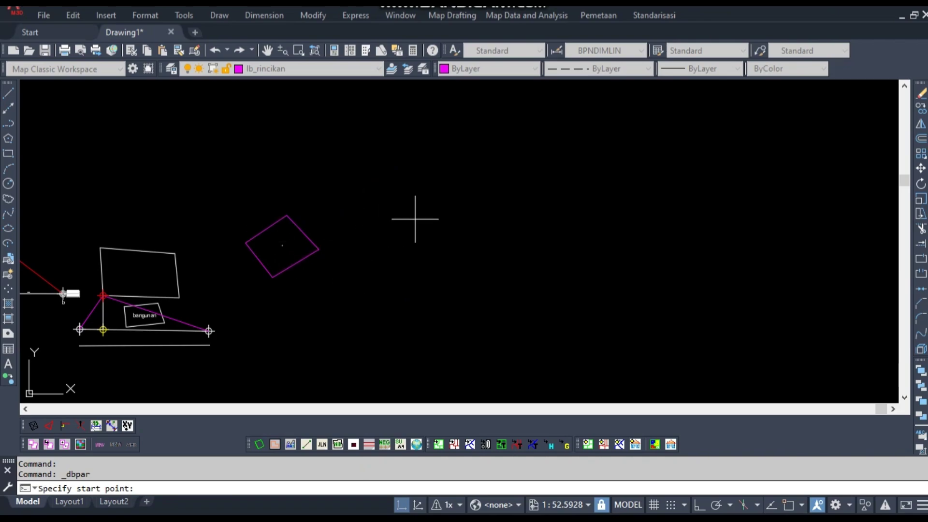
middle_click_drag(415, 219, 374, 224)
middle_click_drag(363, 256, 357, 271)
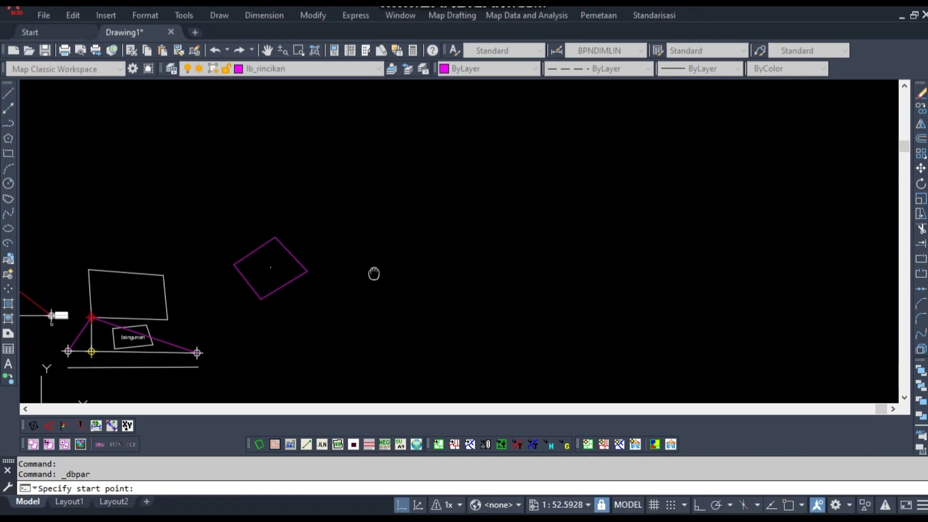
left_click(409, 240)
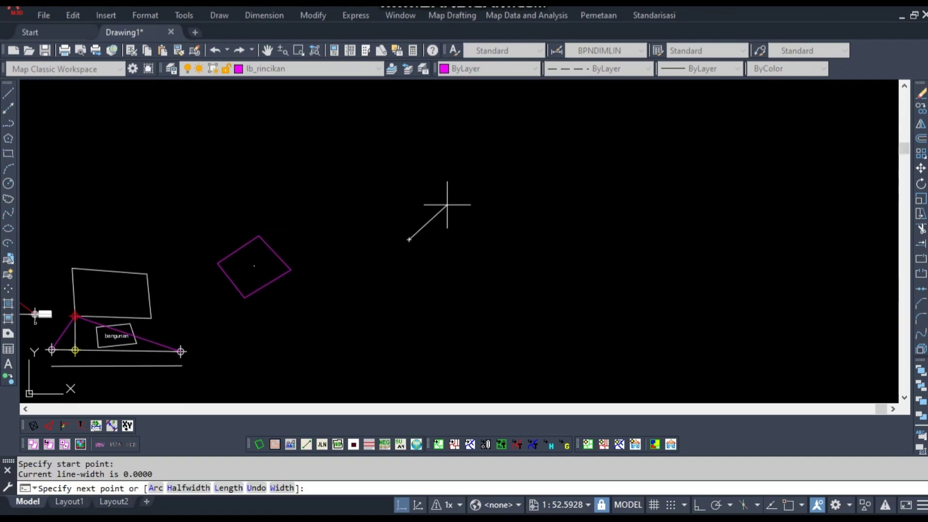
left_click(478, 177)
left_click(533, 249)
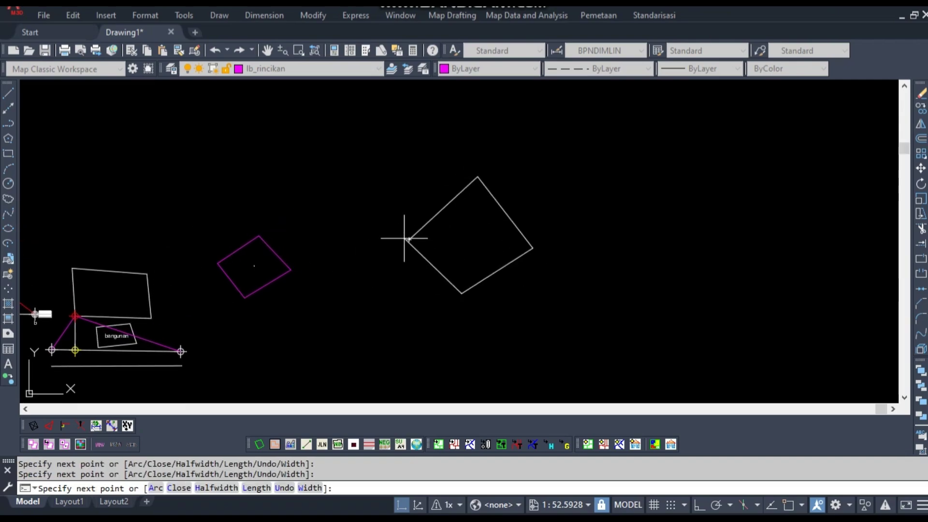
left_click(410, 239)
key("Escape")
left_click(506, 245)
- Select the new square and confirm it sits on layer 020100
mouse_move(468, 239)
middle_mouse_down()
mouse_move(371, 226)
mouse_move(373, 251)
middle_mouse_up()
key("Escape")
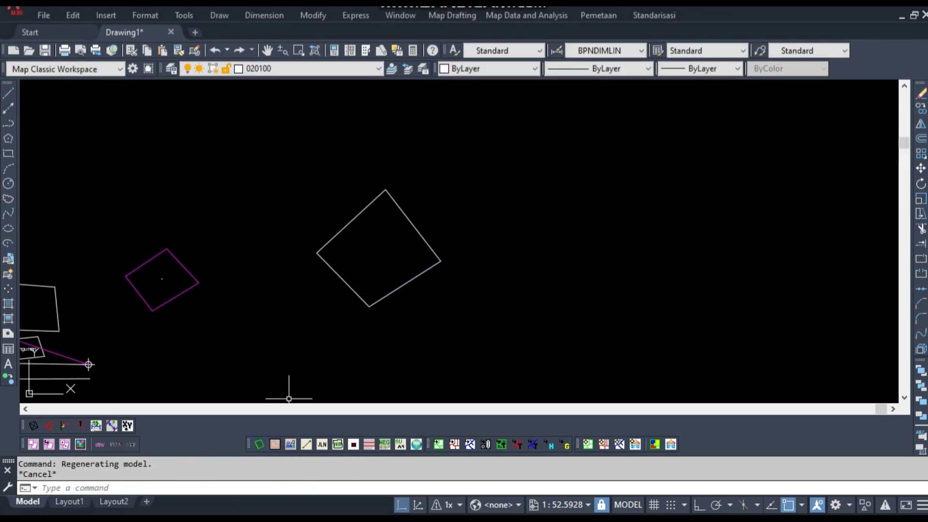
left_click_drag(399, 306, 387, 270)
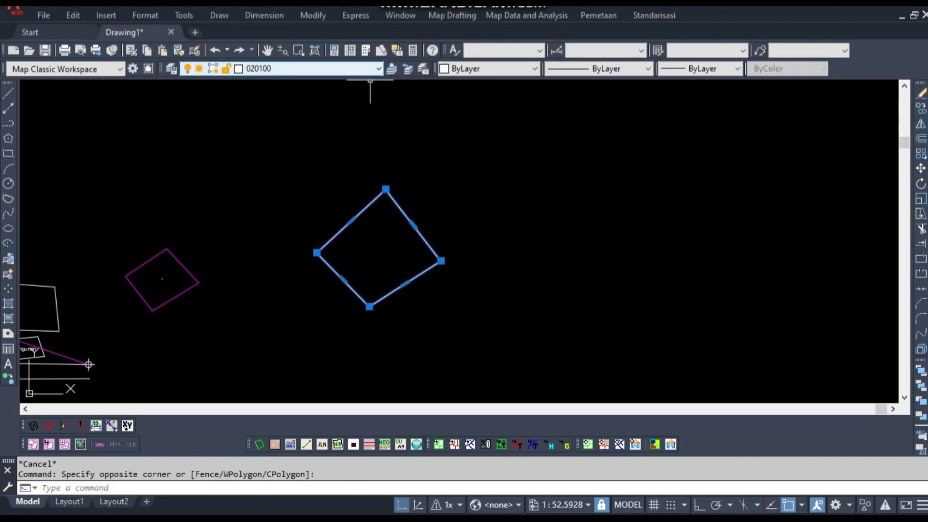
left_click(372, 68)
left_click(260, 89)
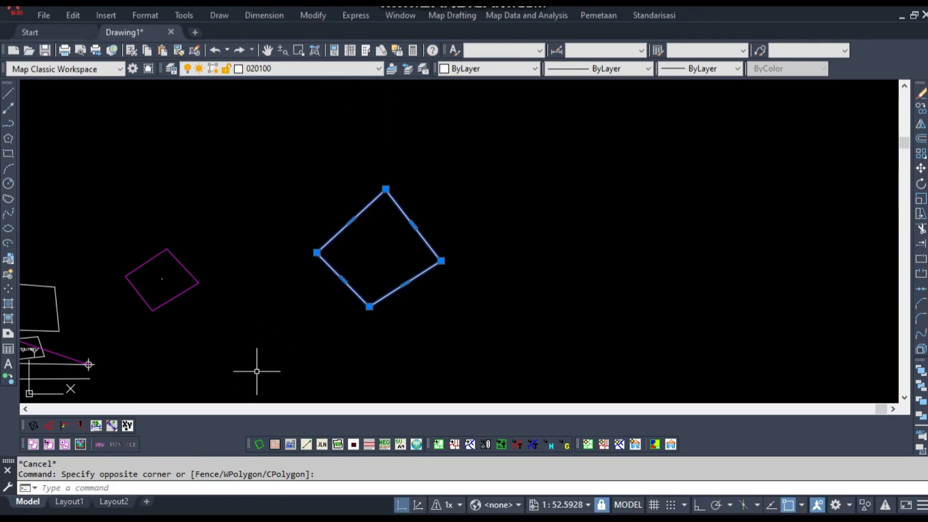
key("Escape")
mouse_move(404, 284)
middle_mouse_down()
mouse_move(416, 305)
mouse_move(423, 263)
mouse_move(418, 290)
mouse_move(404, 300)
middle_mouse_up()
key("Escape")
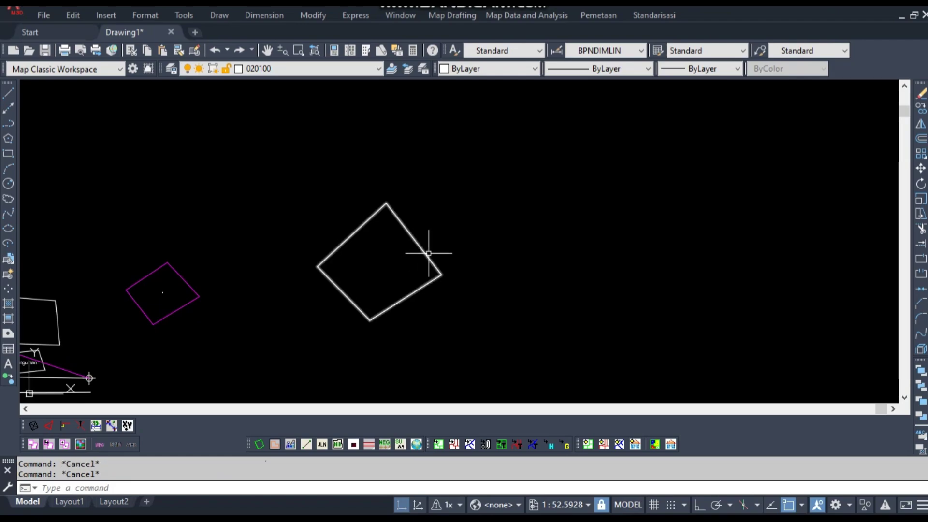
- Reselect the square and recheck that its layer is 020100
mouse_move(429, 253)
middle_mouse_down()
mouse_move(441, 274)
mouse_move(524, 221)
mouse_move(503, 232)
mouse_move(431, 214)
mouse_move(490, 242)
mouse_move(382, 257)
mouse_move(379, 247)
middle_mouse_up()
left_click(415, 271)
left_click(363, 244)
key("Escape")
left_click(502, 321)
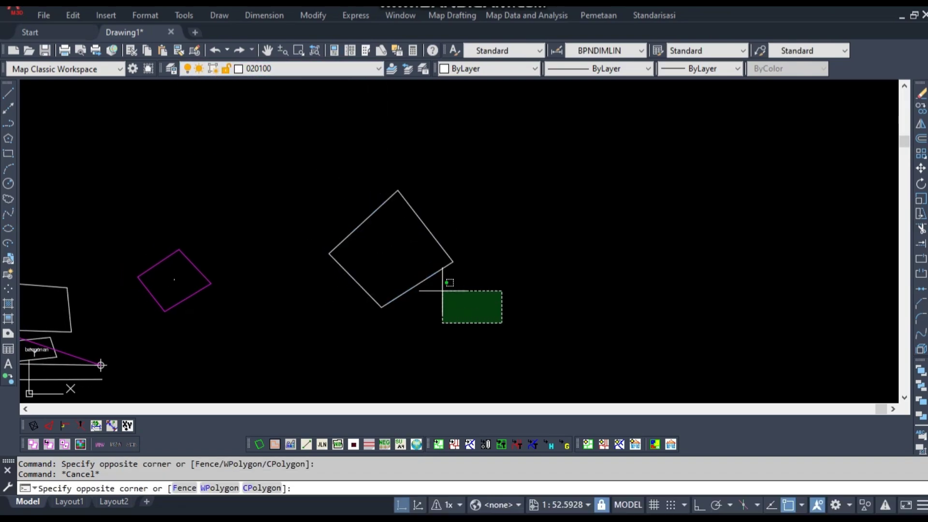
left_click(394, 226)
left_click(310, 68)
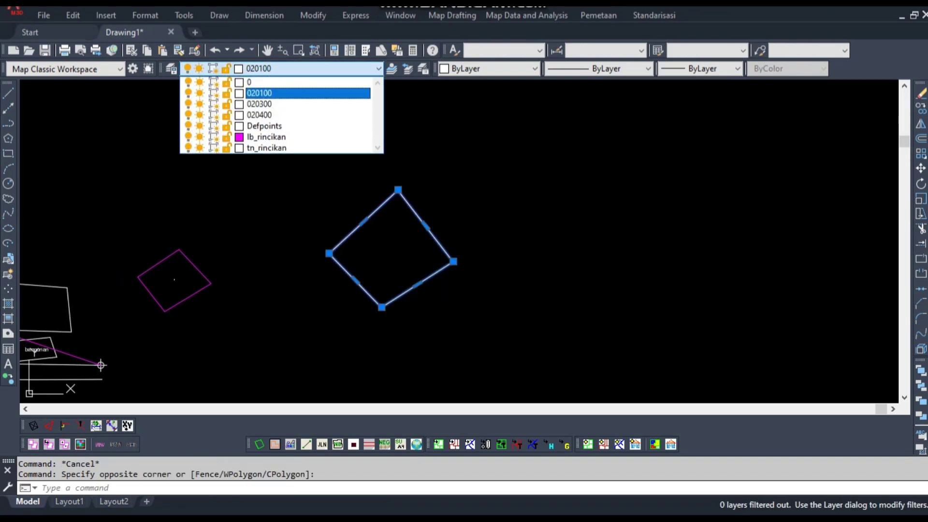
left_click(270, 91)
key("Escape")
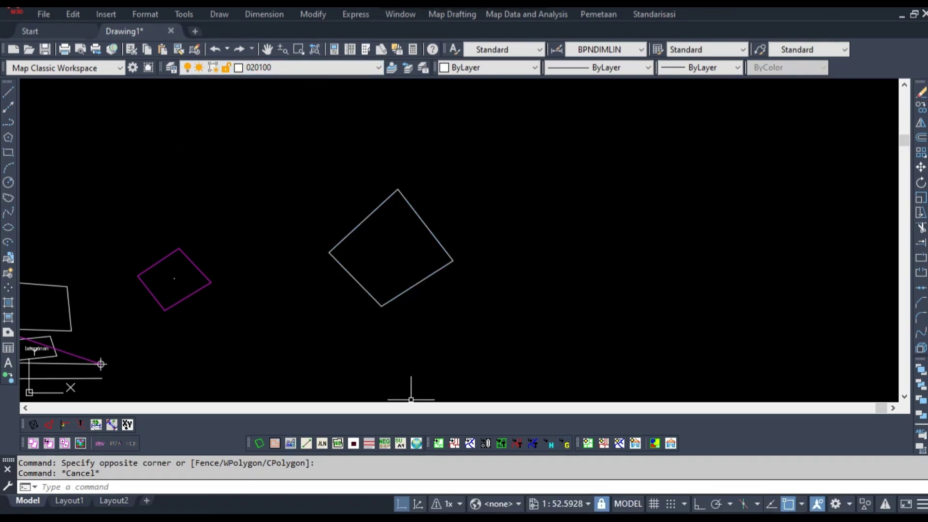
- Draw two parallel polyline road edges beside the square
type("pl")
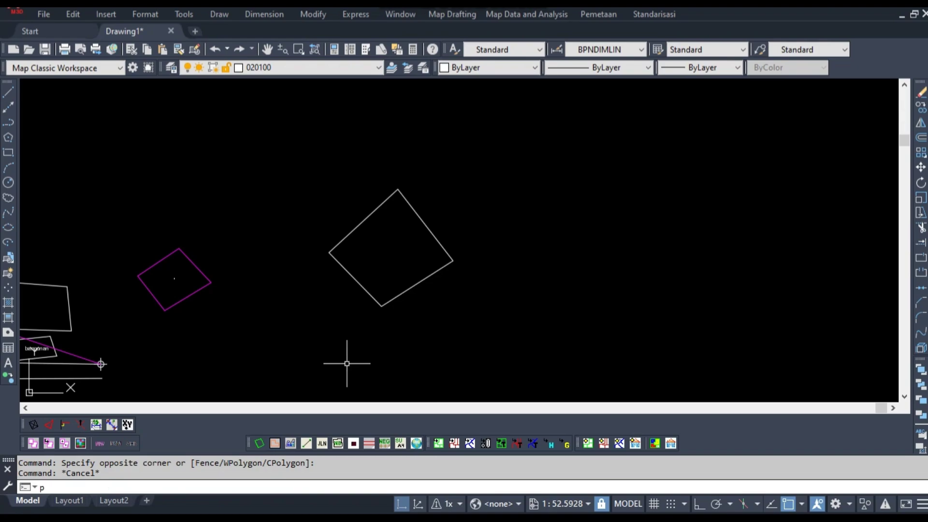
key("Return")
left_click(387, 352)
left_click(530, 246)
key("Escape")
key("Return")
left_click(412, 380)
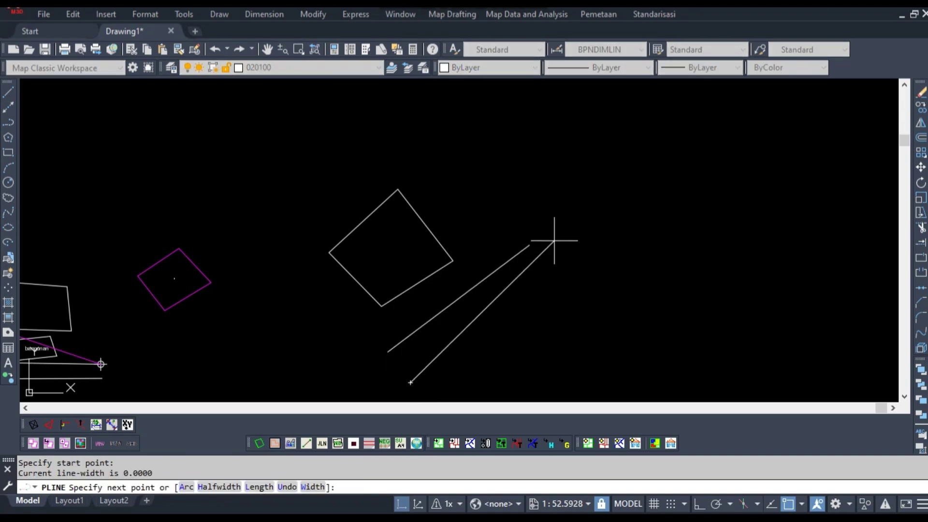
left_click(553, 270)
key("Escape")
mouse_move(479, 221)
middle_mouse_down()
mouse_move(421, 241)
mouse_move(443, 221)
middle_mouse_up()
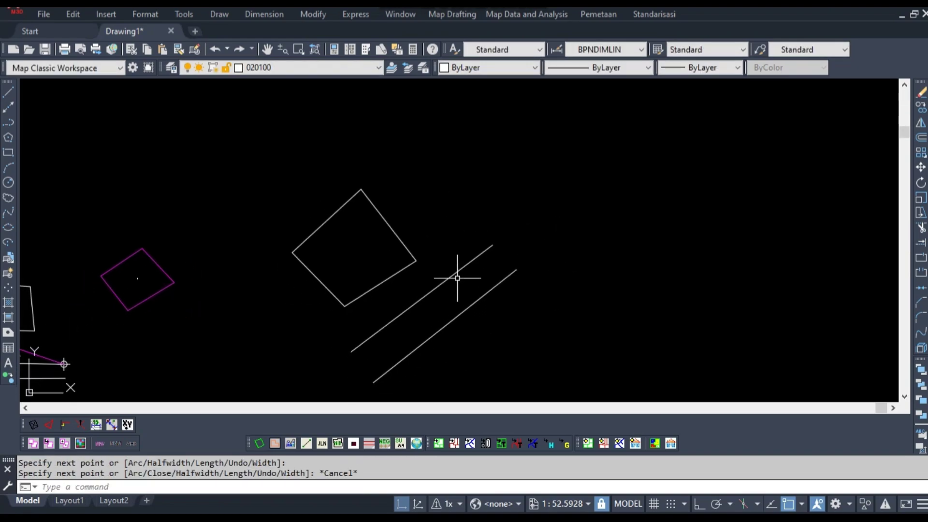
- Try an OFFSET of distance 3, cancel it, and click near the square's edge
type("o")
key("Return")
type("3")
key("Return")
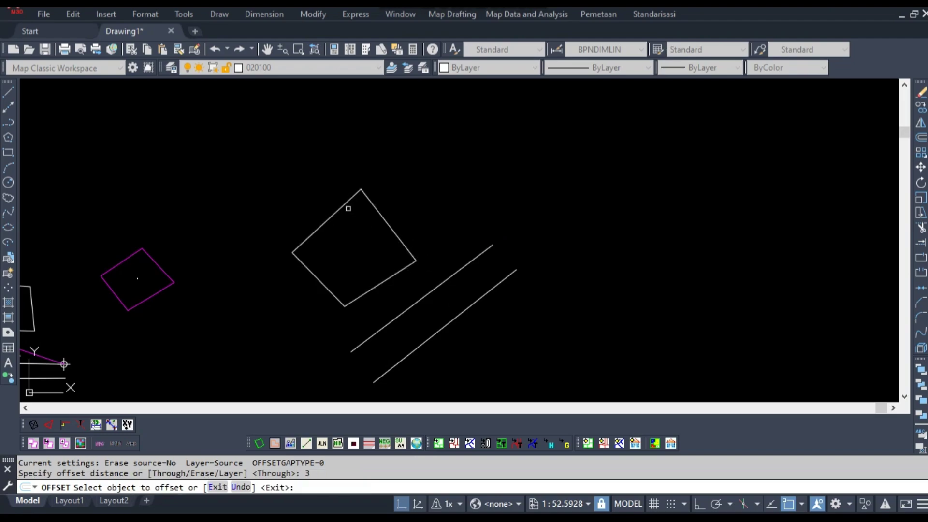
key("Escape")
left_click(331, 196)
left_click(323, 195)
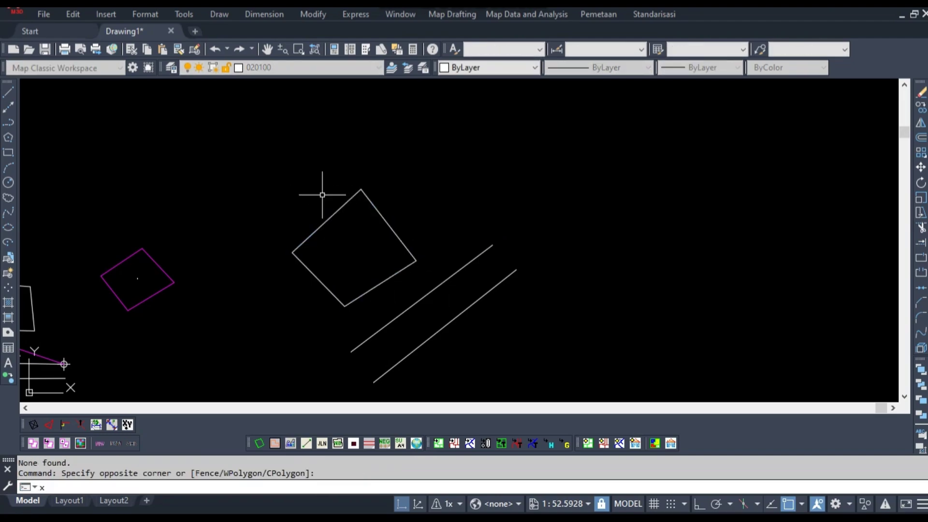
left_click(448, 218)
- Offset the square's upper-left edge outward by 3
type("o")
key("Return")
type("3")
key("Return")
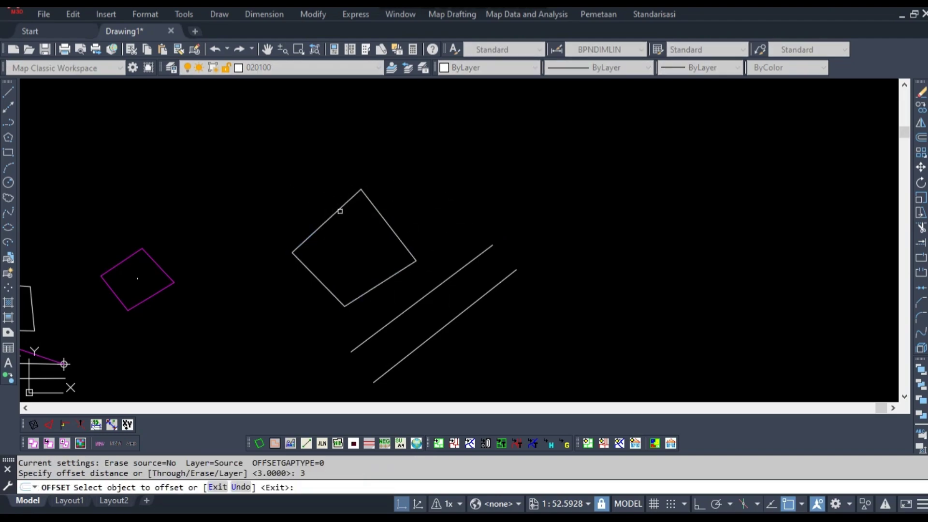
left_click(340, 212)
left_click(320, 195)
key("Escape")
- Begin a multiline text box beside the road edges
scroll(325, 208, "up", 3)
scroll(322, 222, "down", 3)
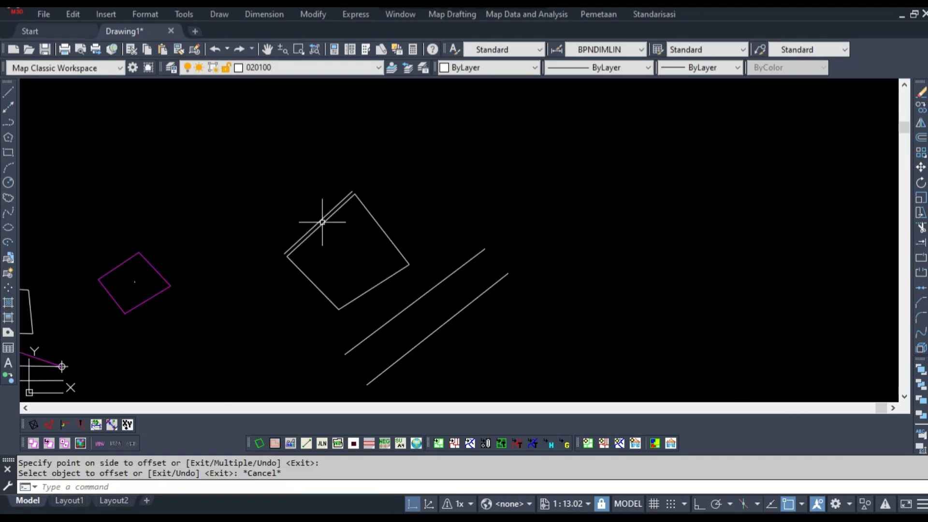
scroll(322, 222, "down", 2)
type("t")
key("Return")
left_click(434, 324)
- Enter the road label 'Jalanan' in the text box
left_click(484, 347)
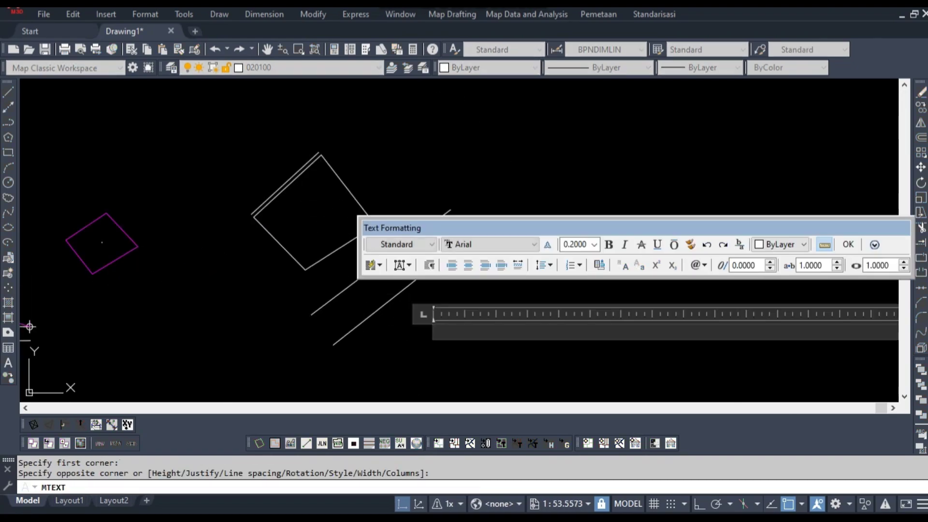
type("Jalanan")
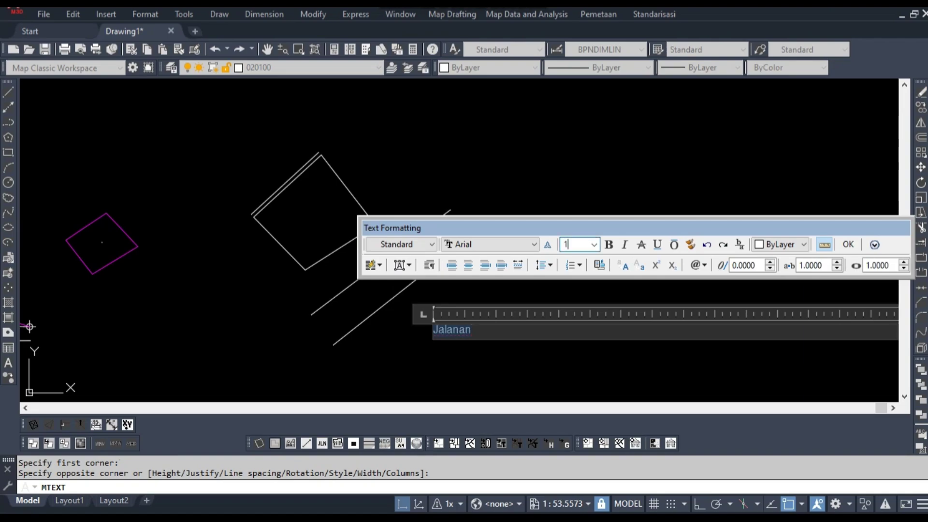
left_click(560, 348)
left_click(472, 352)
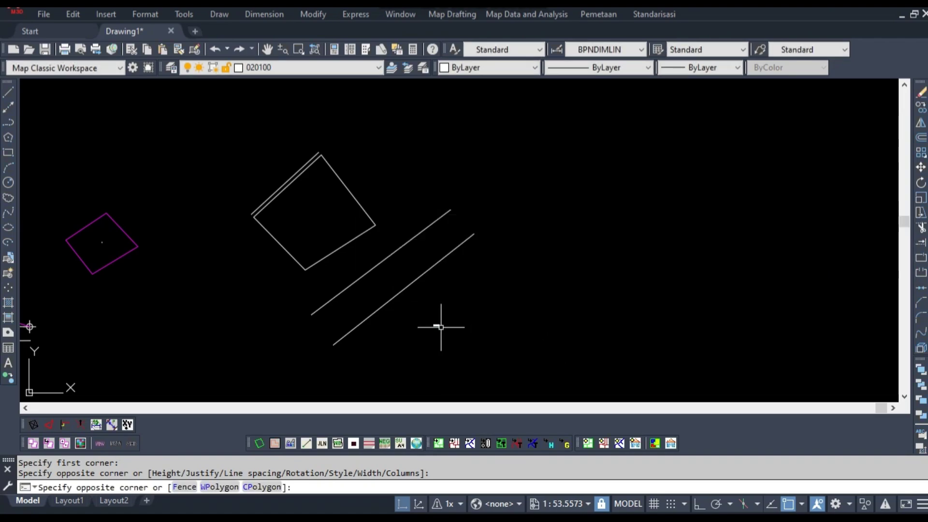
- Change the Jalanan label's text height to 3 and reselect it
double_click(437, 326)
key("ctrl+a")
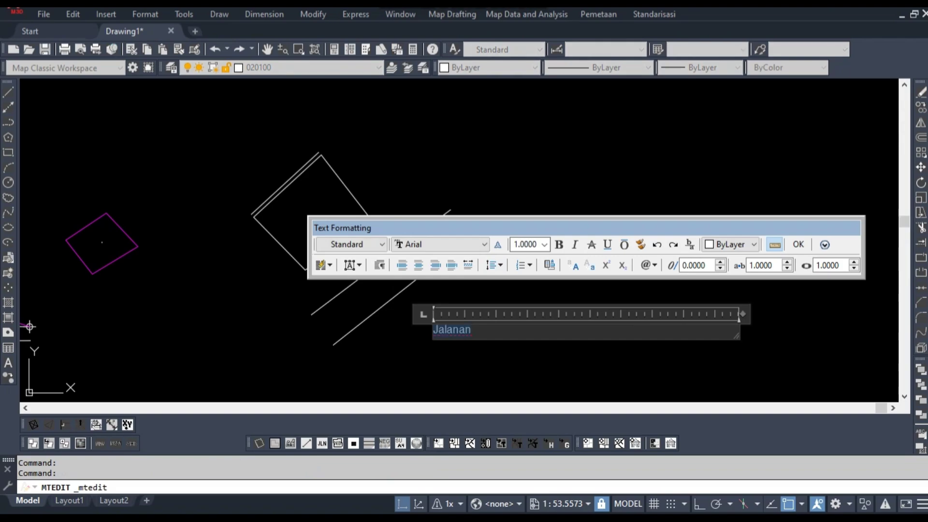
key("Down")
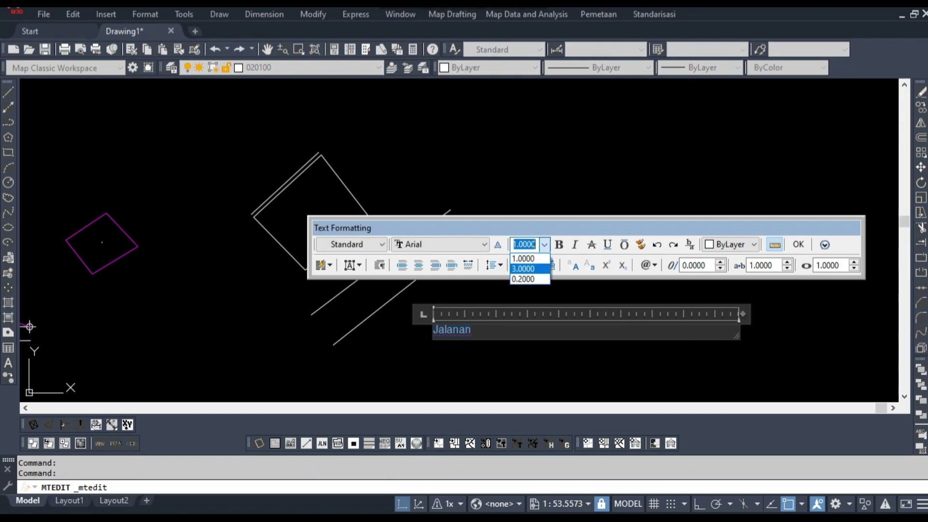
key("Return")
left_click(538, 367)
left_click(449, 323)
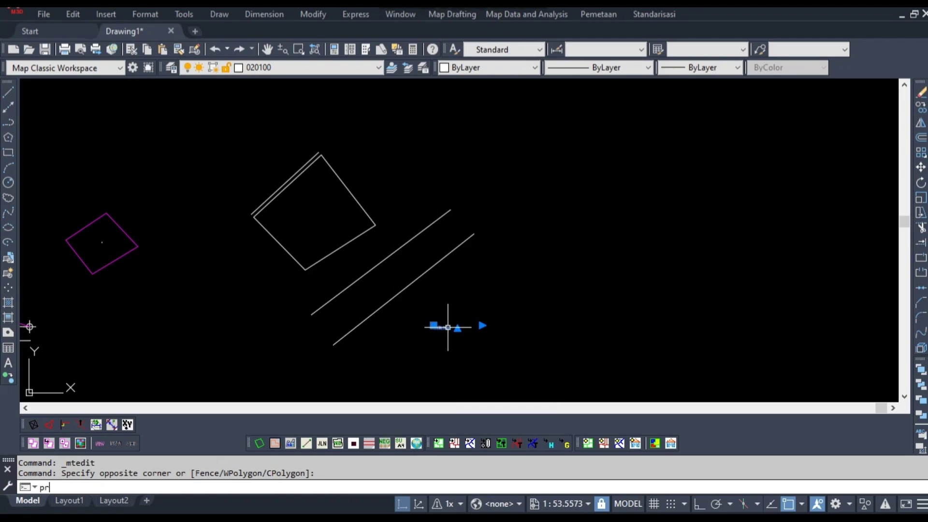
key("Escape")
left_click(452, 325)
- Set the Jalanan label's text height to 7 in Properties
type("p")
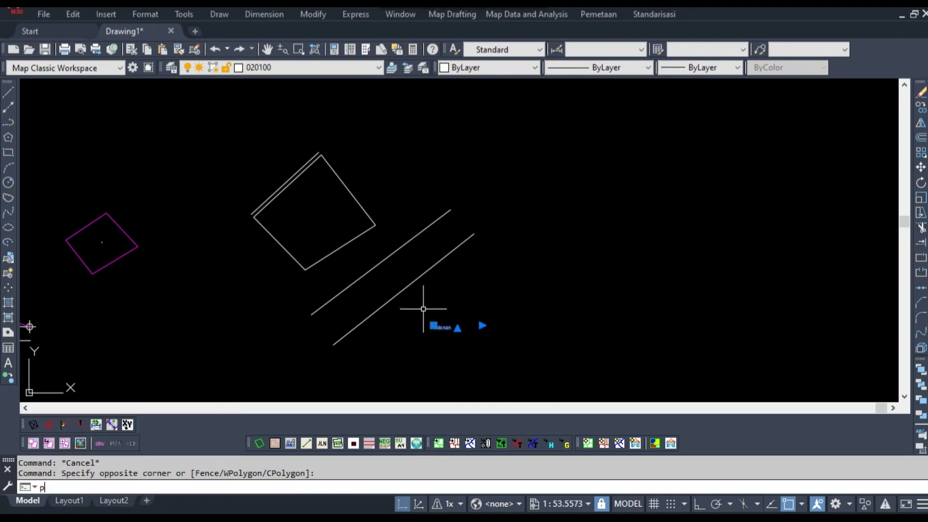
type("r")
key("Return")
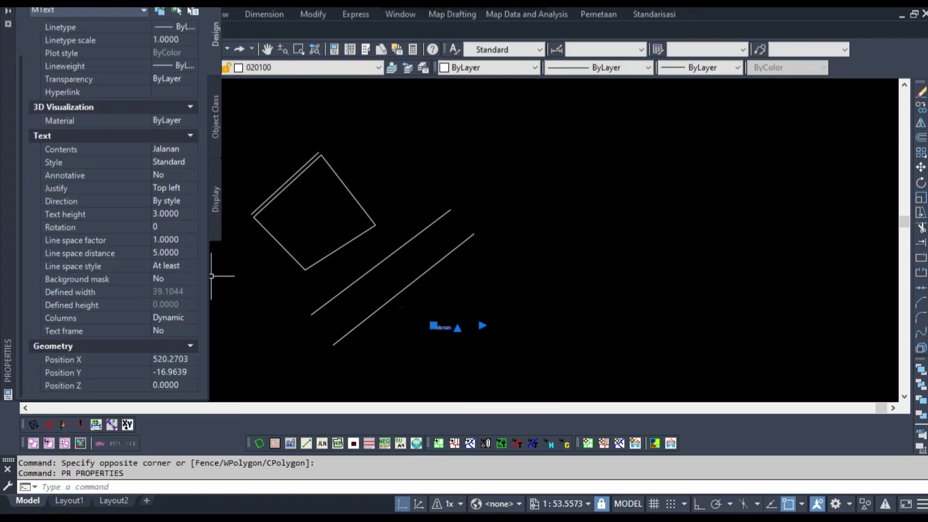
left_click(167, 215)
type("5")
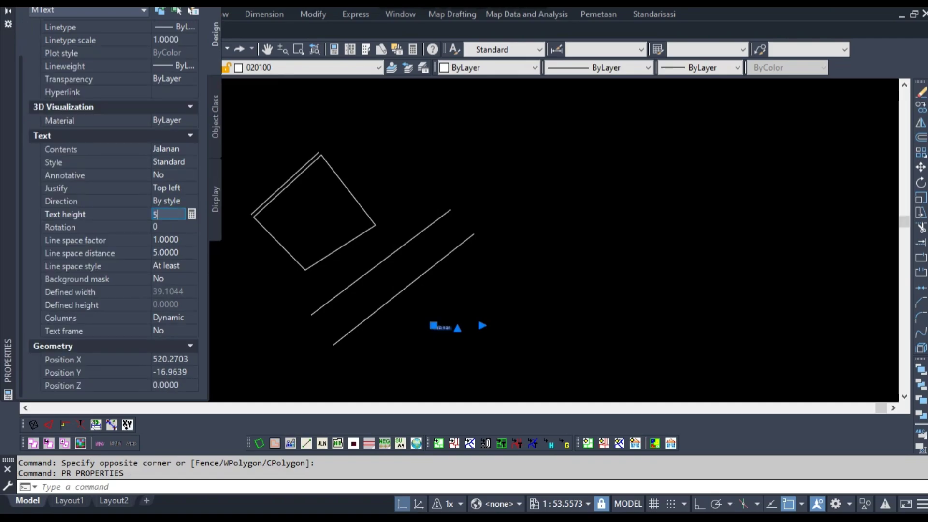
key("Return")
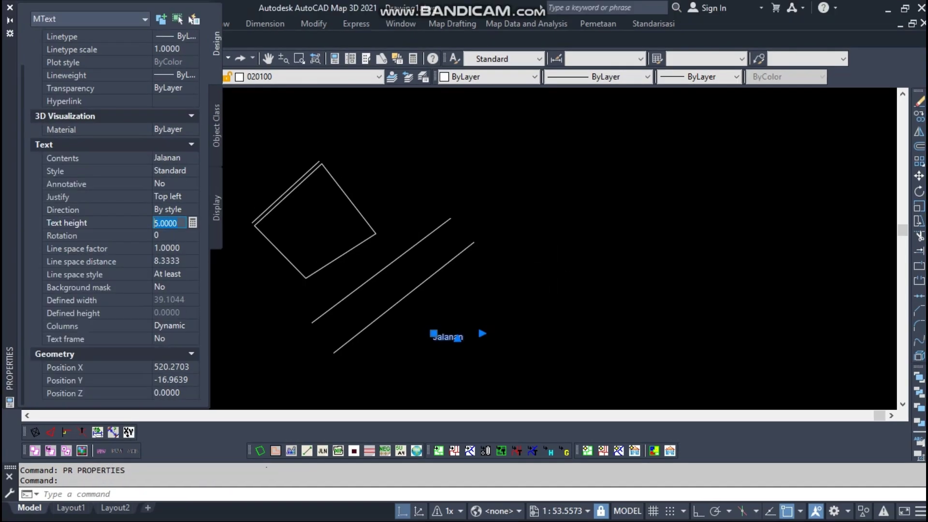
key("Return")
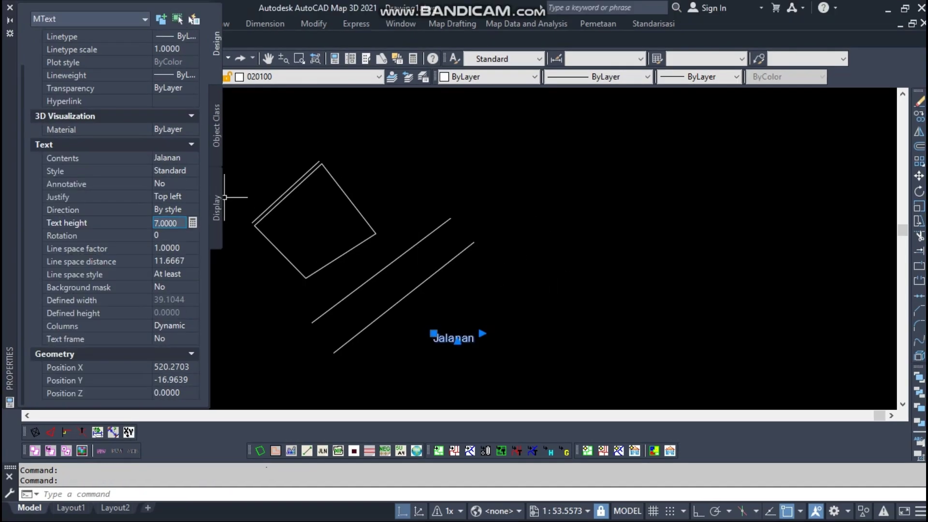
- Move the Jalanan label between the two road lines
left_click(498, 373)
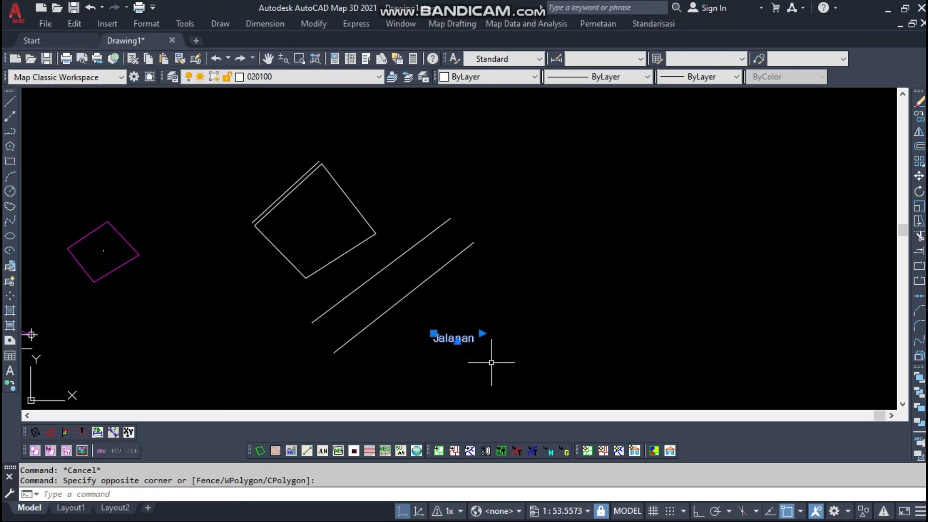
type("ro")
key("Return")
left_click(491, 362)
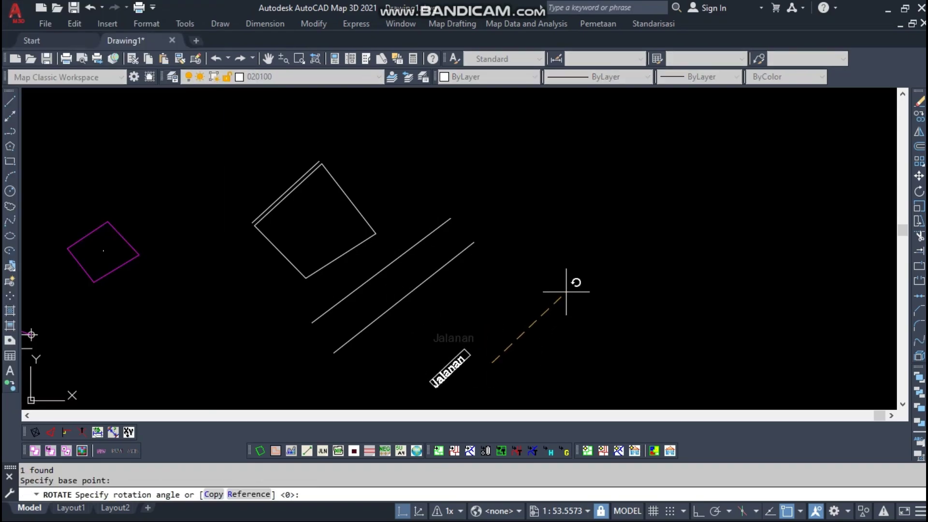
key("Escape")
left_click(478, 386)
left_click(420, 336)
type("m")
key("Return")
left_click(491, 391)
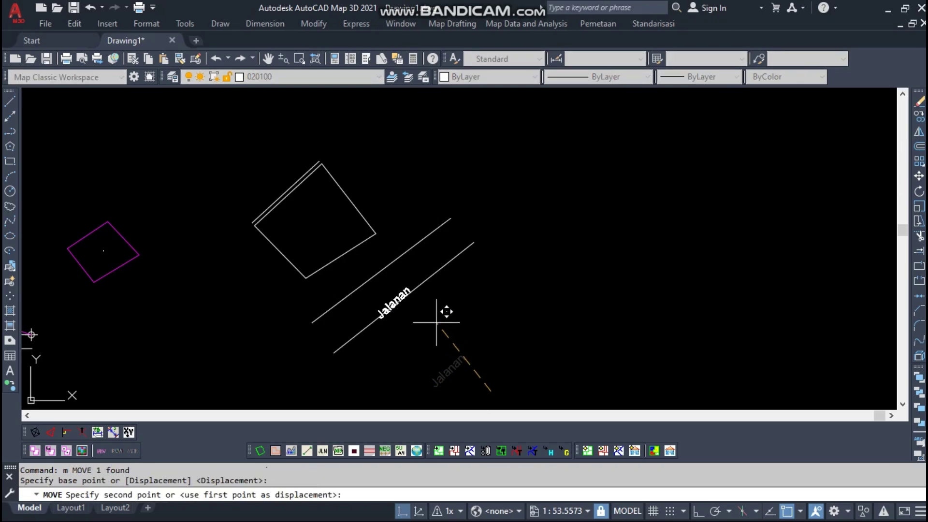
left_click(430, 309)
key("Escape")
- Rotate the Jalanan label to run parallel to the road
left_click(394, 280)
type("ro")
key("Return")
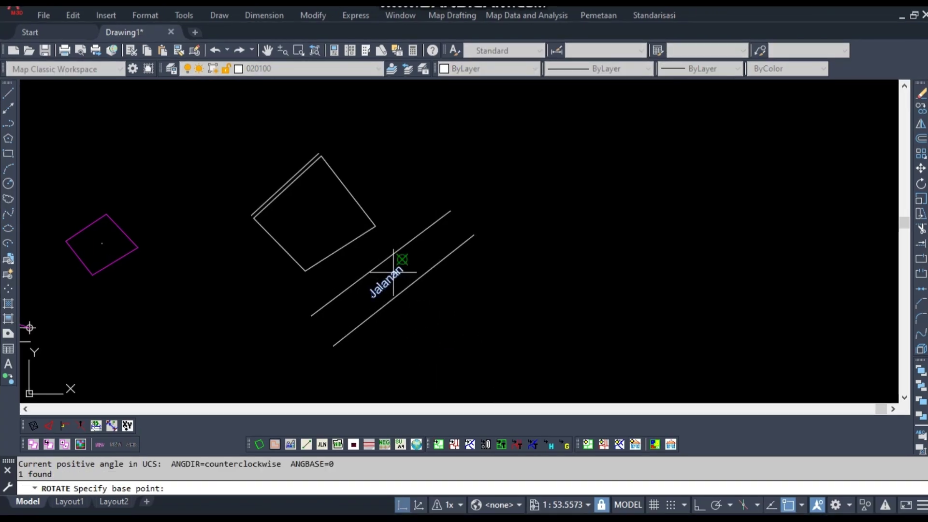
scroll(394, 272, "up", 5)
left_click(456, 259)
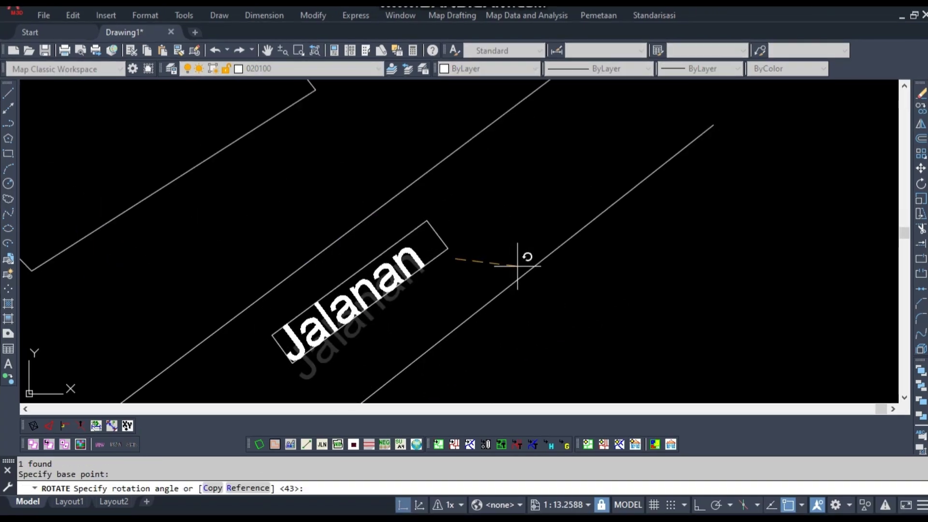
left_click(517, 265)
left_click(406, 290)
type("m")
key("Return")
left_click(556, 339)
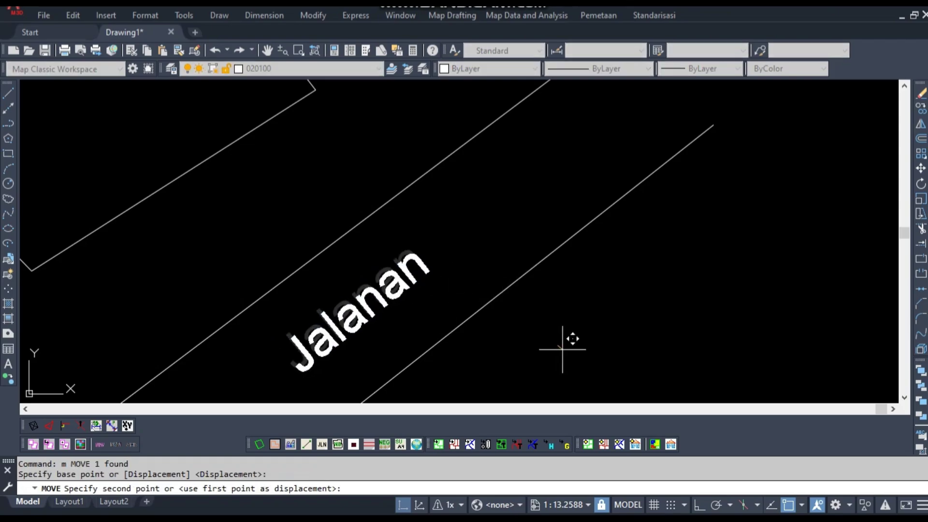
scroll(484, 349, "down", 4)
key("Escape")
- Copy the Jalanan label onto the parcel's top edge
left_click(420, 333)
type("co")
key("Return")
left_click(553, 360)
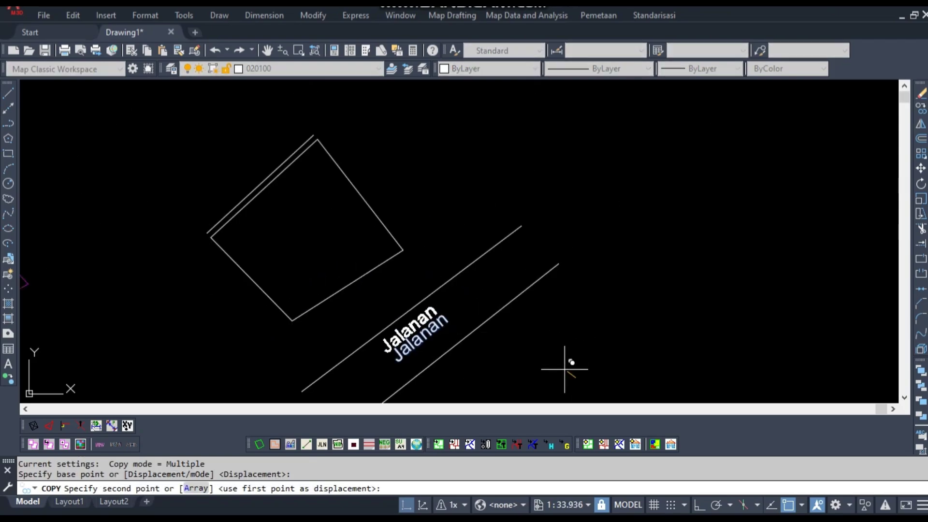
left_click(417, 217)
key("Escape")
- Retype the copy as 'Saluran Air' on one line with text height 3
left_click(263, 183)
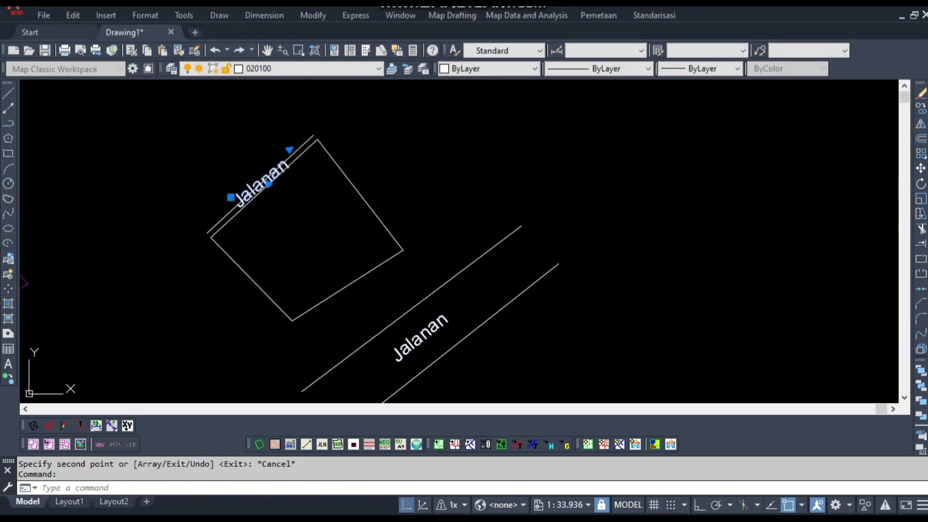
double_click(265, 183)
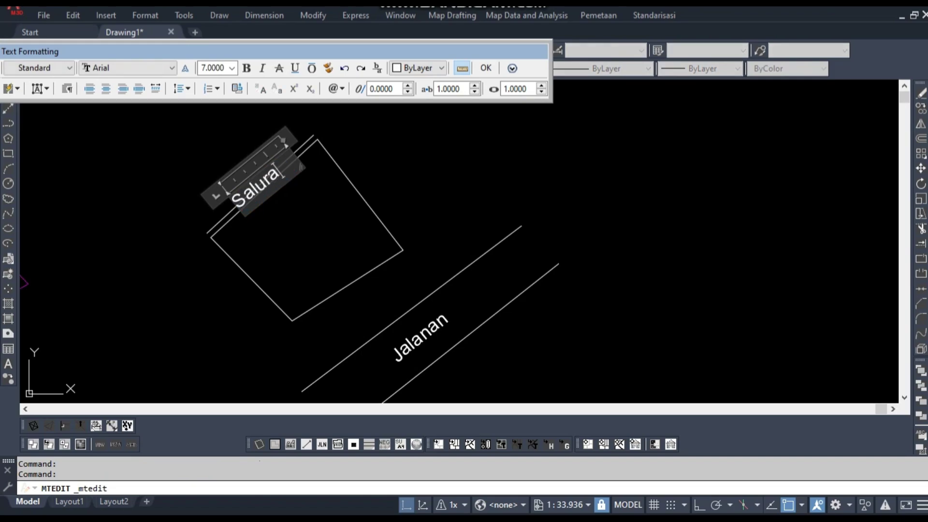
key("Return")
type("Air")
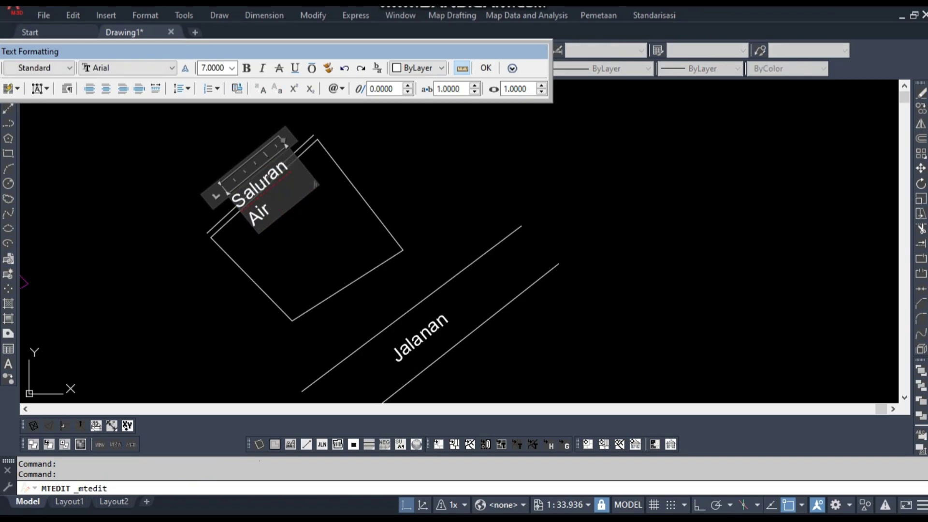
left_click_drag(283, 141, 386, 104)
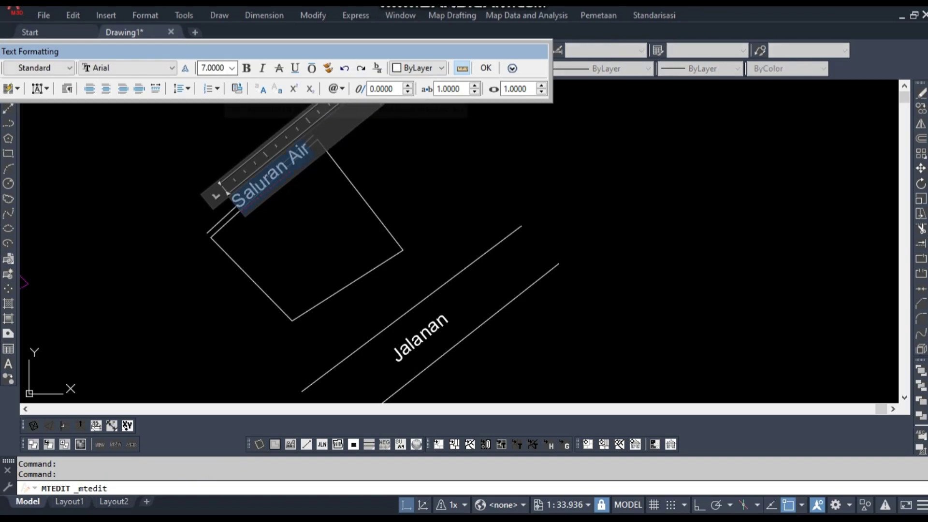
left_click(222, 68)
key("Return")
left_click(260, 155)
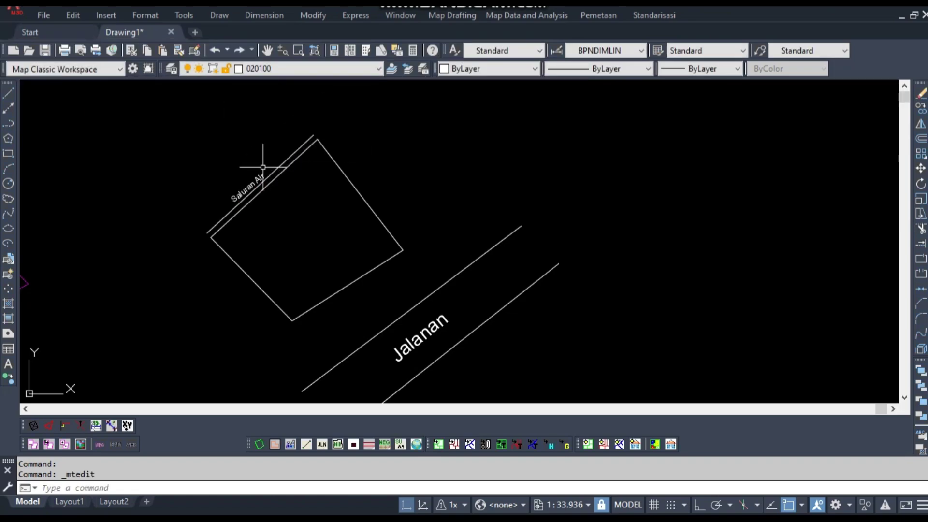
- Reduce the Saluran Air label's text height to 2
left_click(249, 177)
scroll(257, 179, "down", 5)
scroll(254, 179, "up", 8)
type("m")
key("Return")
left_click(255, 197)
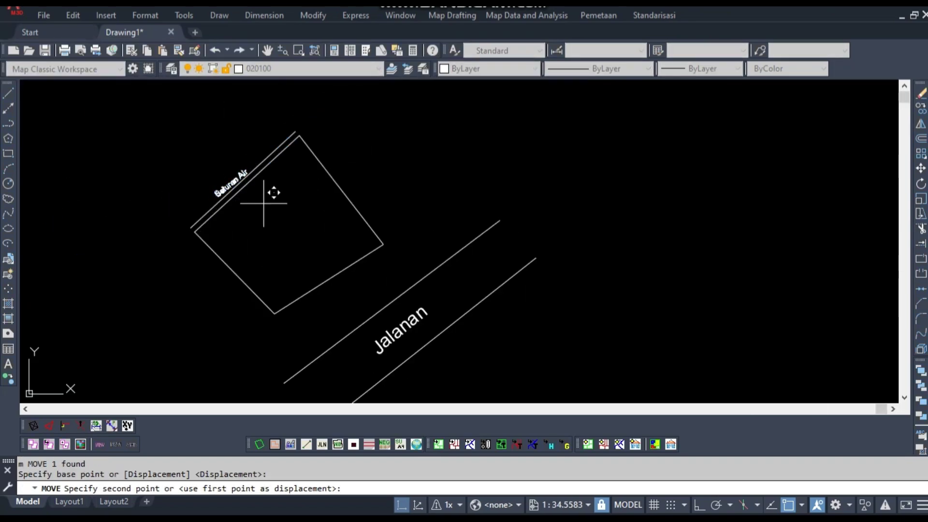
key("Escape")
scroll(271, 197, "up", 6)
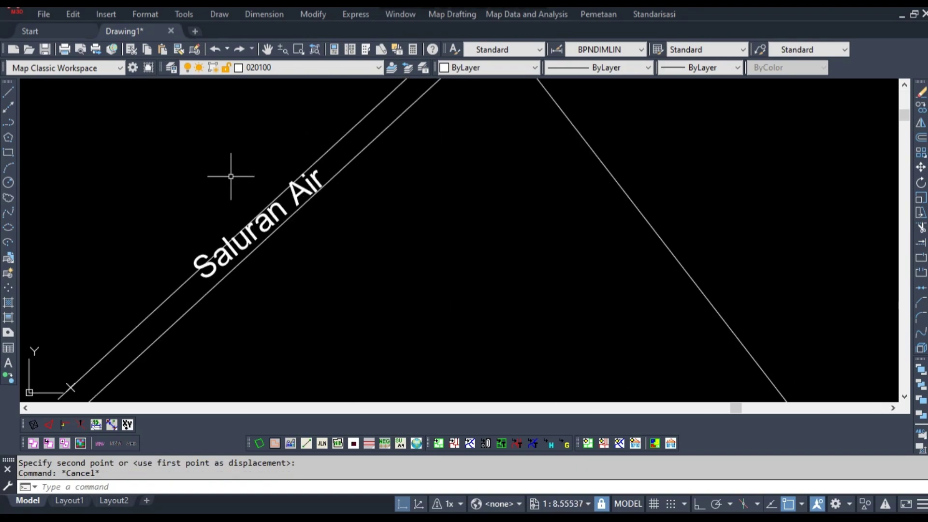
double_click(255, 198)
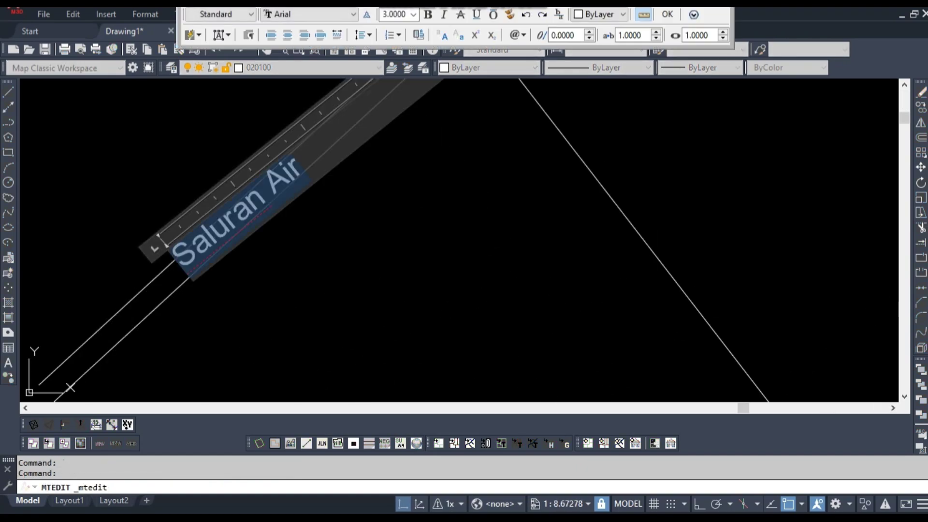
key("Return")
key("Escape")
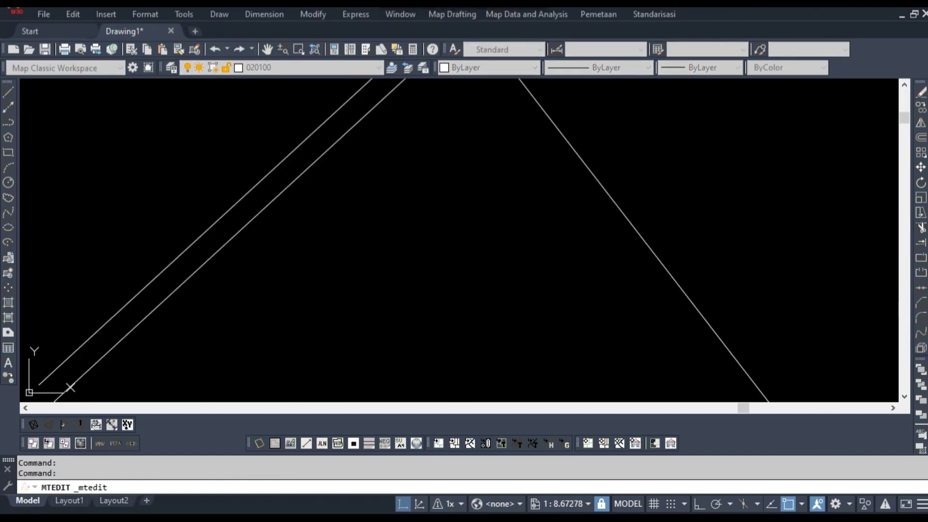
- Move and rotate the Saluran Air label to lie between the double lines
type("m")
key("Return")
left_click(259, 228)
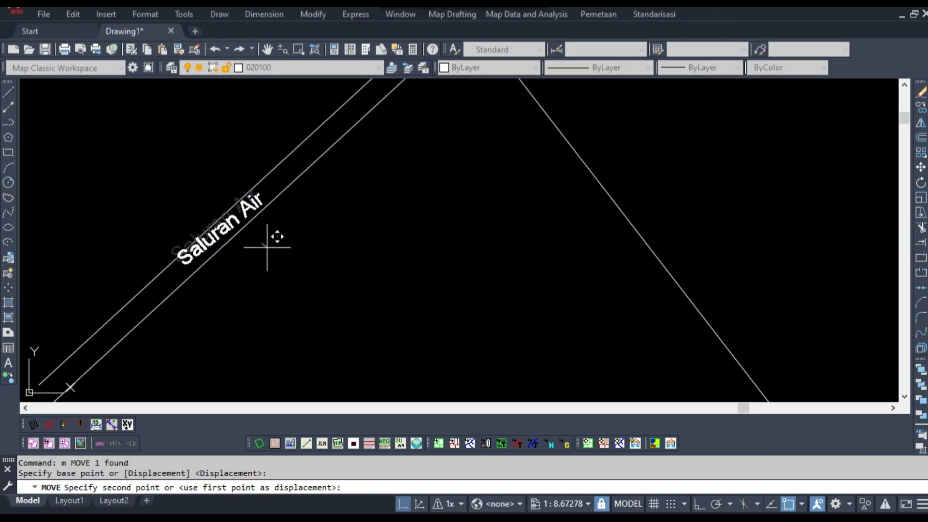
key("Escape")
left_click(235, 223)
type("ro")
key("Return")
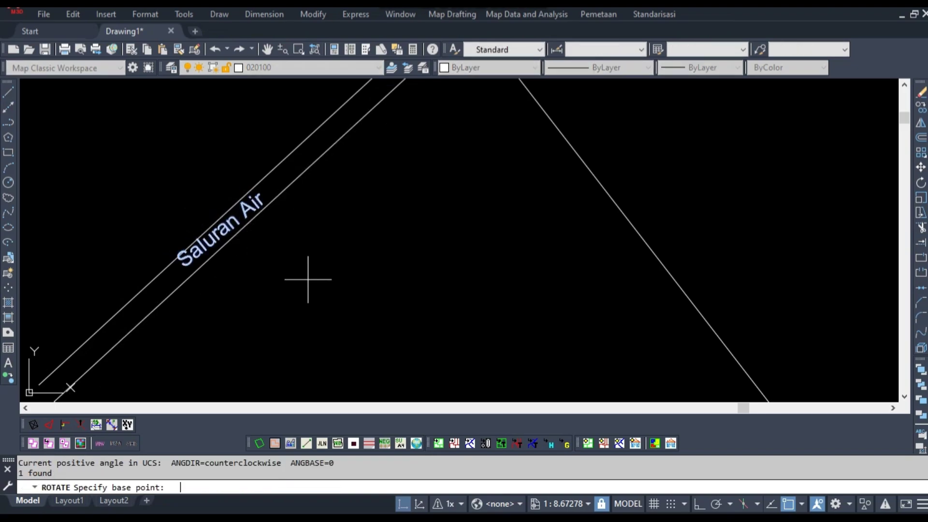
left_click(308, 279)
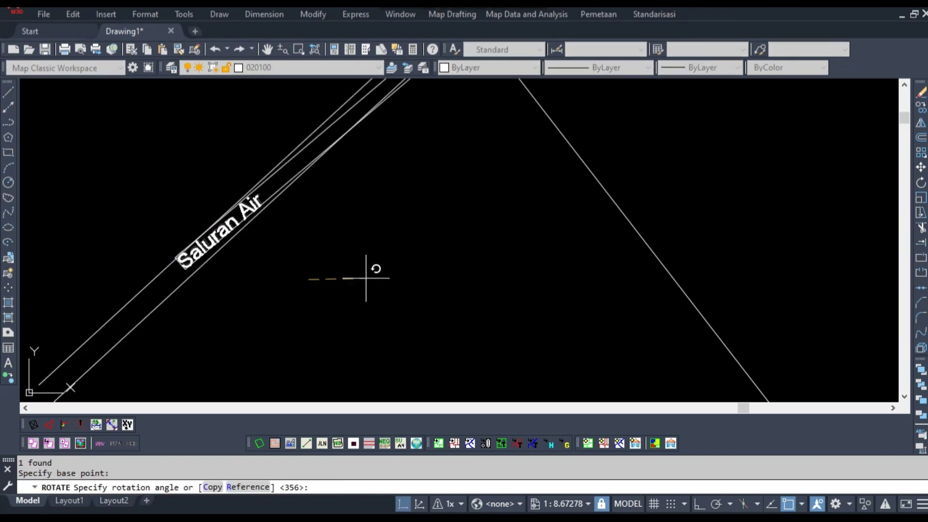
left_click(359, 273)
key("Escape")
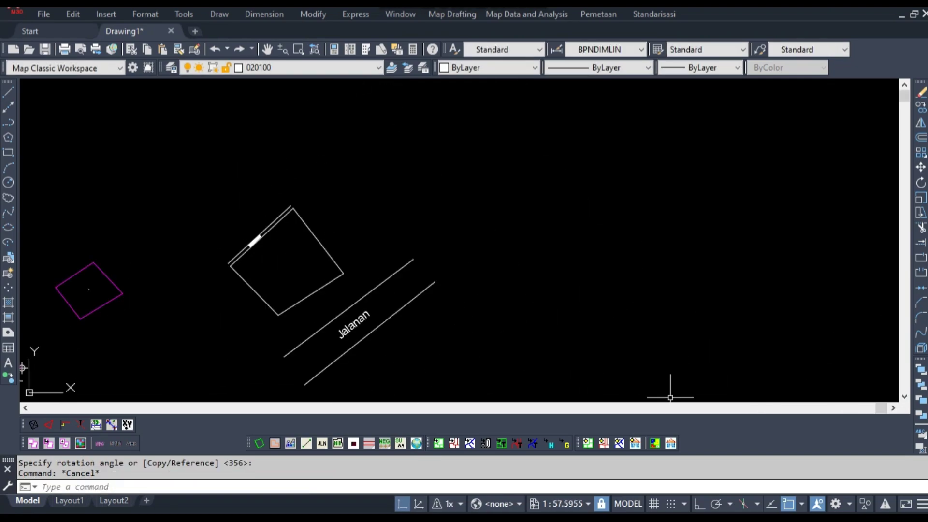
- Insert a small blue wavy map symbol at the parcel's top corner
right_click(733, 428)
mouse_move(776, 383)
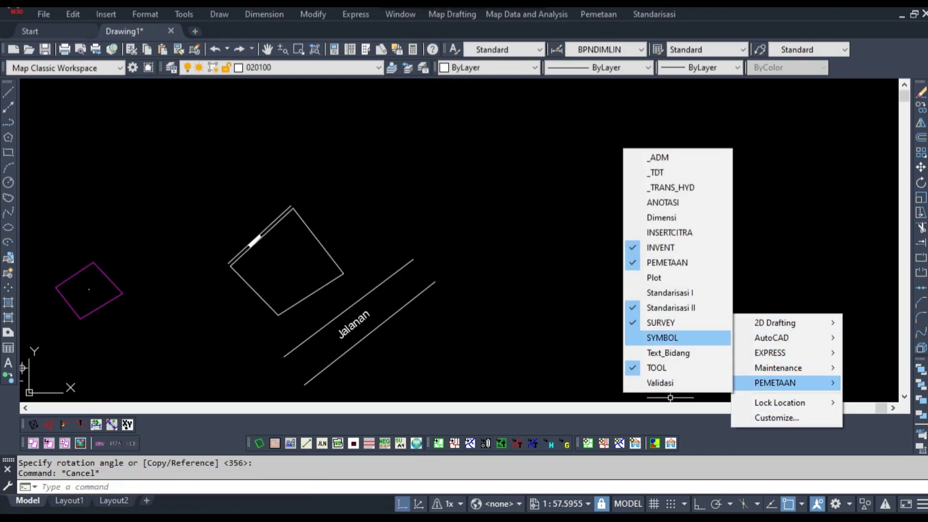
left_click(662, 337)
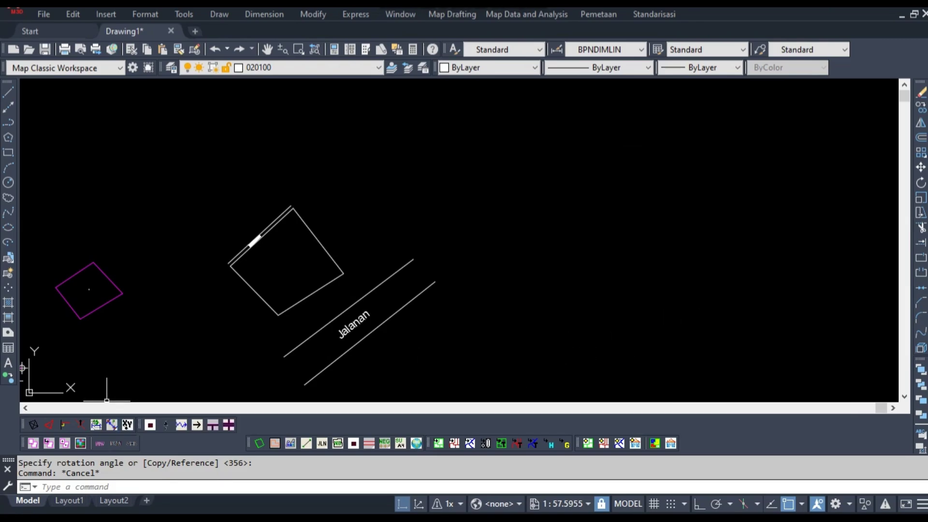
left_click(181, 425)
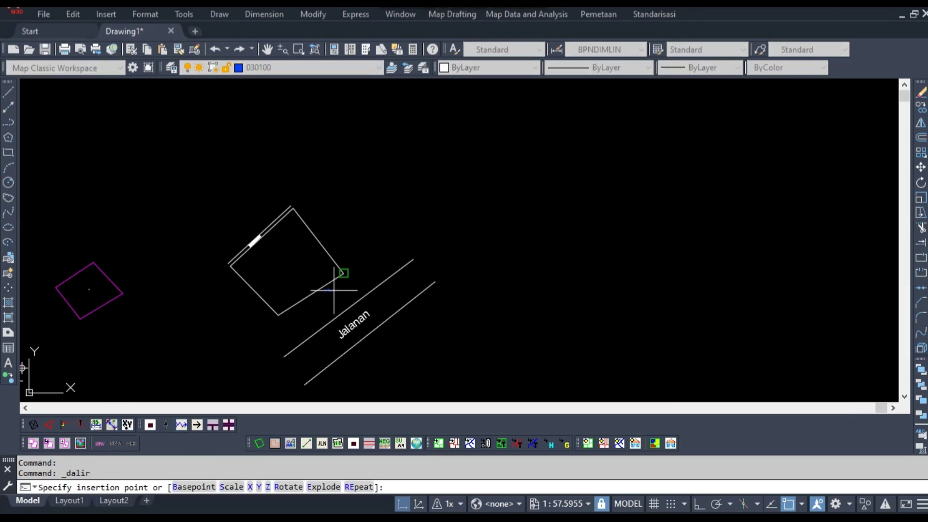
scroll(280, 229, "up", 5)
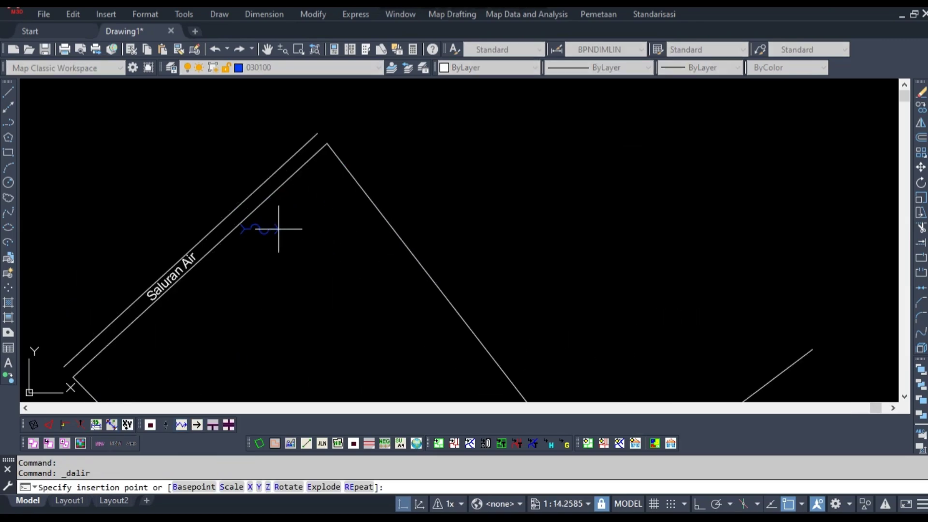
left_click(357, 138)
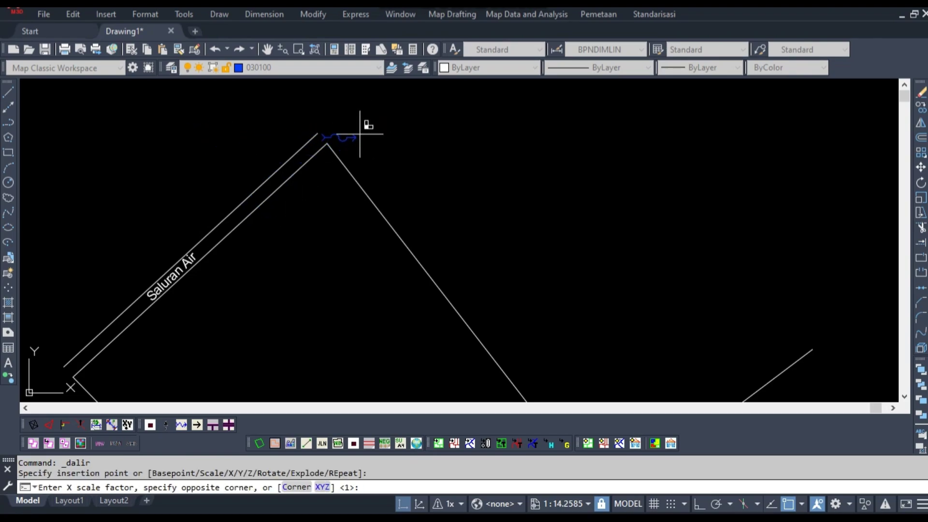
left_click(370, 123)
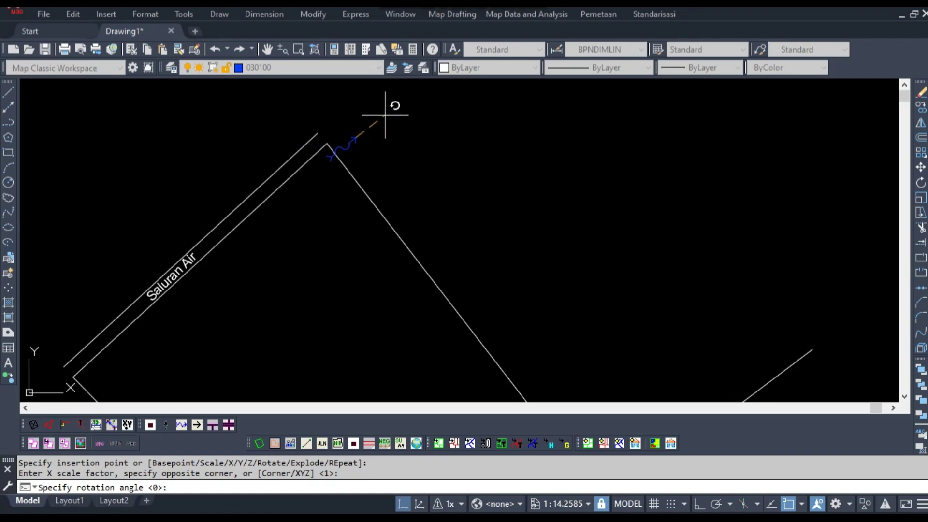
key("Escape")
left_click(369, 143)
- Try moving the symbol, cancelling so it stays at the corner
type("m")
key("Return")
left_click(435, 191)
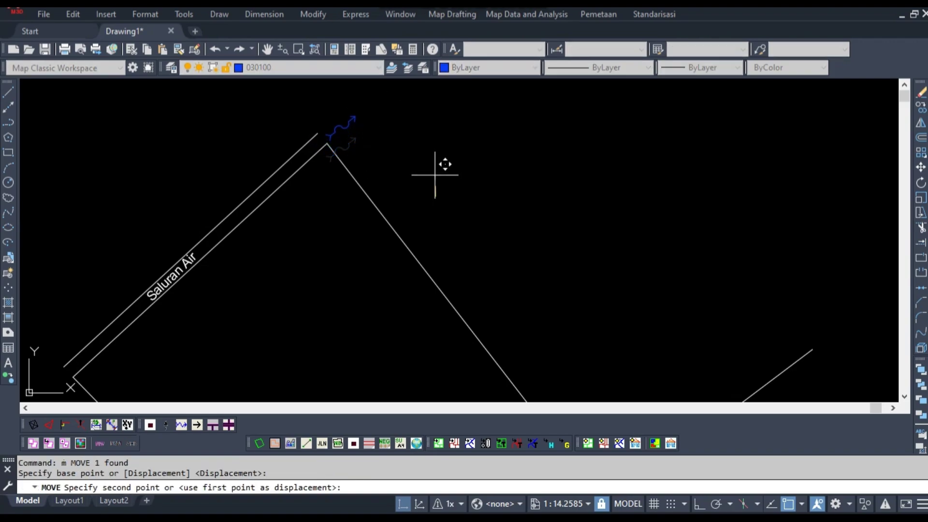
left_click(431, 172)
key("Escape")
mouse_move(245, 254)
middle_mouse_down()
mouse_move(257, 261)
mouse_move(263, 251)
middle_mouse_up()
left_click(357, 129)
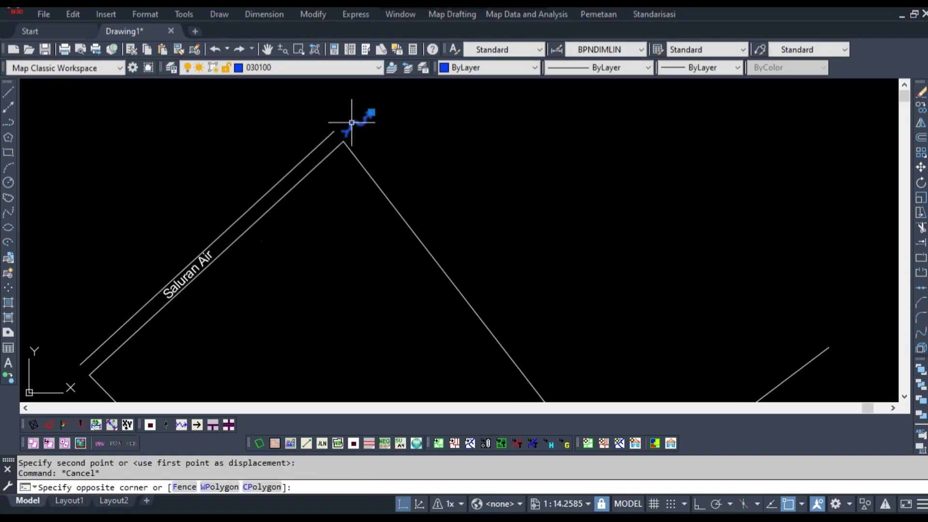
left_click(377, 109)
type("m")
key("Return")
left_click(410, 143)
key("Escape")
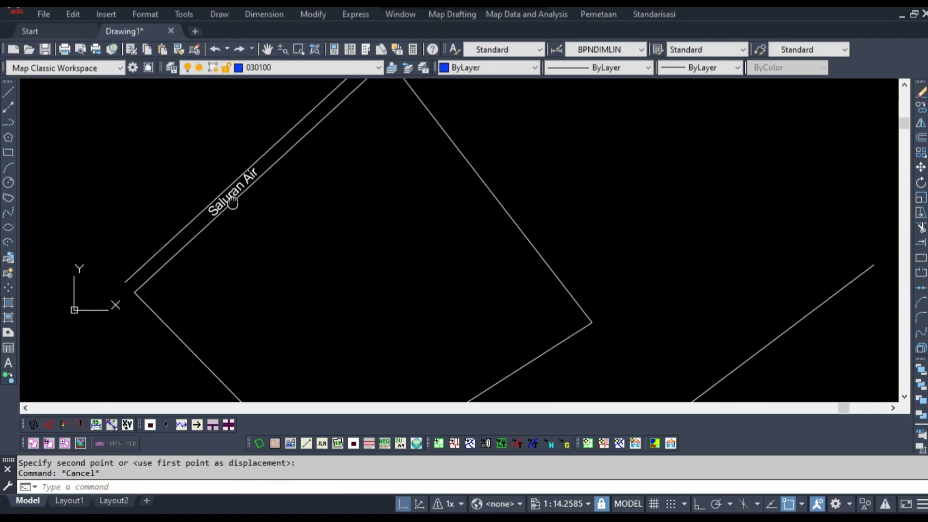
- Pan to bring the whole parcel into view
middle_click_drag(369, 166, 152, 265)
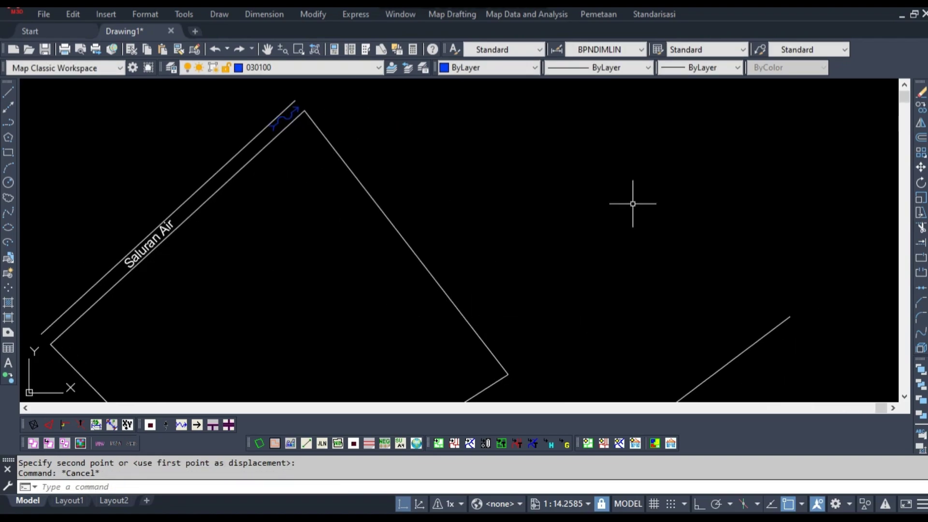
middle_click_drag(382, 390, 356, 272)
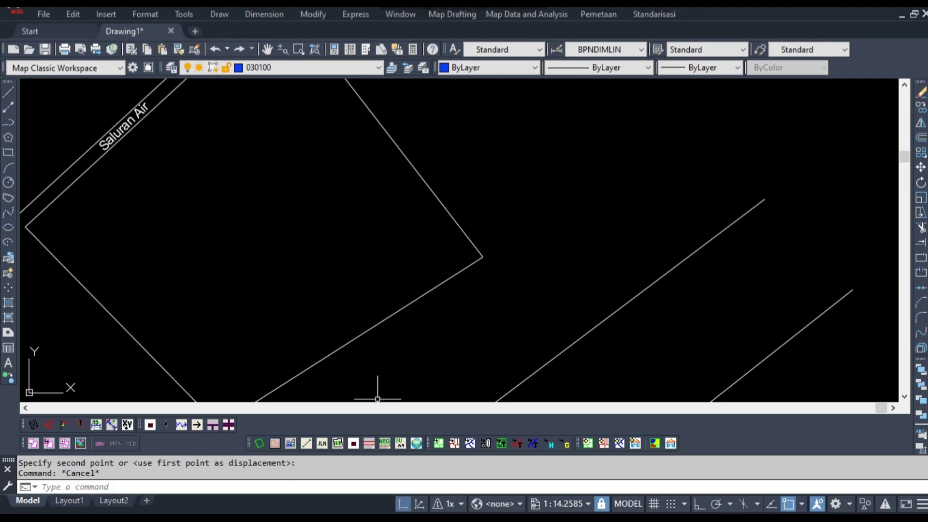
left_click(274, 443)
- Draw a closed four-corner diamond polyline inside the parcel as the building outline
key("Escape")
scroll(414, 292, "down", 5)
scroll(426, 286, "up", 5)
type("pl")
key("Return")
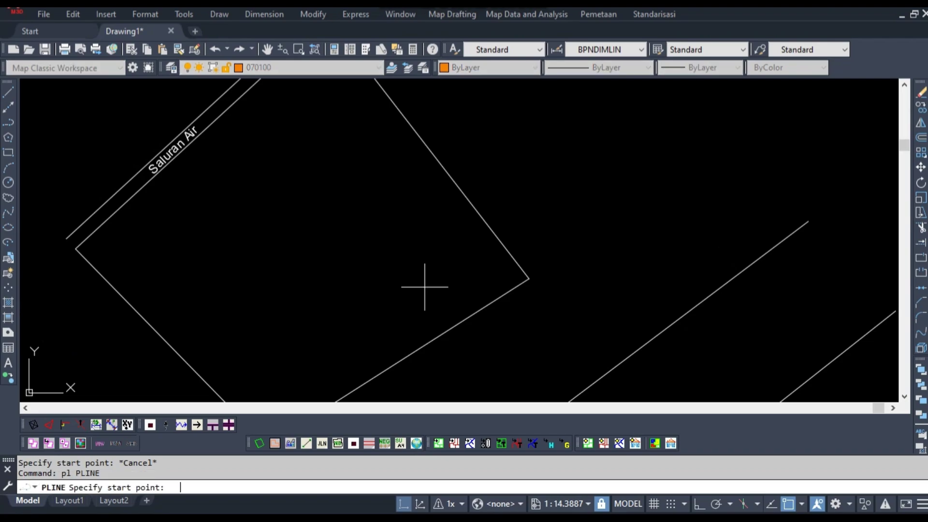
middle_click_drag(314, 259, 383, 261)
left_click(230, 254)
left_click(398, 102)
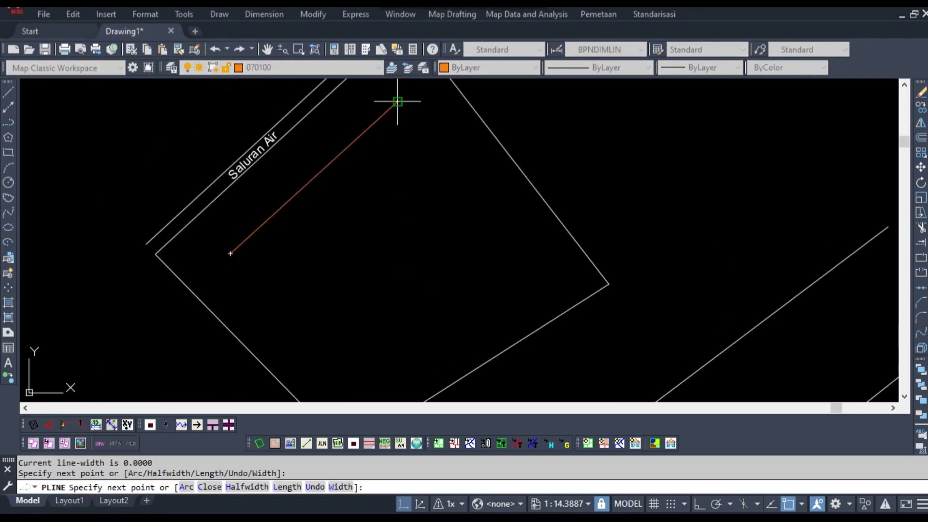
left_click(519, 252)
left_click(388, 371)
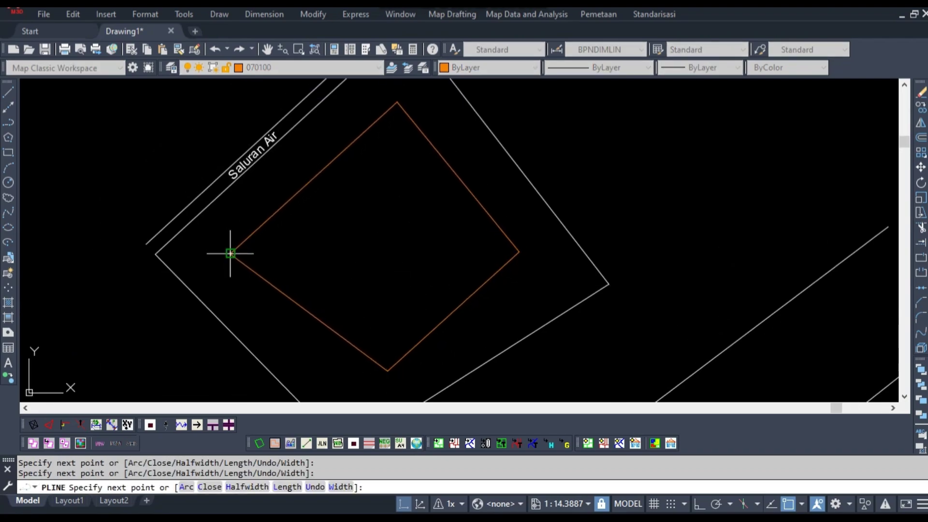
left_click(230, 253)
key("Escape")
- Select the diamond outline to check it sits on layer 070100
scroll(356, 270, "down", 4)
scroll(423, 292, "up", 6)
left_click(488, 315)
left_click(353, 290)
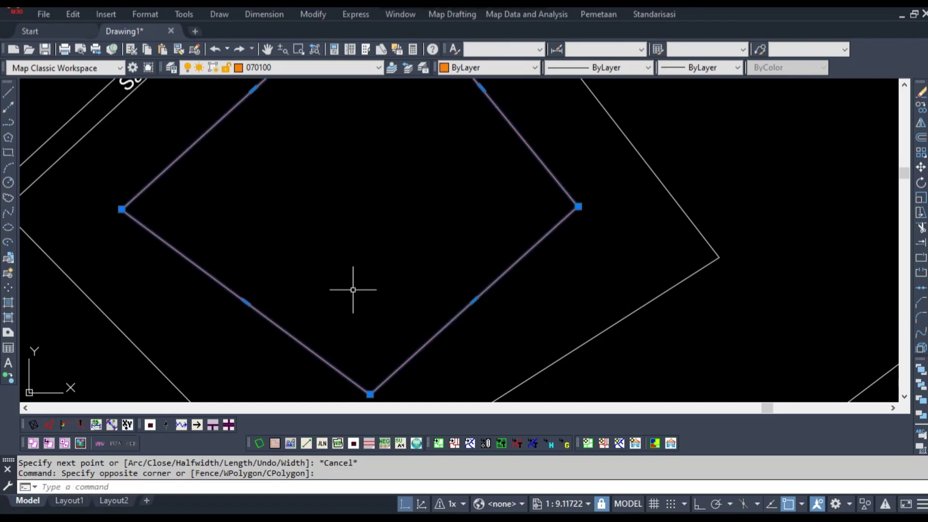
scroll(353, 290, "down", 4)
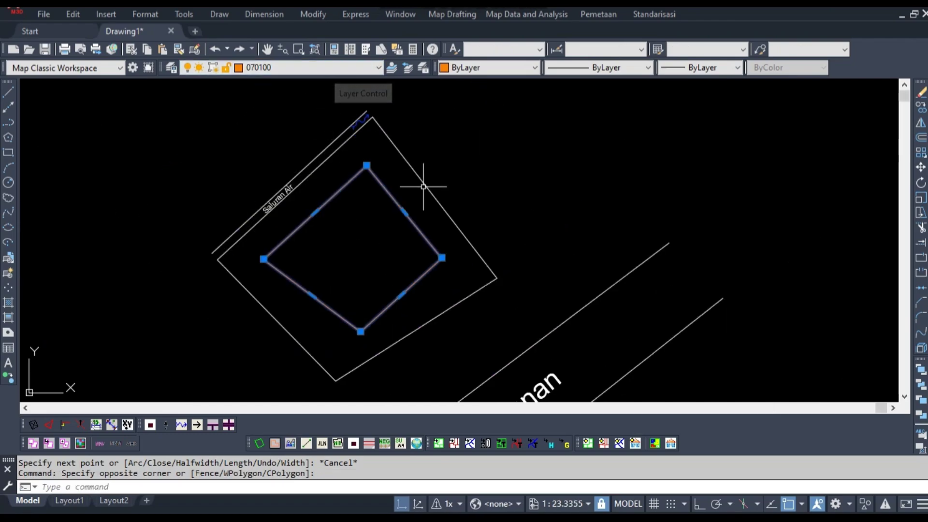
key("Escape")
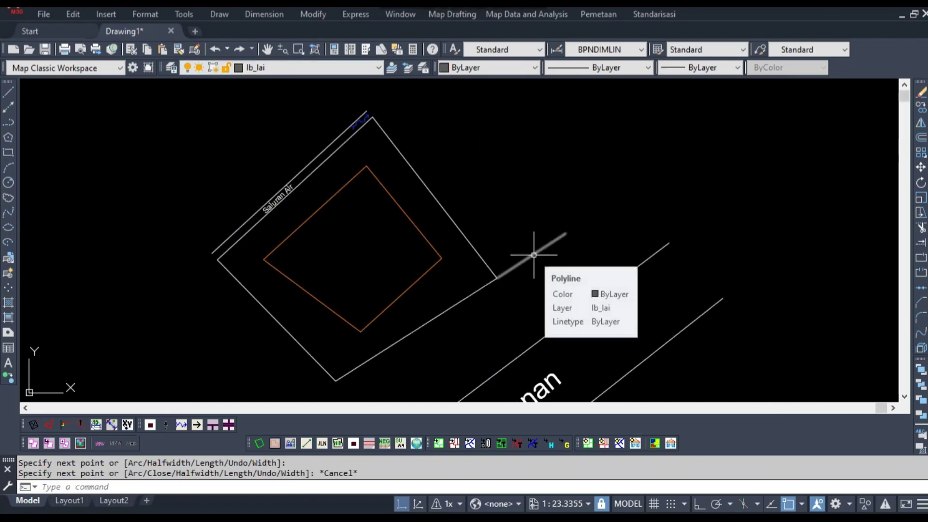
- Stretch the short lb_lai line off the parcel's right corner further outward
left_click(559, 250)
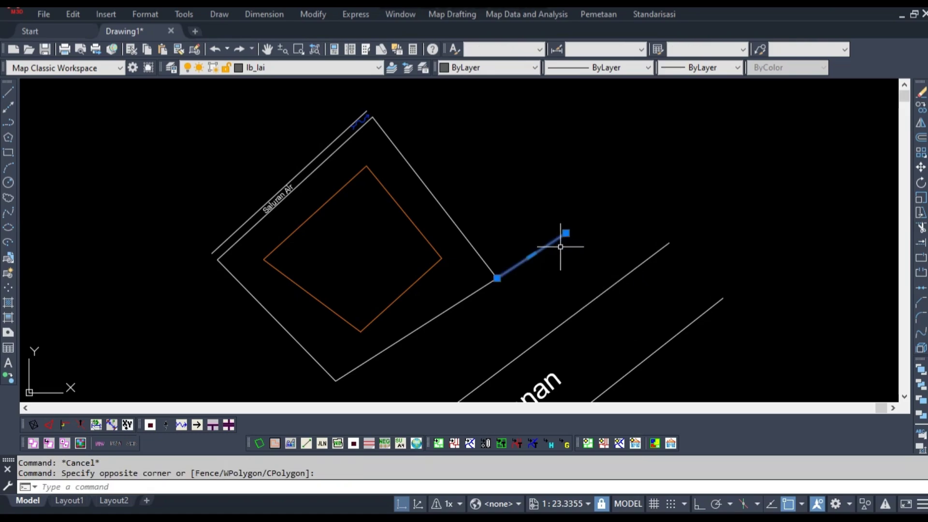
left_click(570, 233)
left_click(586, 213)
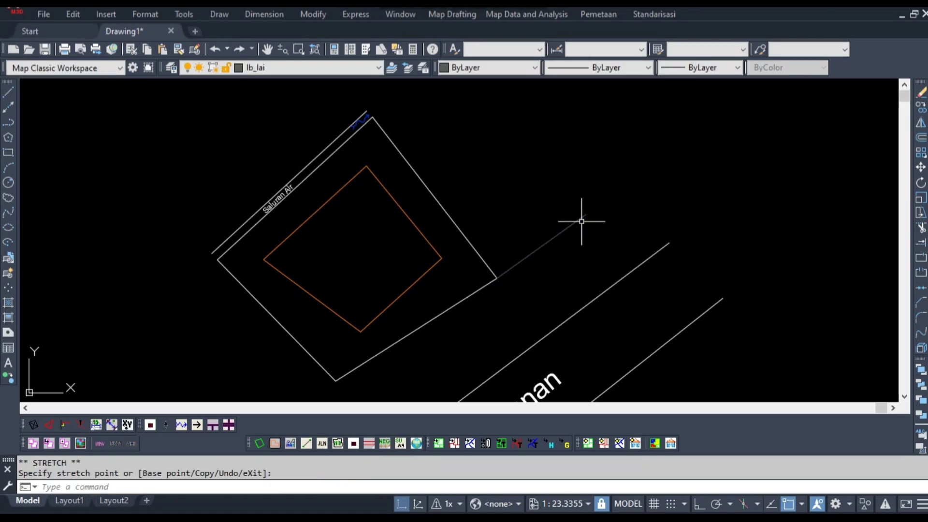
key("Escape")
left_click(582, 245)
left_click(556, 212)
key("Escape")
middle_click_drag(480, 304, 568, 226)
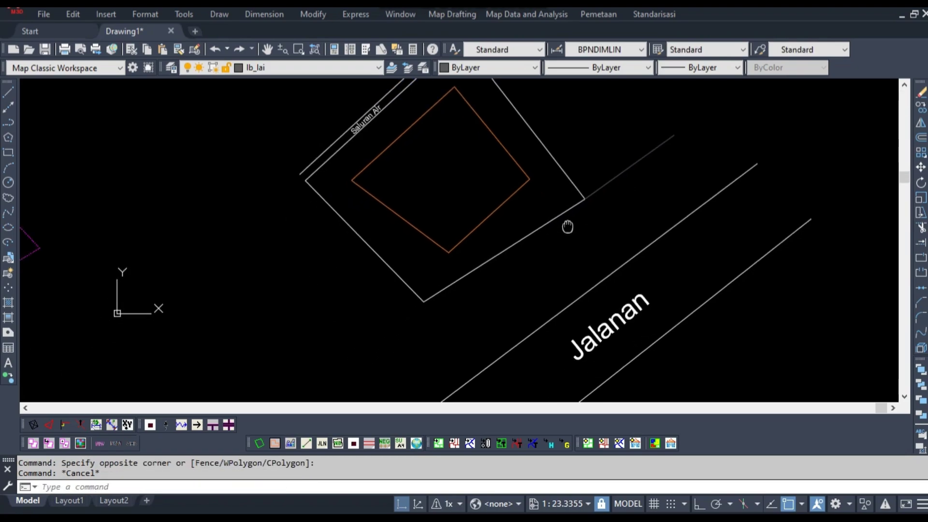
type("PL")
key("Return")
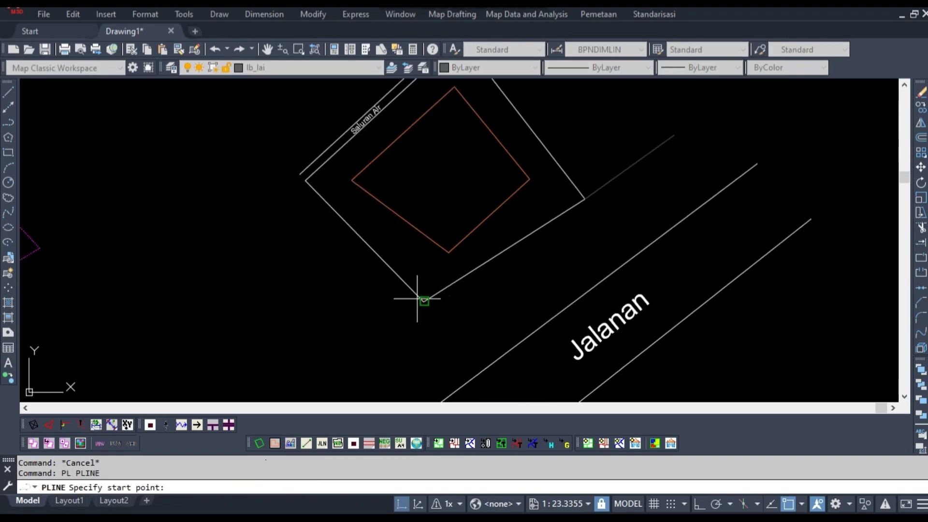
- Draw a thin polyline running down-left from the parcel's lower corner
left_click(424, 301)
left_click(350, 352)
middle_click_drag(350, 352, 410, 384)
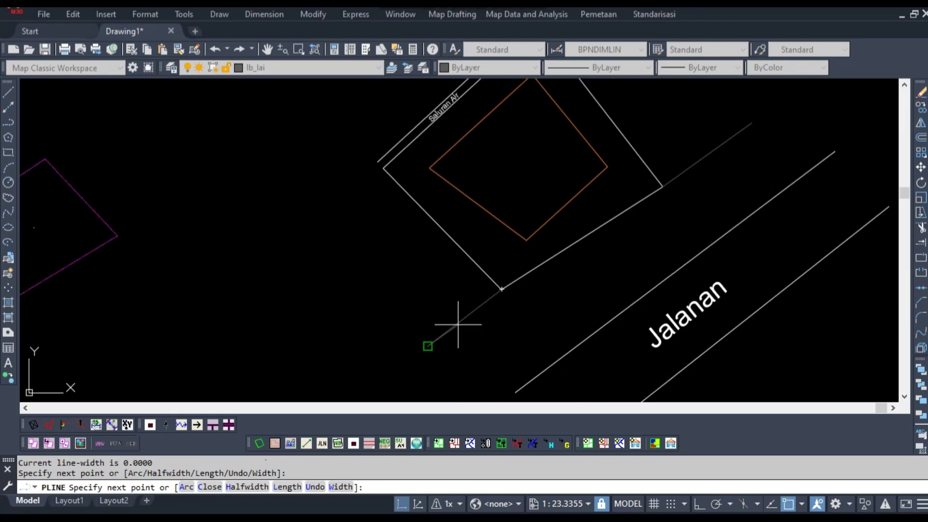
key("Escape")
- Draw a thin line running up-left from the parcel's left corner
type("l")
key("Return")
left_click(369, 214)
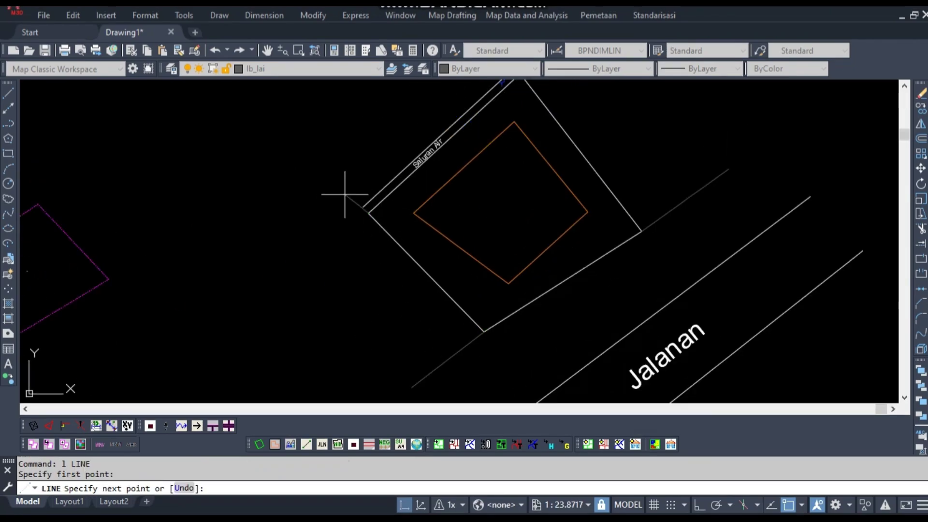
middle_click_drag(277, 123, 415, 263)
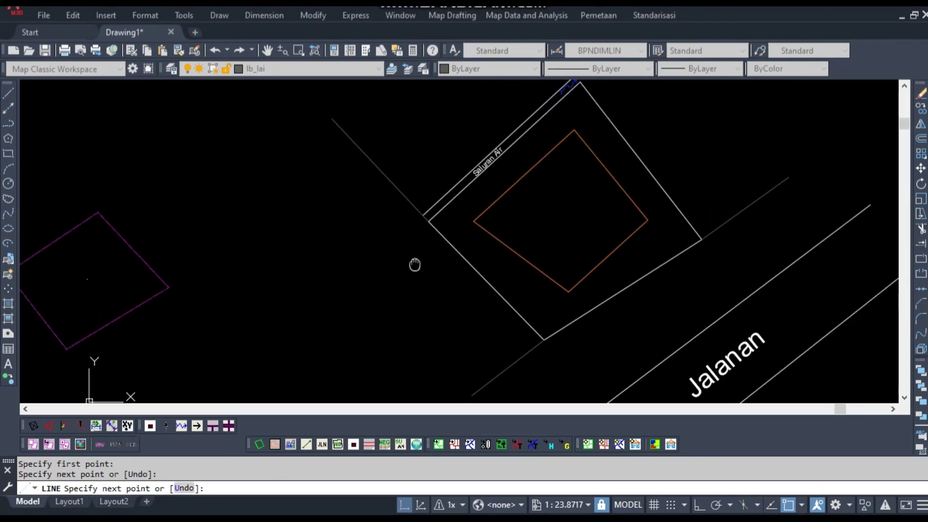
scroll(420, 247, "down", 2)
key("Escape")
scroll(407, 241, "up", 4)
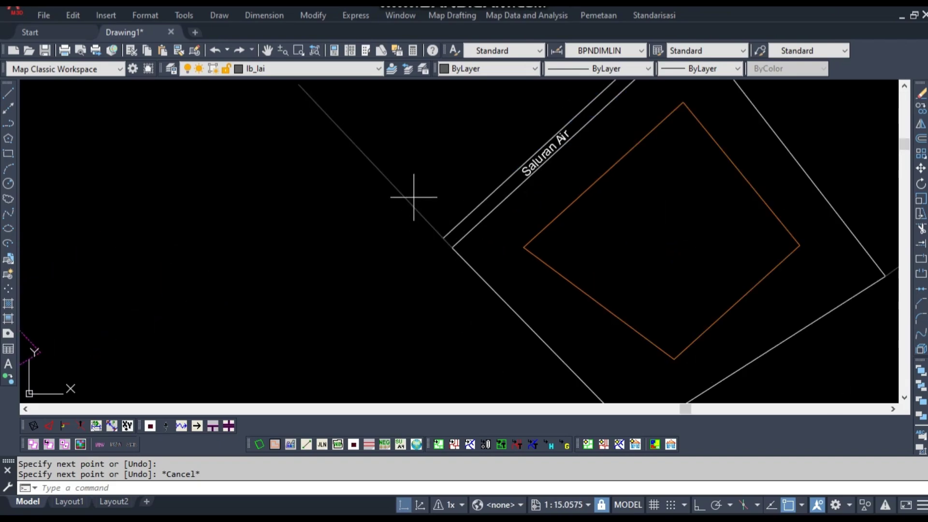
left_click(393, 190)
key("Escape")
scroll(416, 232, "down", 2)
- Create a multiline text label reading stpn to the left of the parcel
type("mt")
key("Return")
left_click(358, 311)
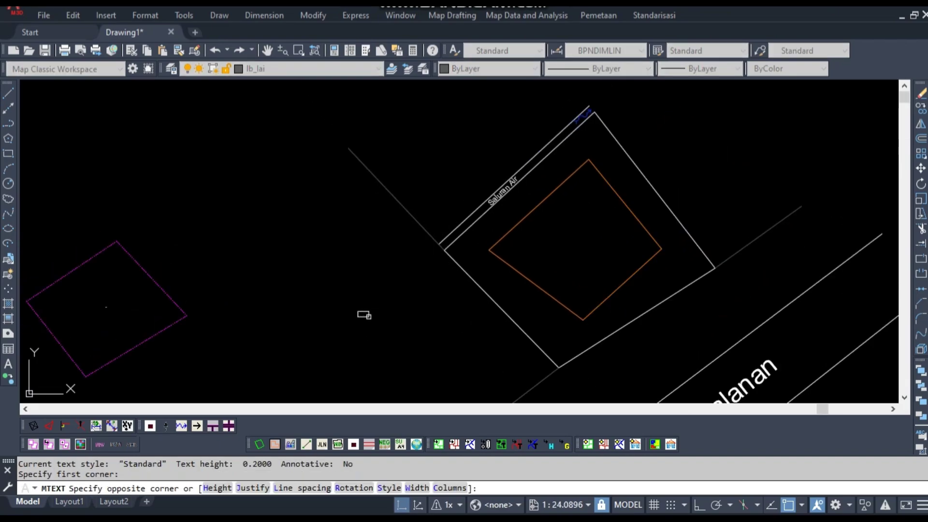
left_click(421, 344)
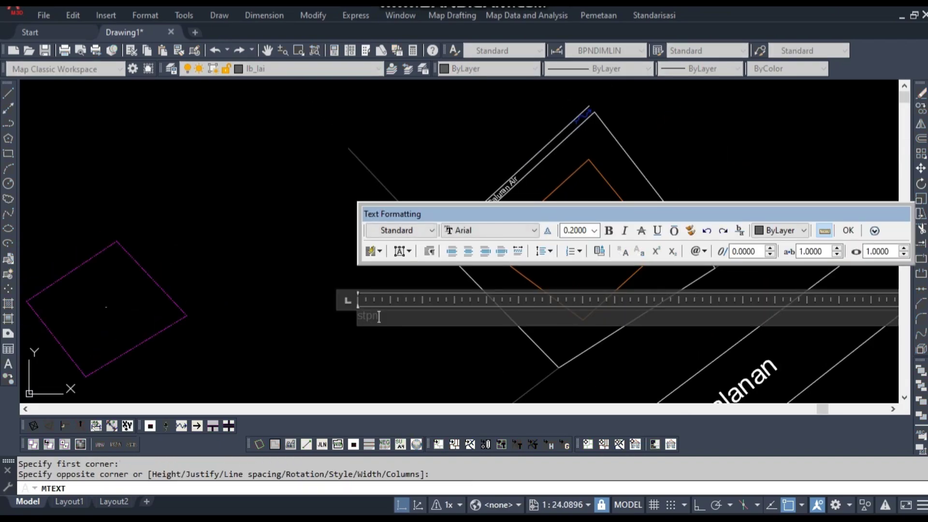
key("Escape")
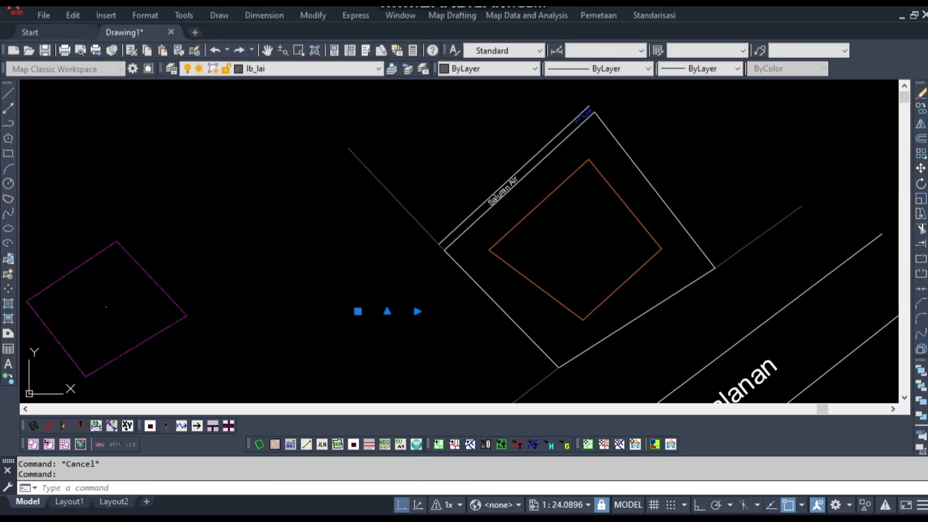
- Change the stpn label's text height to 6
double_click(357, 317)
type("6")
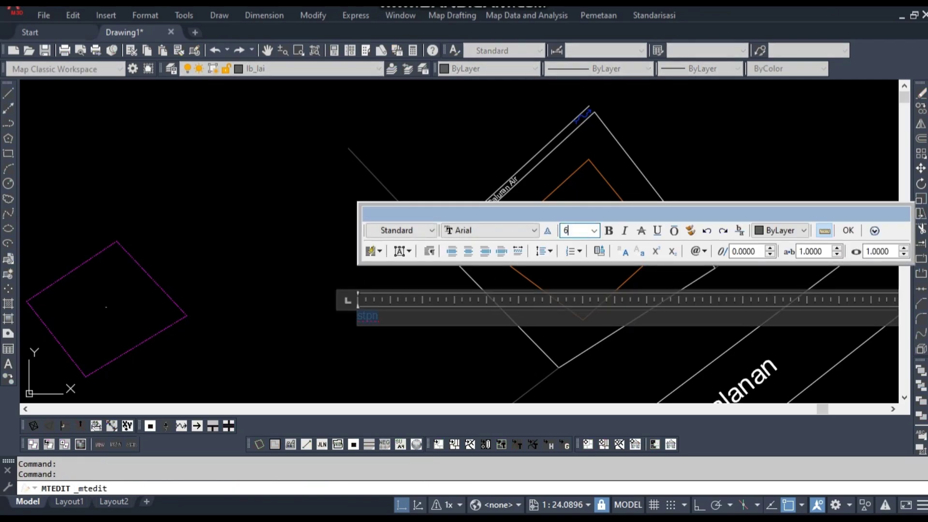
key("Return")
left_click(418, 283)
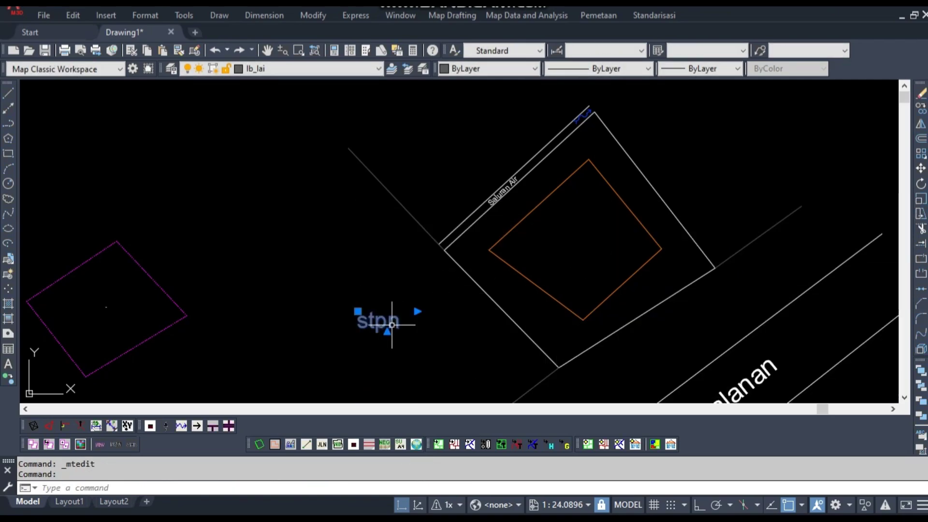
key("Escape")
scroll(396, 324, "down", 2)
scroll(396, 324, "up", 1)
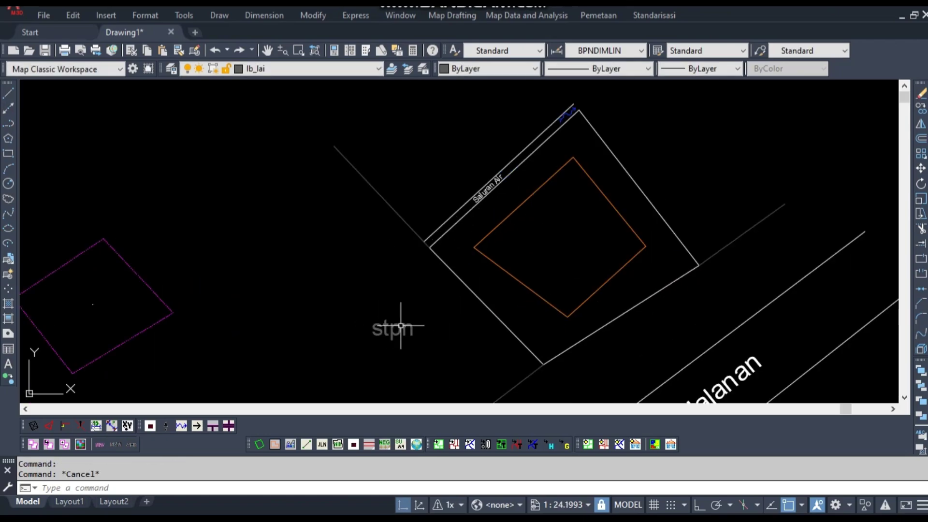
scroll(401, 326, "down", 1)
scroll(401, 326, "up", 4)
scroll(404, 317, "up", 2)
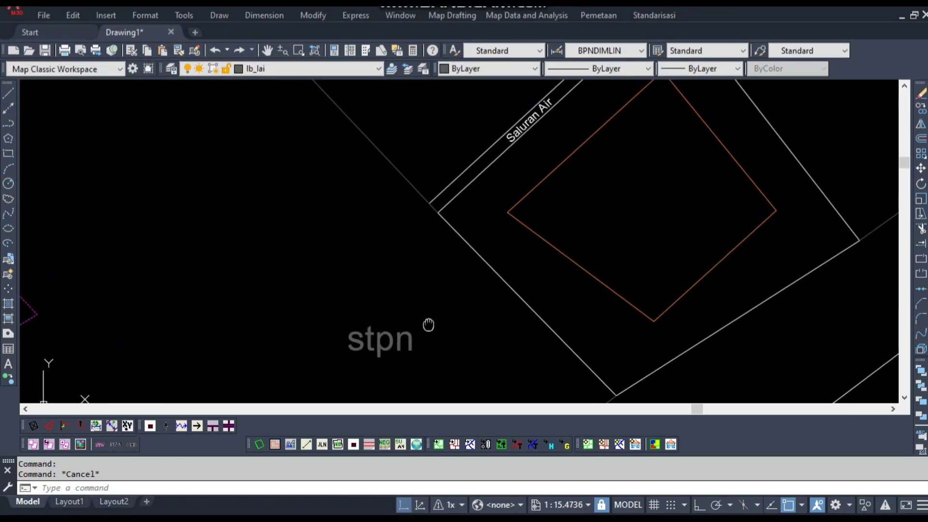
scroll(413, 290, "down", 2)
middle_click_drag(354, 232, 308, 226)
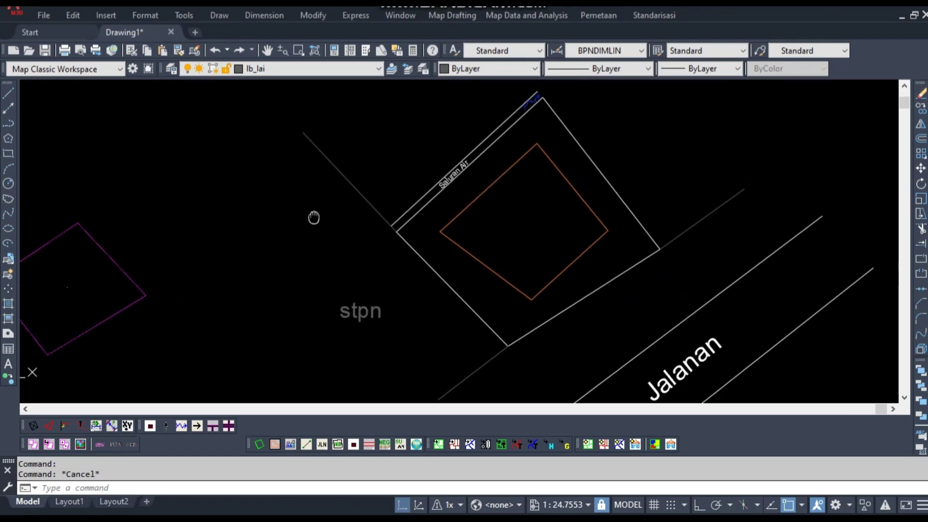
scroll(308, 226, "down", 2)
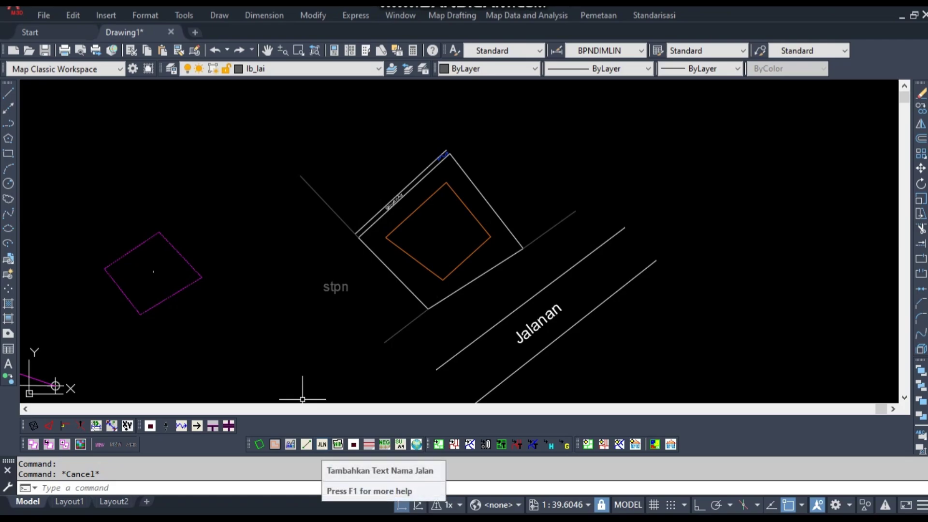
- Place the script jalanan road label at the default text height
left_click(322, 444)
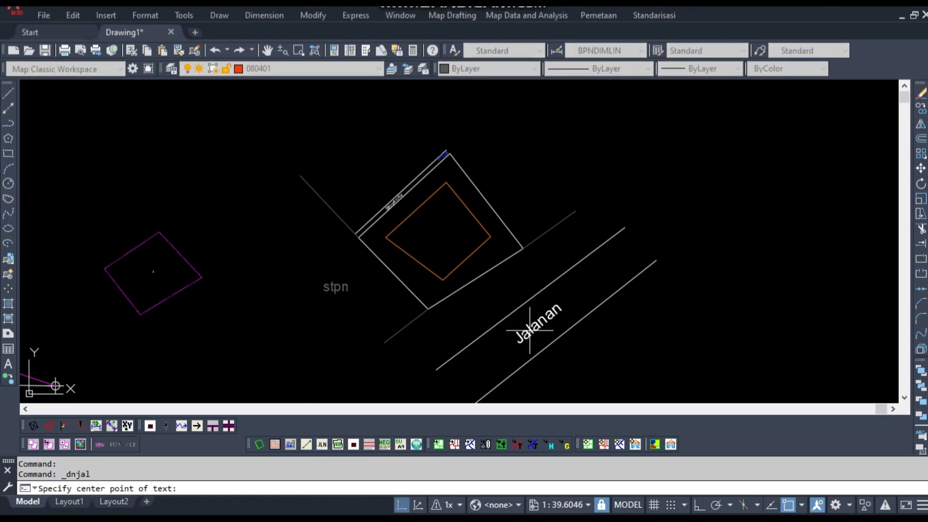
scroll(465, 300, "up", 3)
scroll(478, 288, "up", 3)
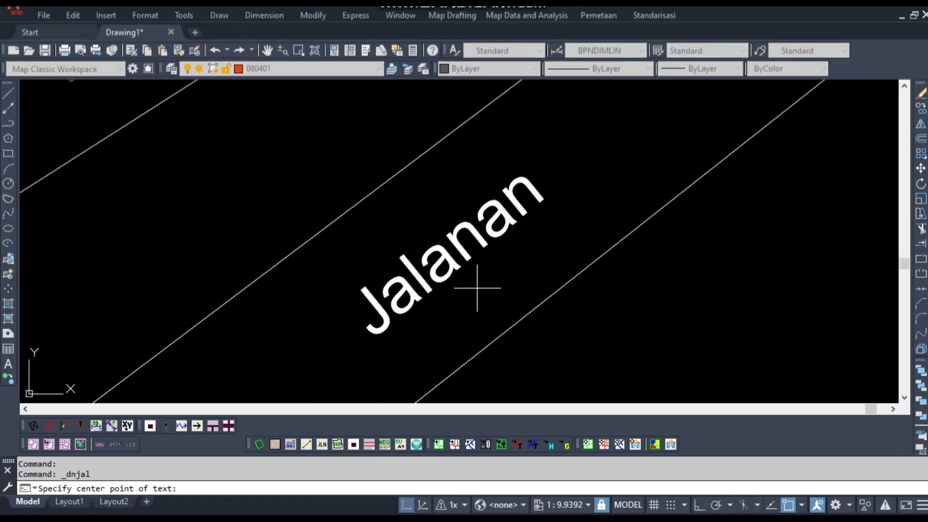
left_click(658, 296)
key("Return")
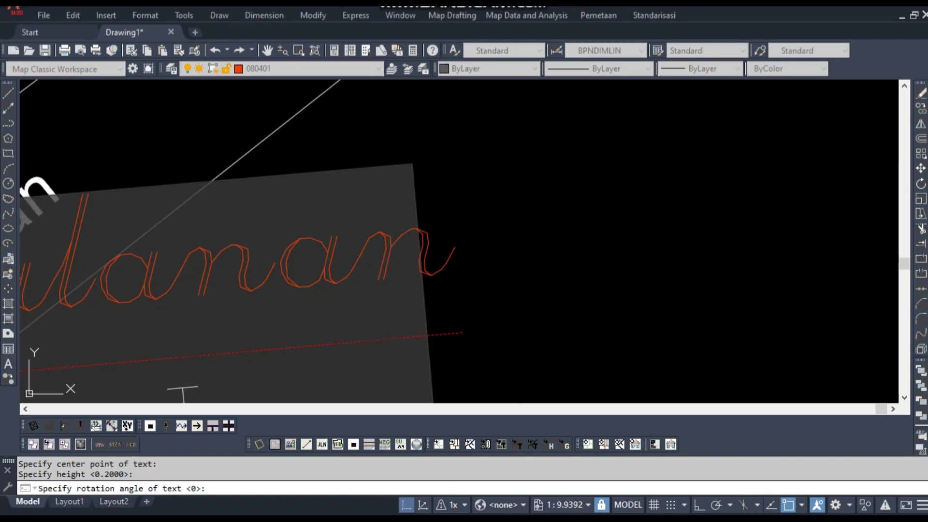
left_click(311, 239)
key("Escape")
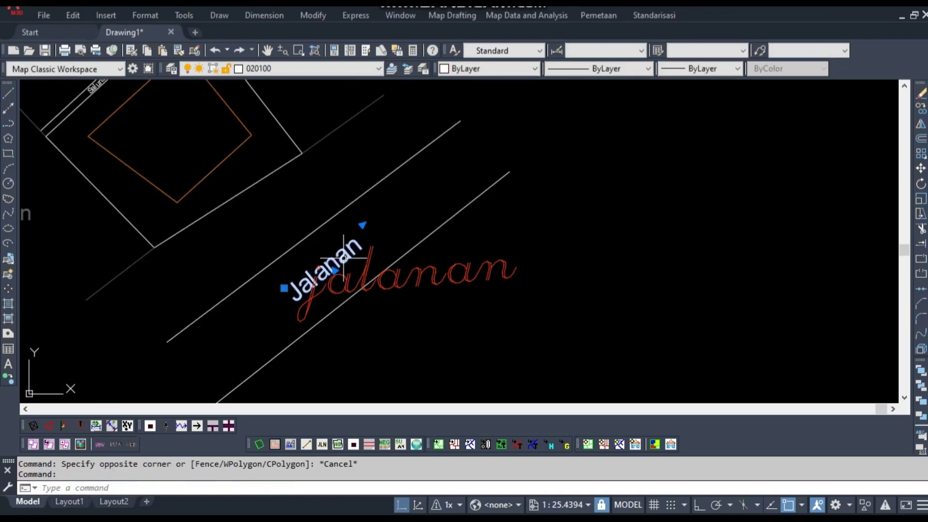
- Rotate the jalanan label to follow the road's angle
left_click(344, 258)
type("ro")
key("Return")
left_click(441, 333)
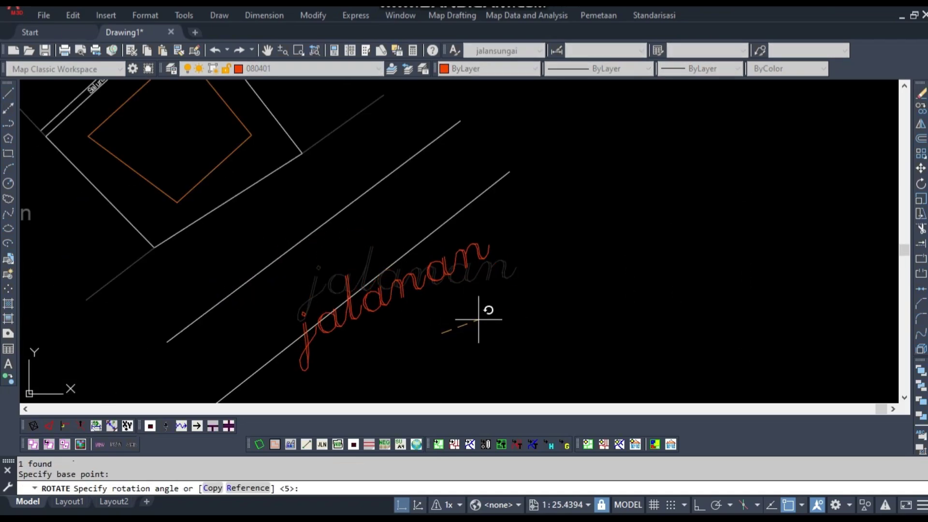
left_click(541, 261)
key("Escape")
- Move the jalanan label down between the road lines
left_click_drag(435, 305, 460, 311)
type("m")
key("Return")
left_click(476, 325)
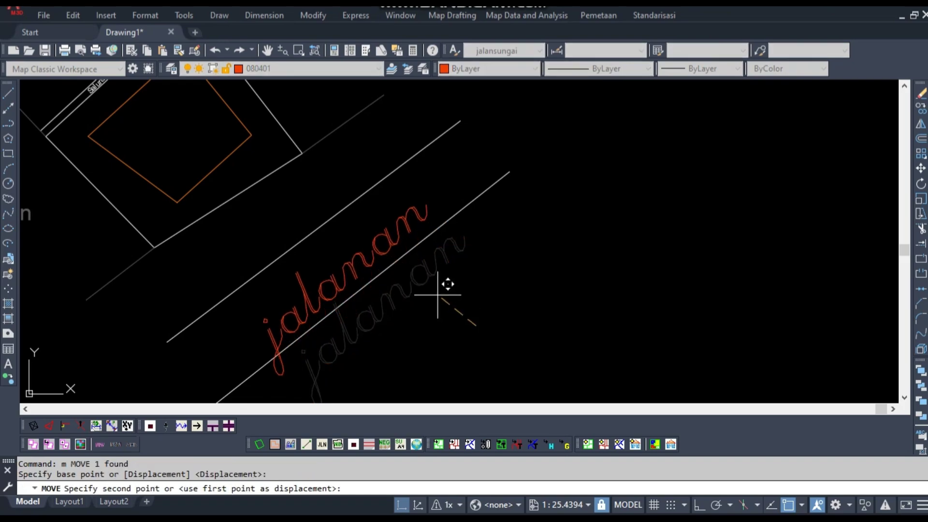
left_click(275, 349)
key("Escape")
key("Escape")
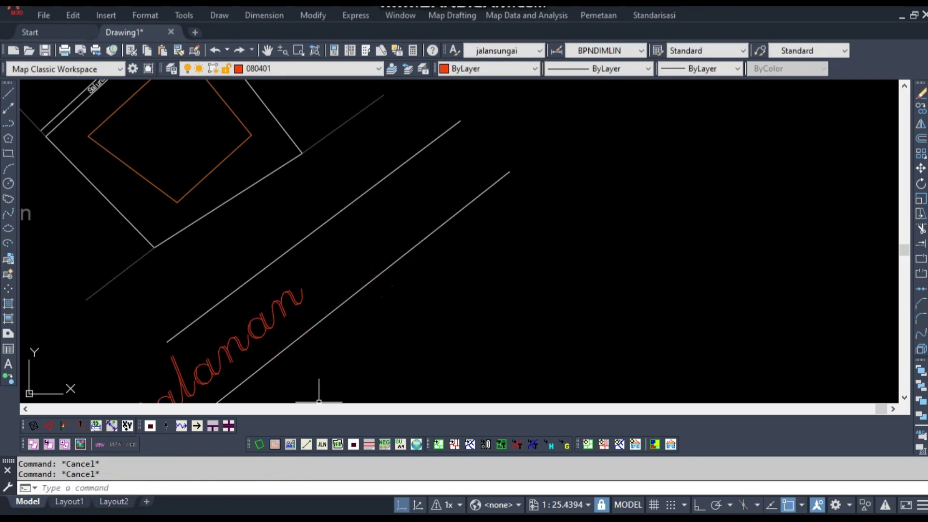
- Reposition the jalanan label so it is centred between the road edges
left_click(251, 312)
type("m")
key("Return")
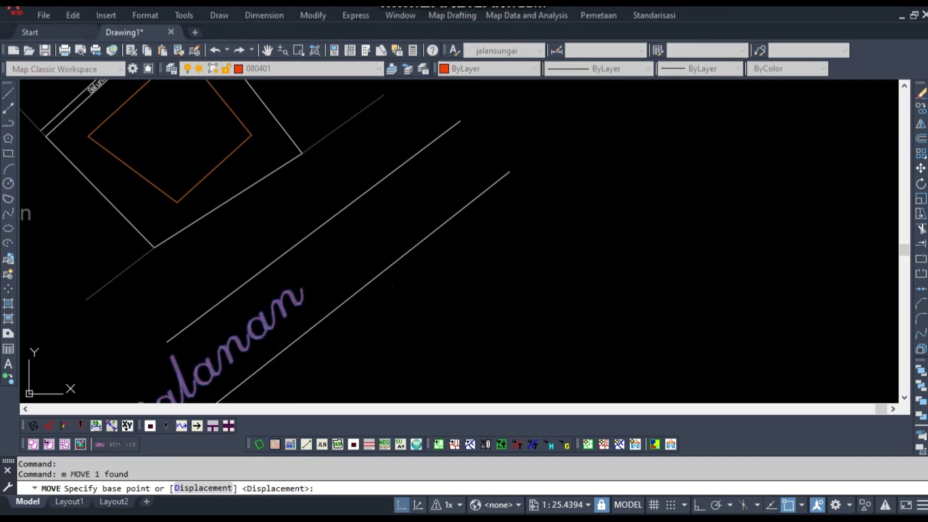
left_click(416, 371)
left_click(511, 289)
key("Escape")
- Reselect the jalanan label to check its final position
left_click(345, 238)
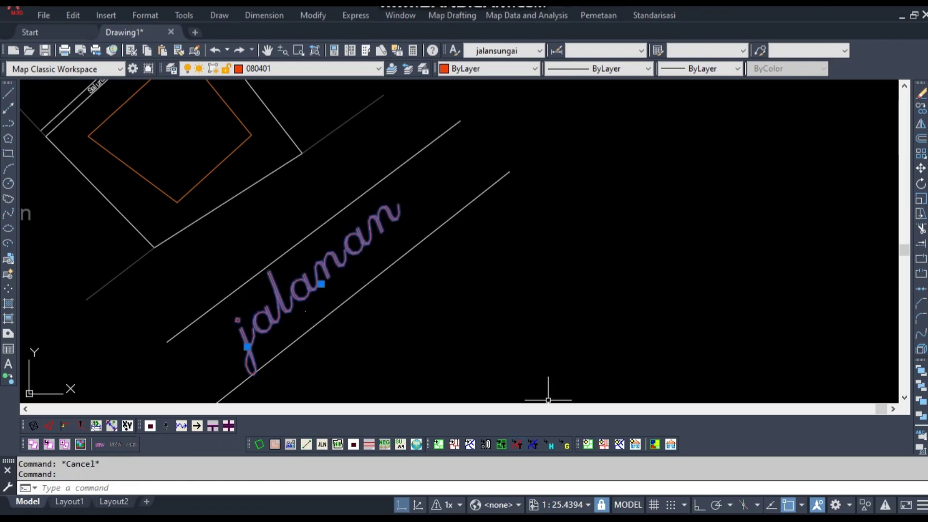
key("Escape")
left_click(348, 252)
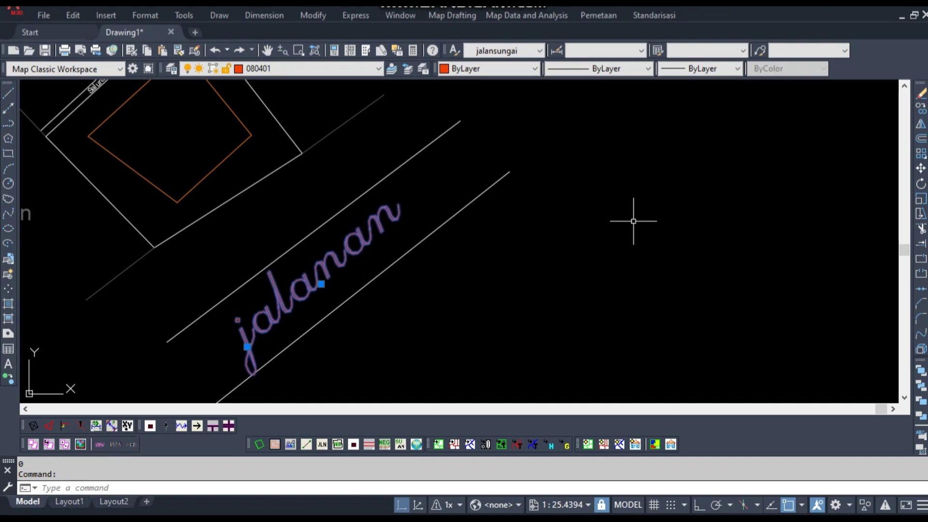
key("Escape")
left_click(357, 241)
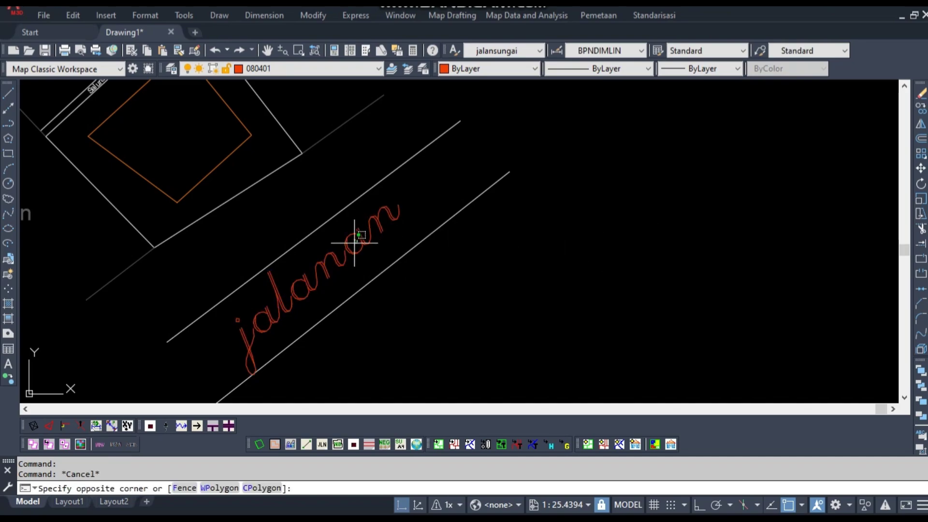
key("Escape")
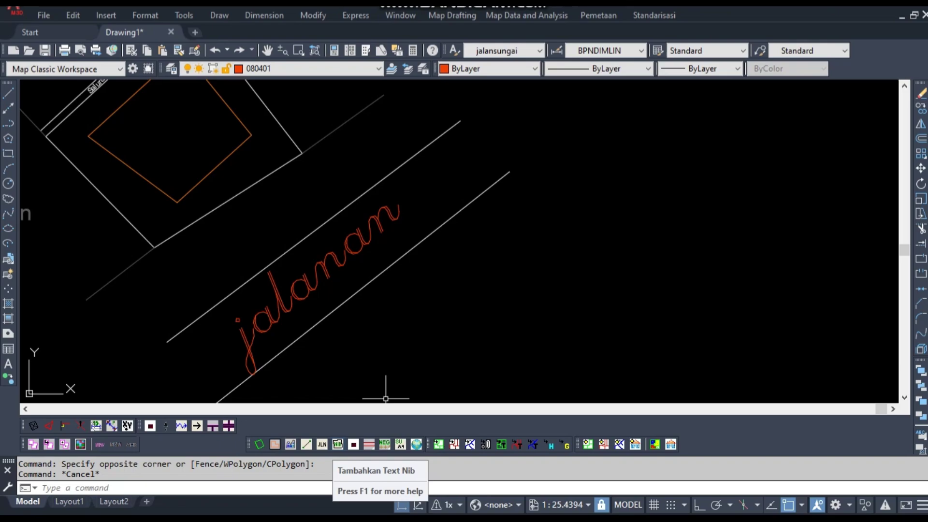
- Place the number 00001 inside the diamond building outline
left_click(337, 445)
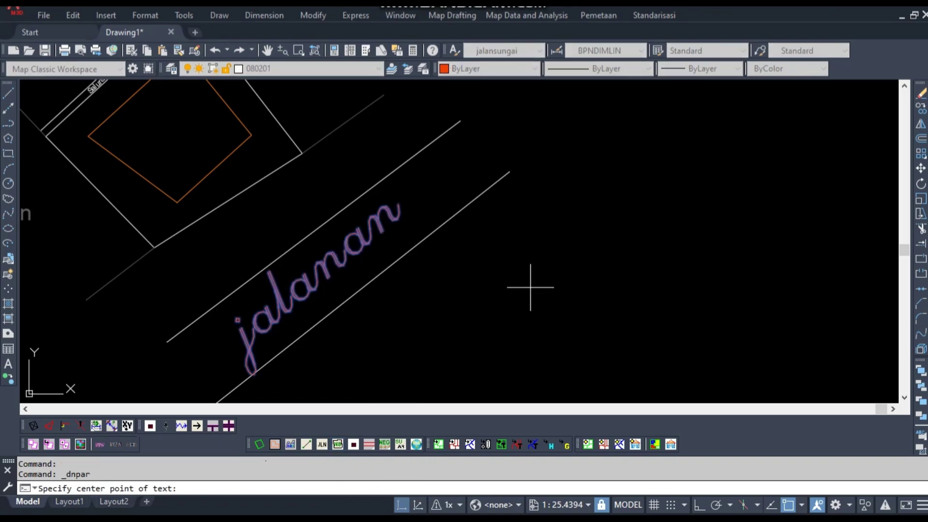
left_click(313, 231)
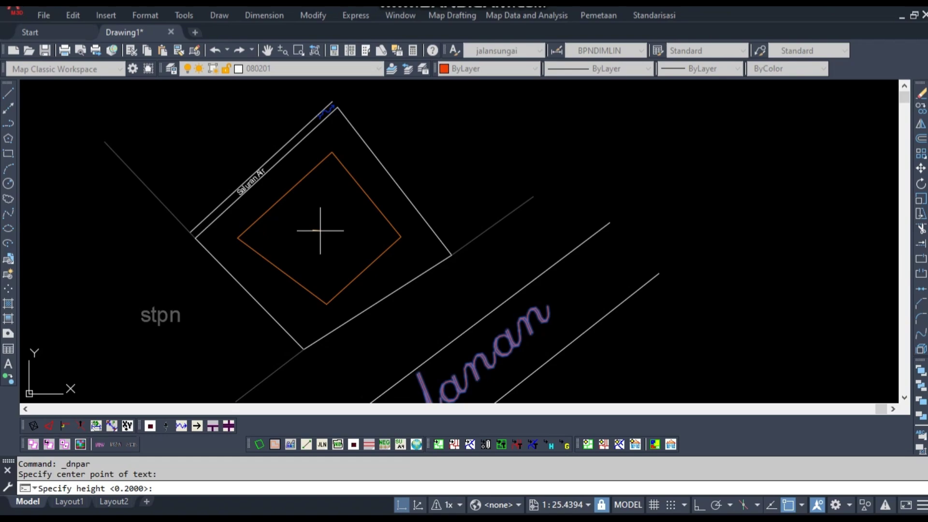
key("Return")
key("Return")
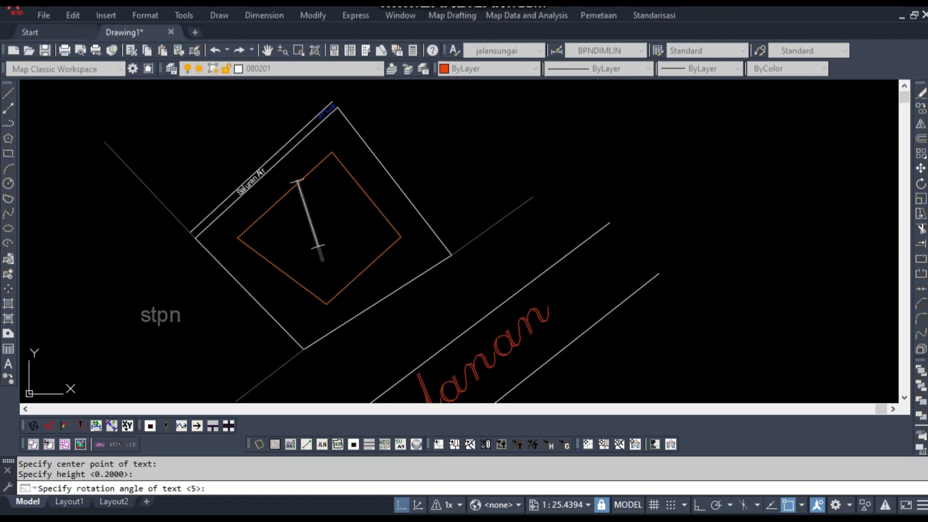
type("00001")
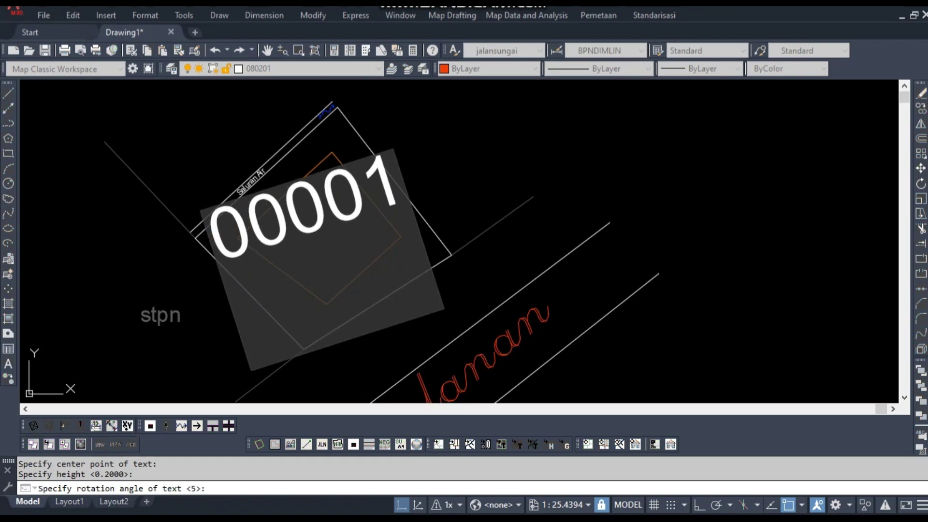
key("Return")
key("Return")
left_click(321, 208)
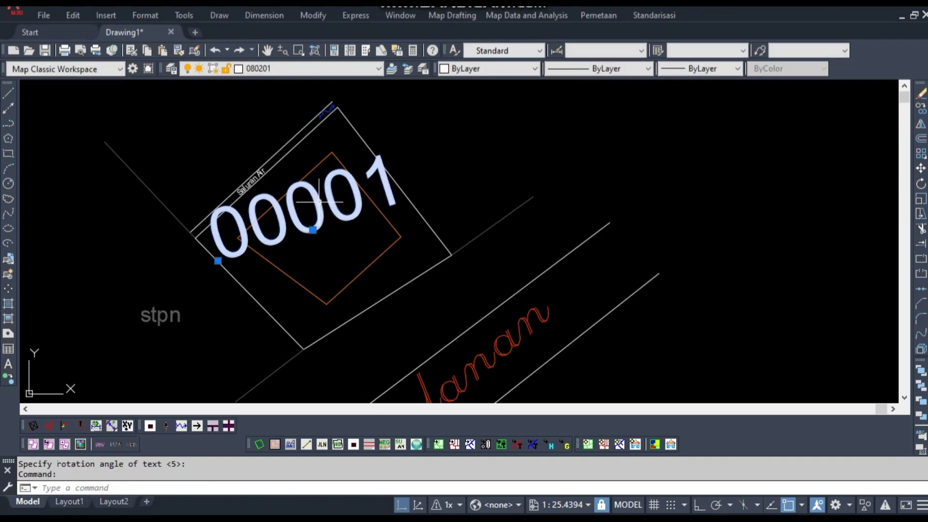
key("Escape")
- Set the 00001 label's text height to 7 in Properties
type("p")
key("Return")
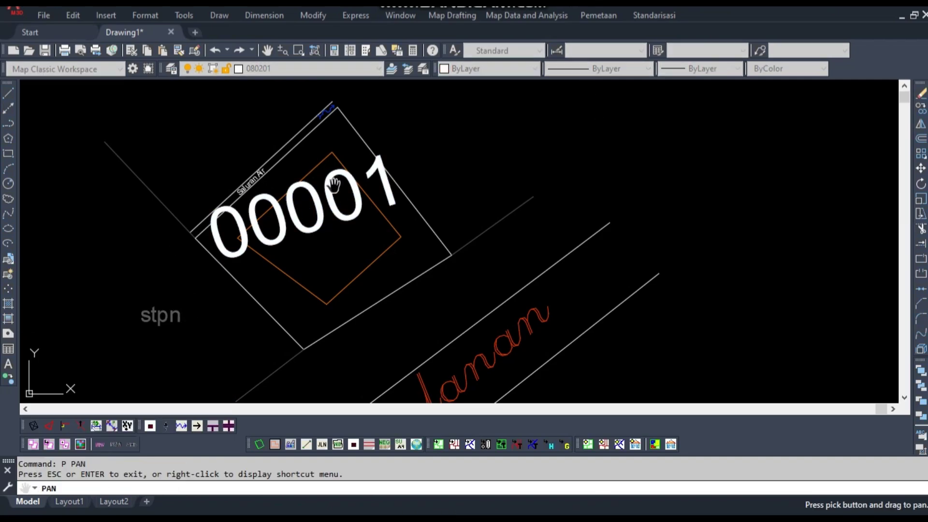
key("Escape")
left_click(350, 209)
left_click(326, 221)
type("r")
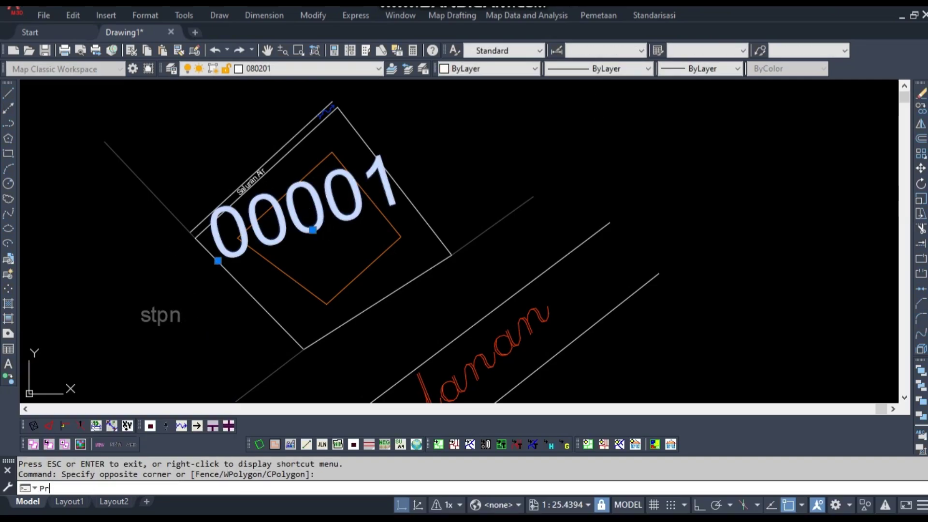
key("Return")
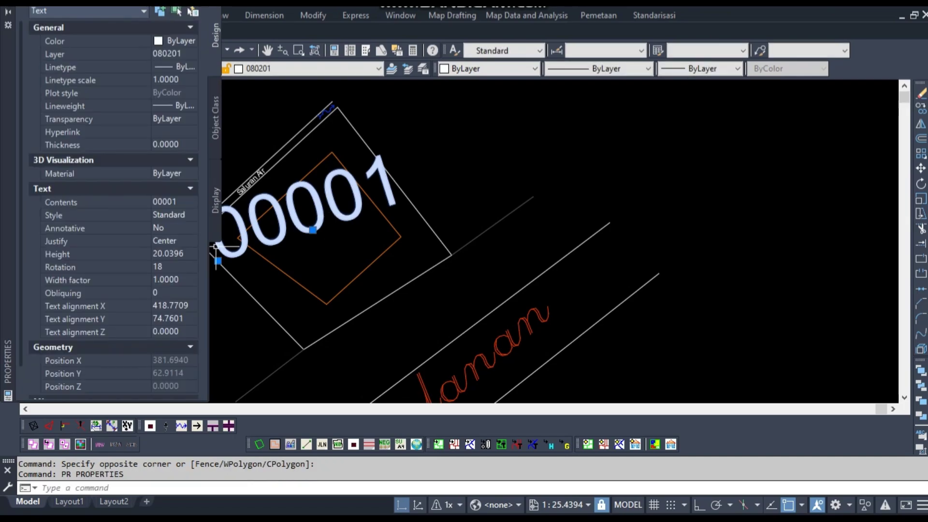
left_click(167, 255)
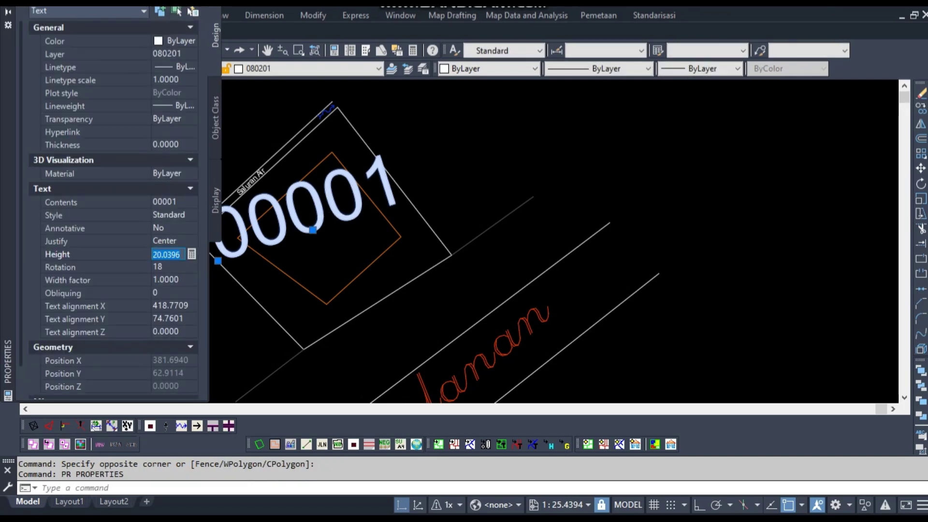
type("7")
key("Return")
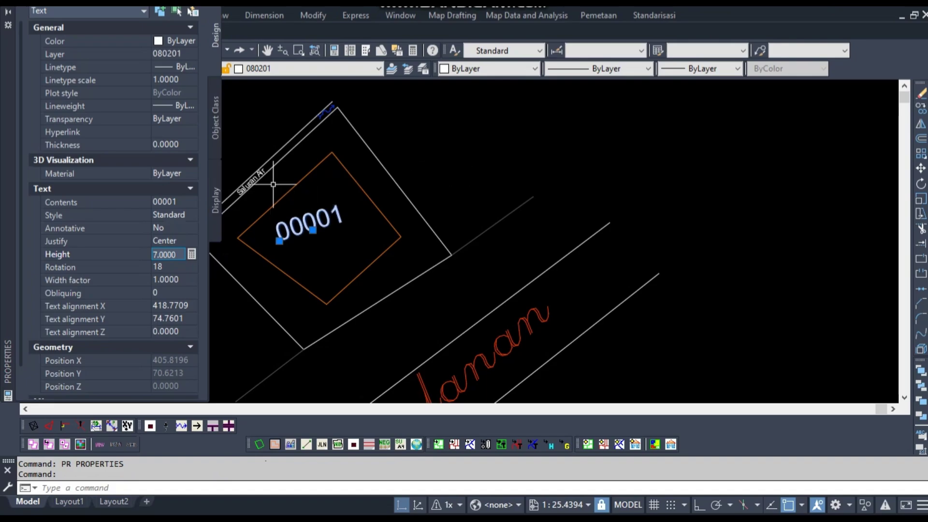
key("Escape")
key("ctrl+1")
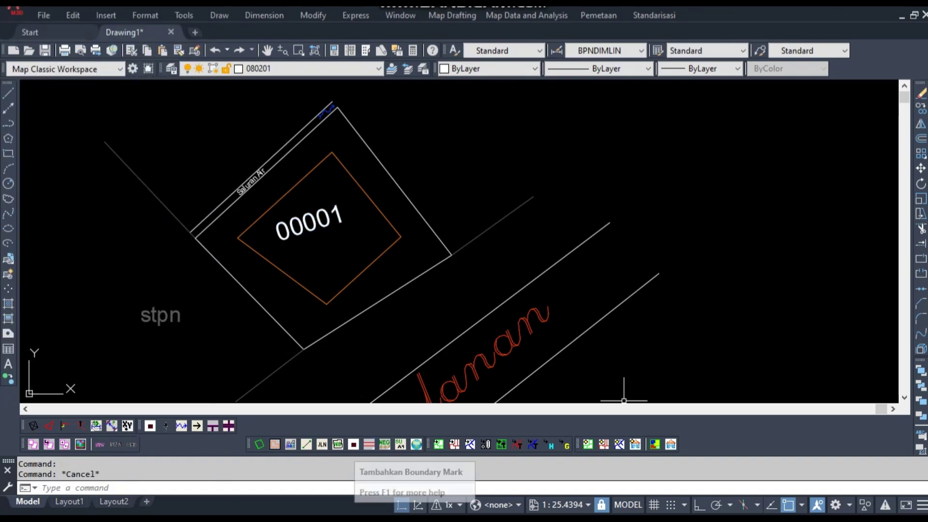
left_click(354, 444)
key("Escape")
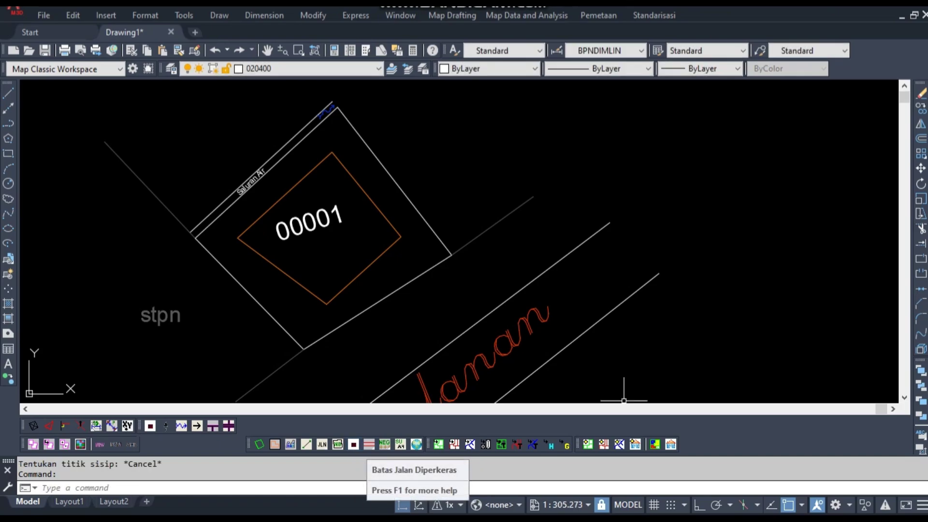
left_click(368, 445)
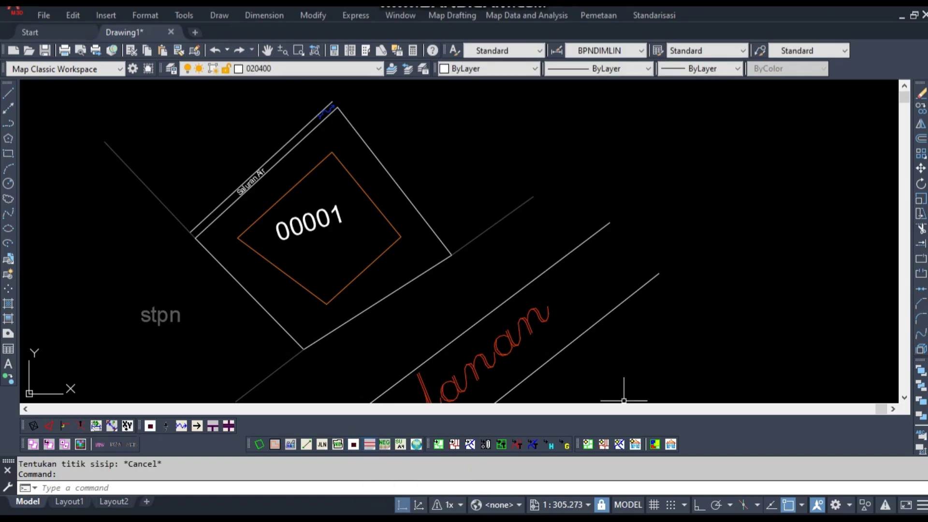
middle_click_drag(468, 270, 427, 233)
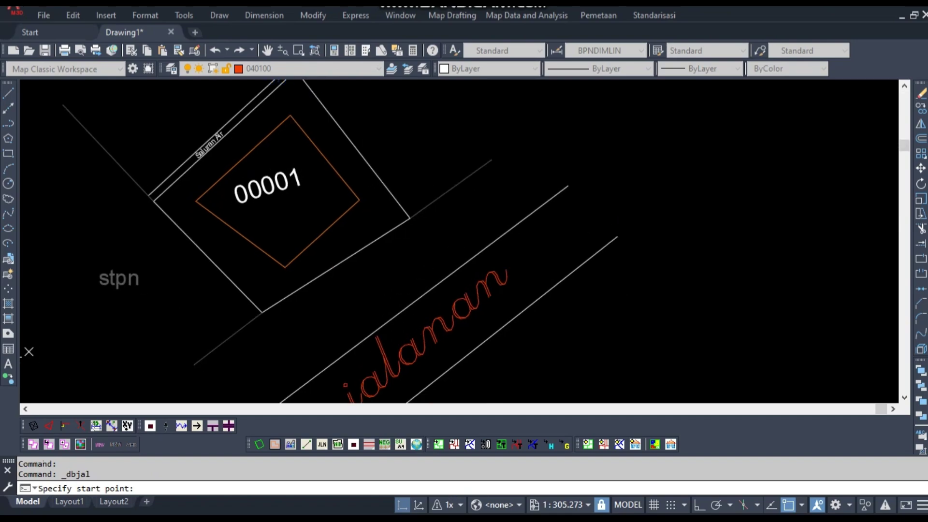
left_click(640, 164)
left_click(726, 114)
key("Escape")
left_click(729, 156)
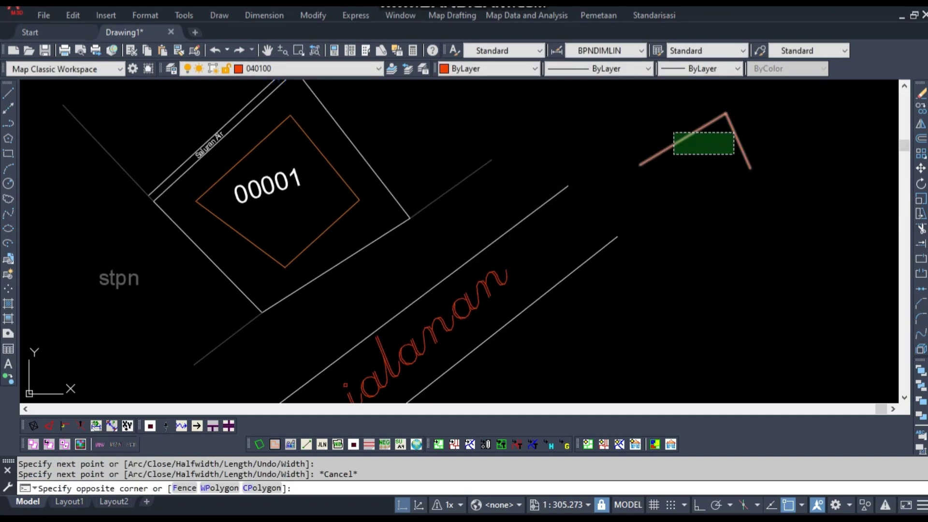
left_click(674, 133)
type("e")
key("Return")
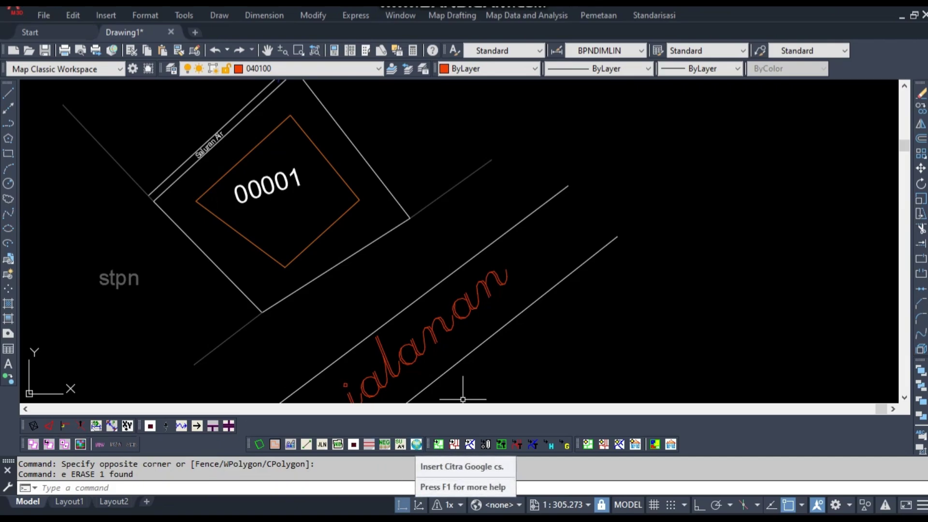
- Open Globe Service Client from Insert Citra Google and keep zone TM3-49.1 at zoom 19
left_click(417, 444)
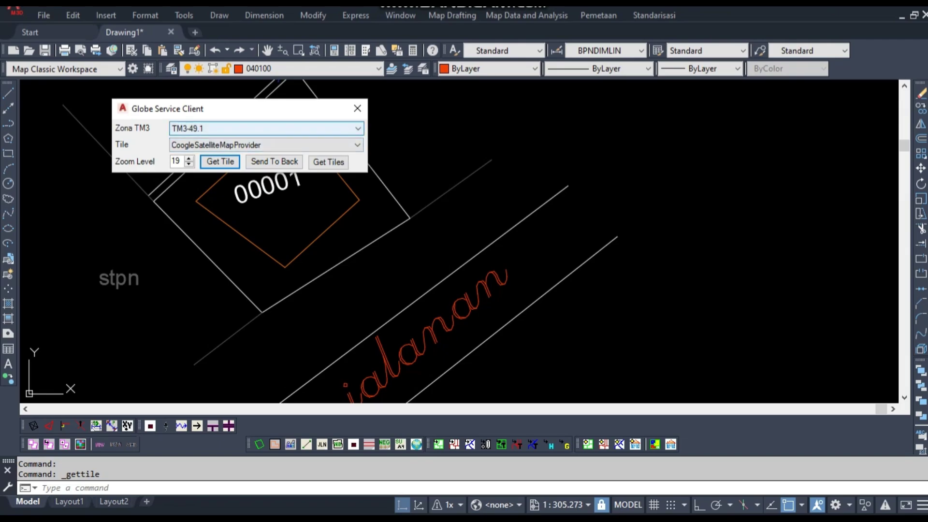
left_click(267, 128)
left_click(266, 128)
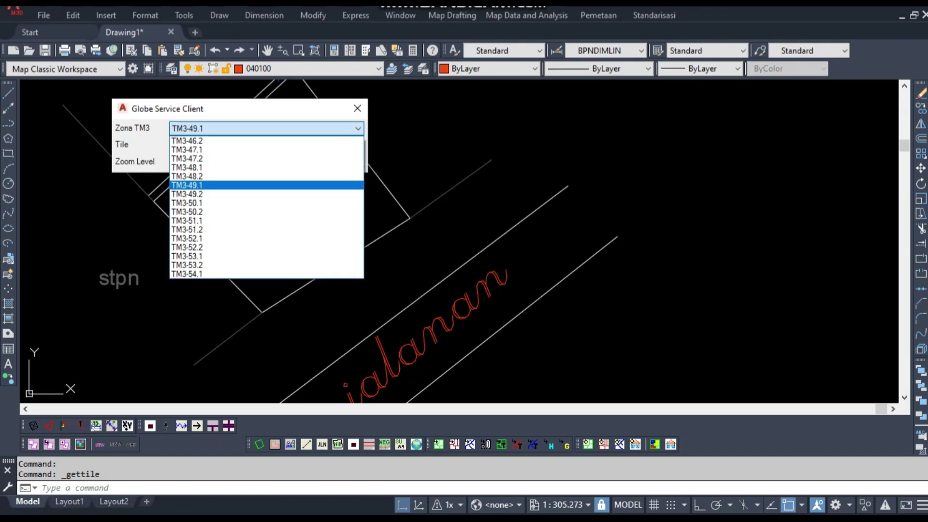
left_click(266, 128)
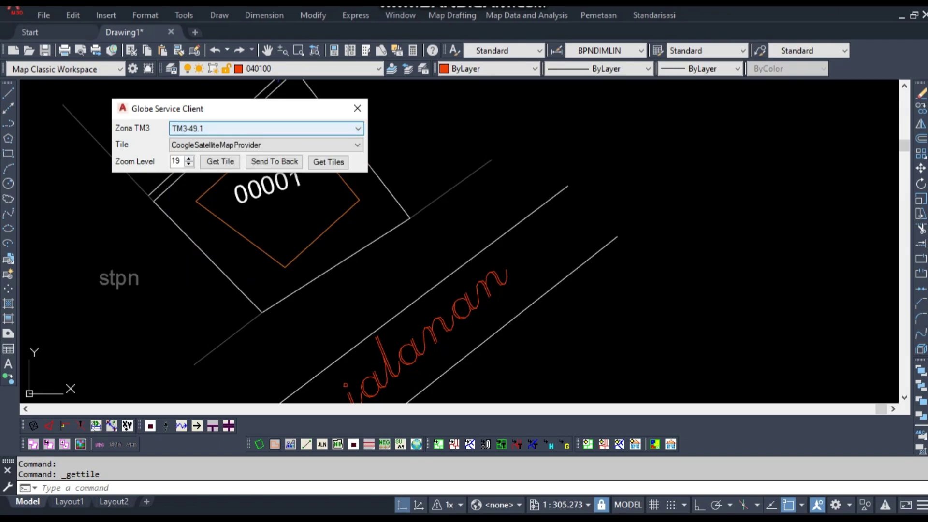
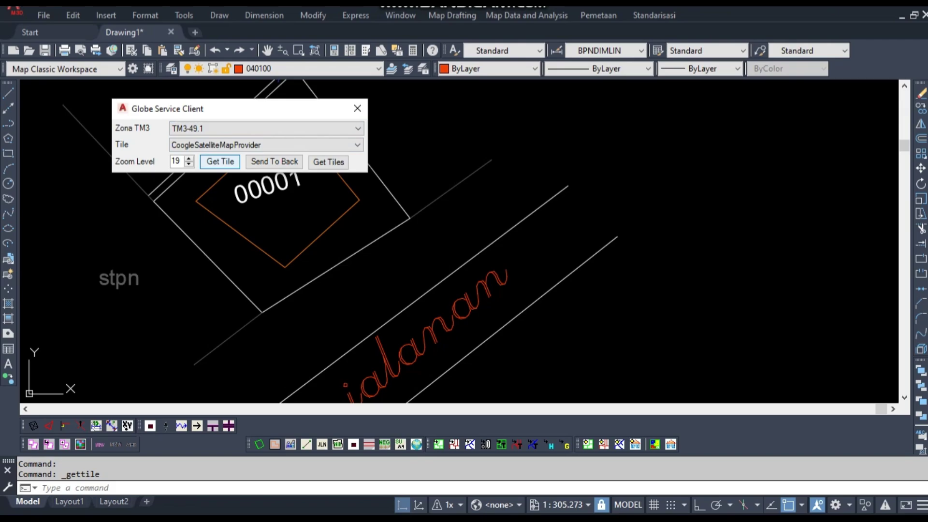
- Try requesting a satellite tile, dismiss the outside-area warning and cancel the point prompt
left_click(220, 162)
left_click(569, 185)
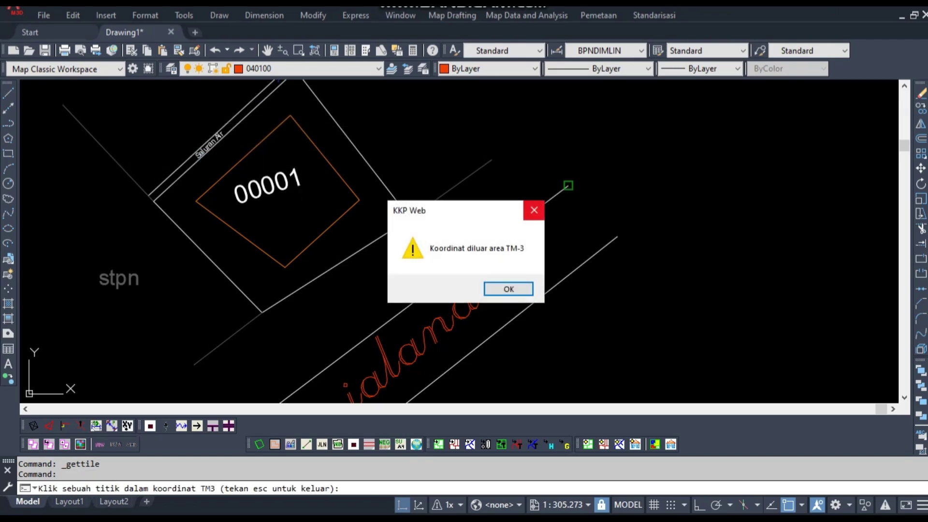
left_click(534, 210)
scroll(398, 234, "down", 3)
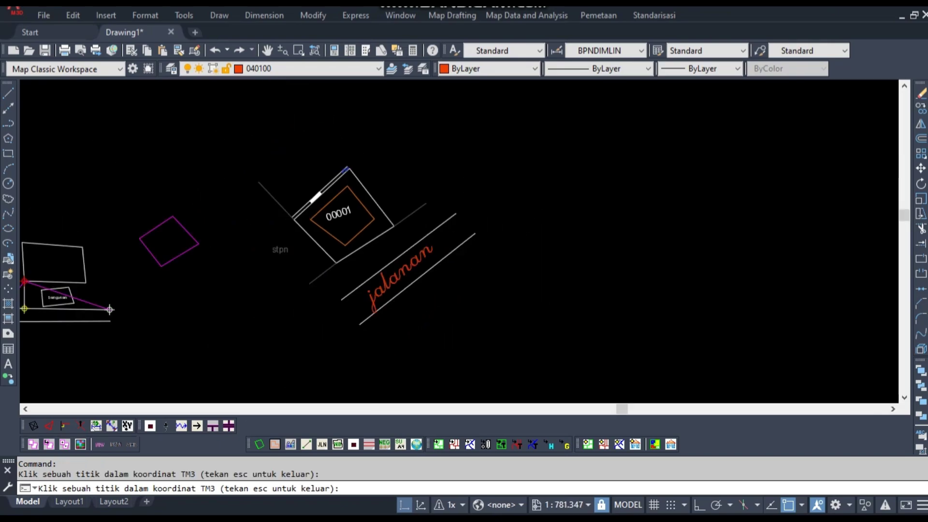
scroll(409, 275, "down", 3)
scroll(347, 244, "up", 3)
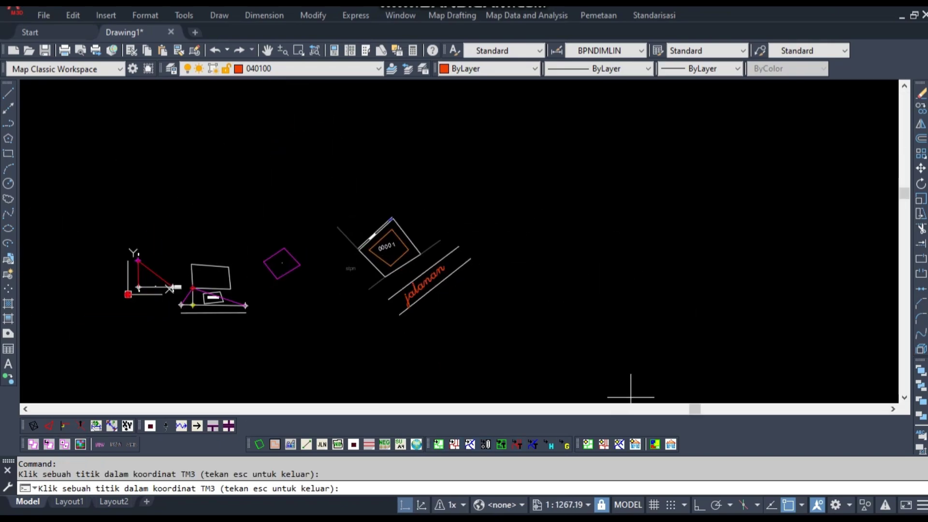
key("Escape")
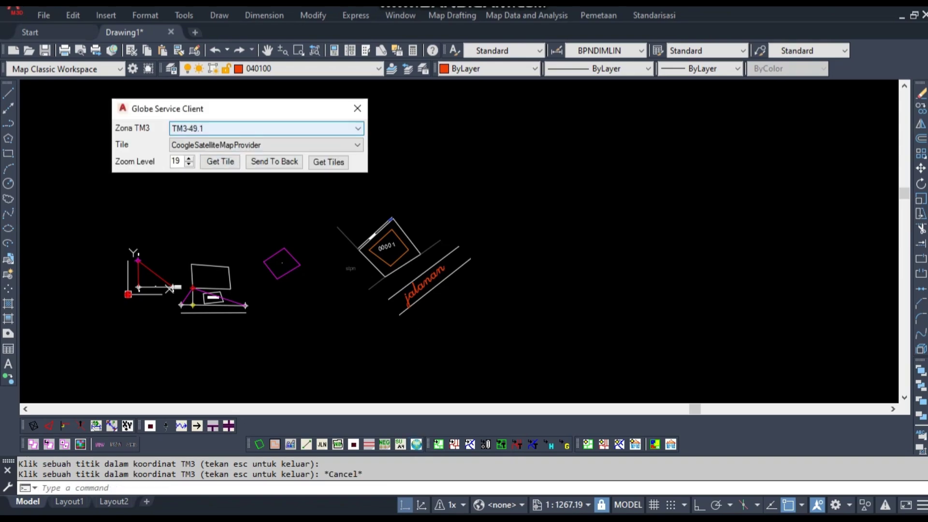
- Keep zone TM3-49.1 and the current tile provider, reset zoom level to 19, and close the window
left_click(358, 128)
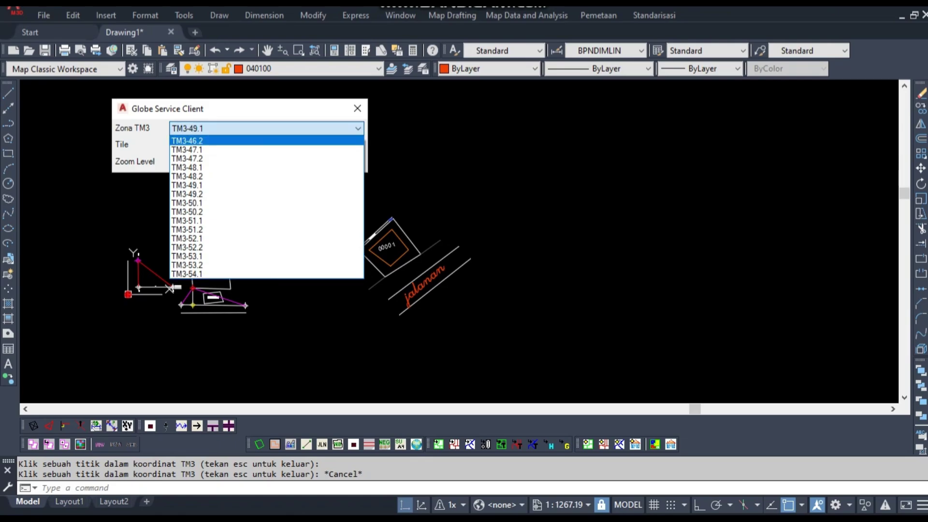
left_click(187, 185)
left_click(358, 145)
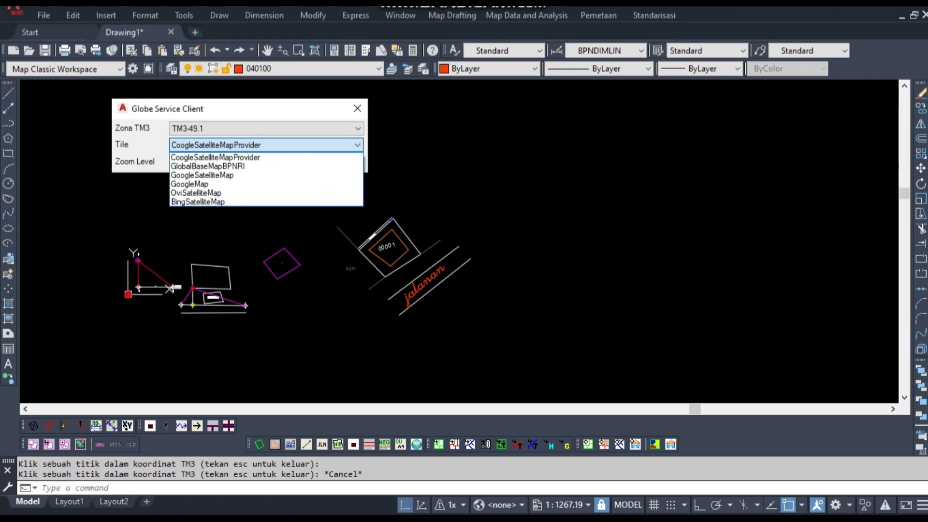
left_click(218, 157)
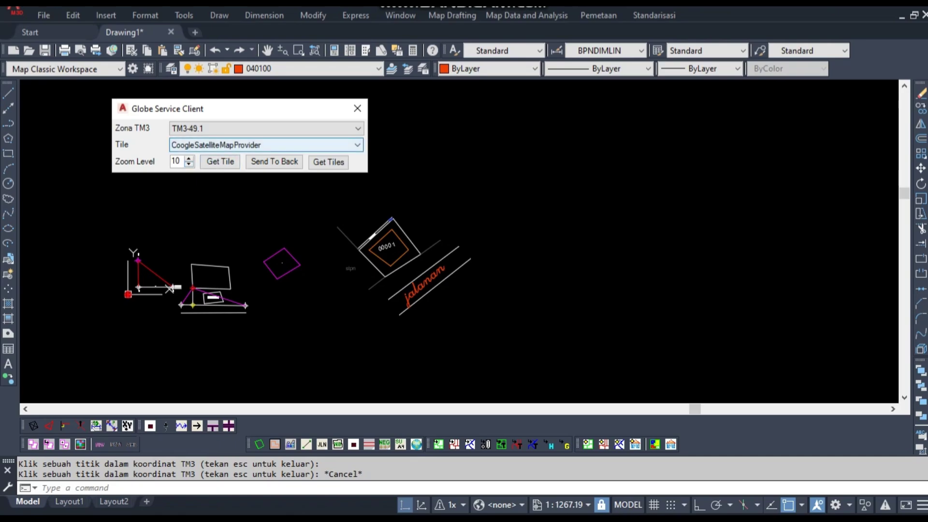
key("Up")
key("Up")
key("Up")
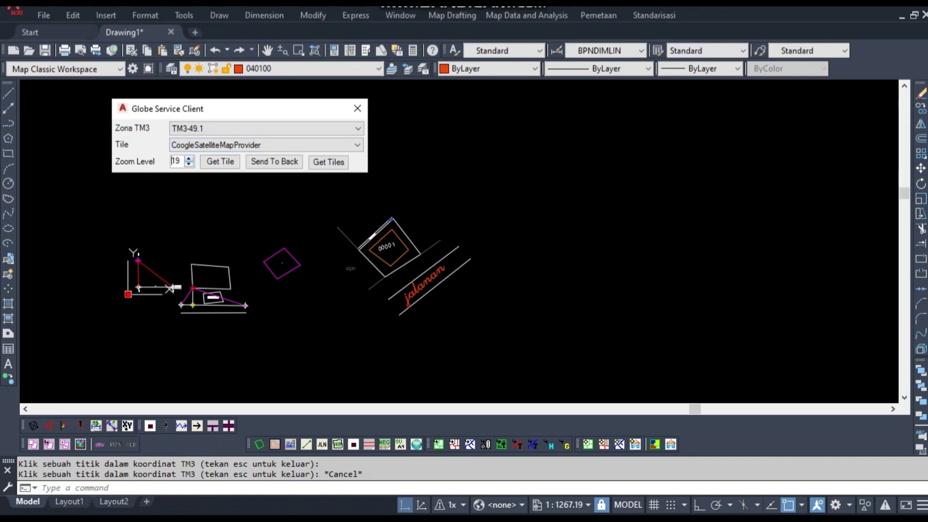
left_click(357, 108)
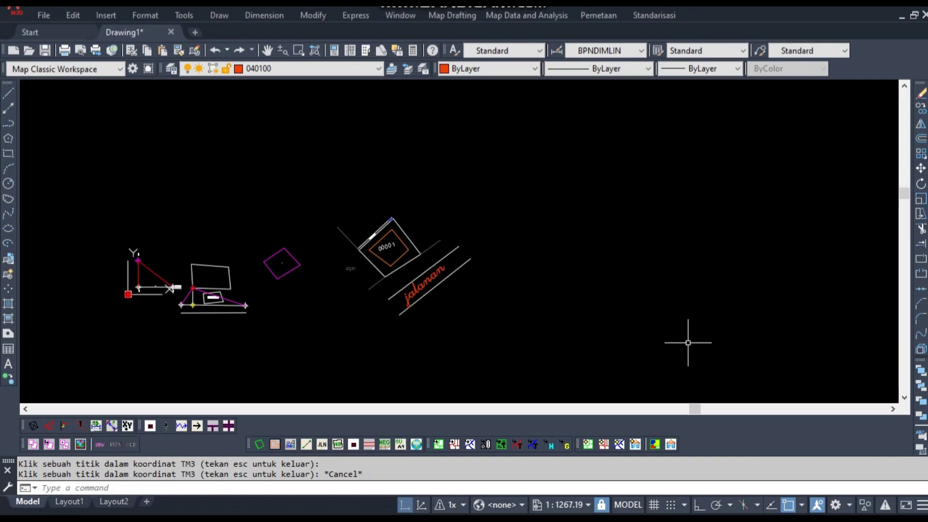
- Insert the raster image citrakebuncokllat.jpg from the Pemetaan menu, accepting its correlation settings
scroll(479, 357, "down", 4)
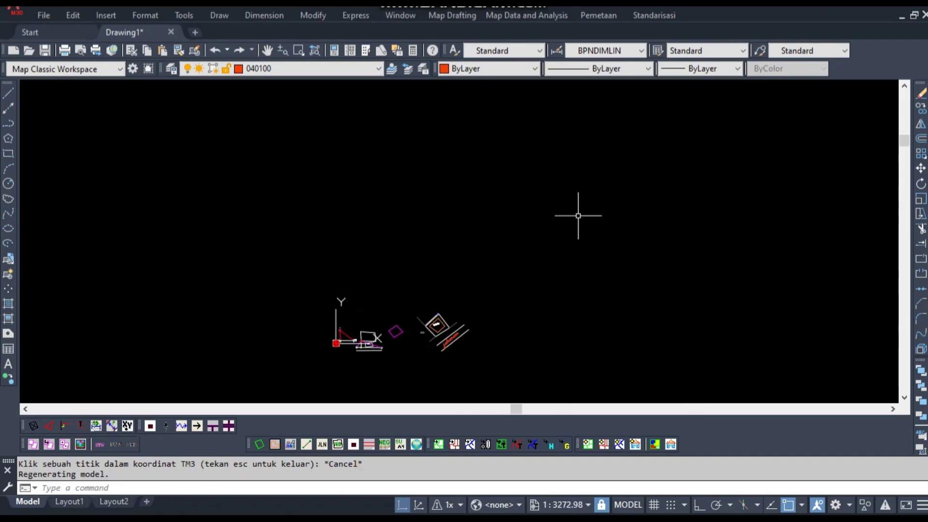
left_click(598, 15)
left_click(619, 226)
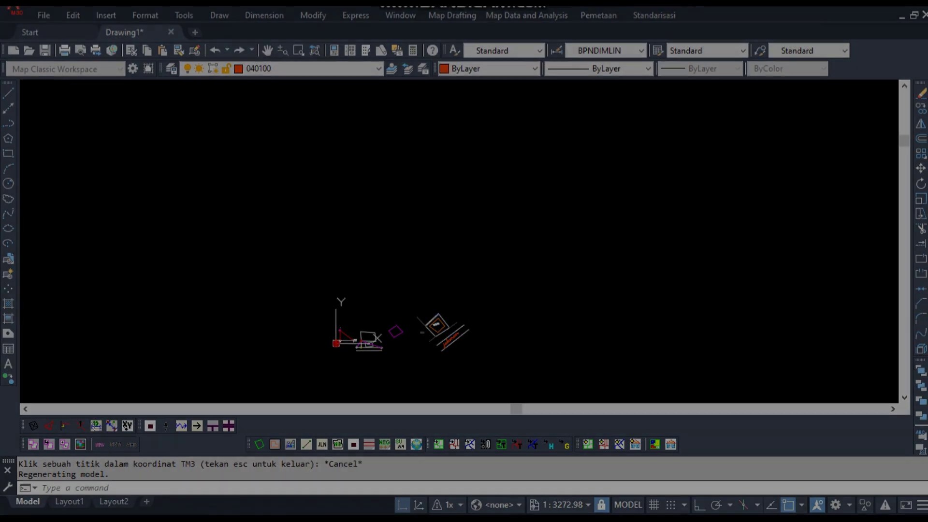
scroll(436, 156, "down", 4)
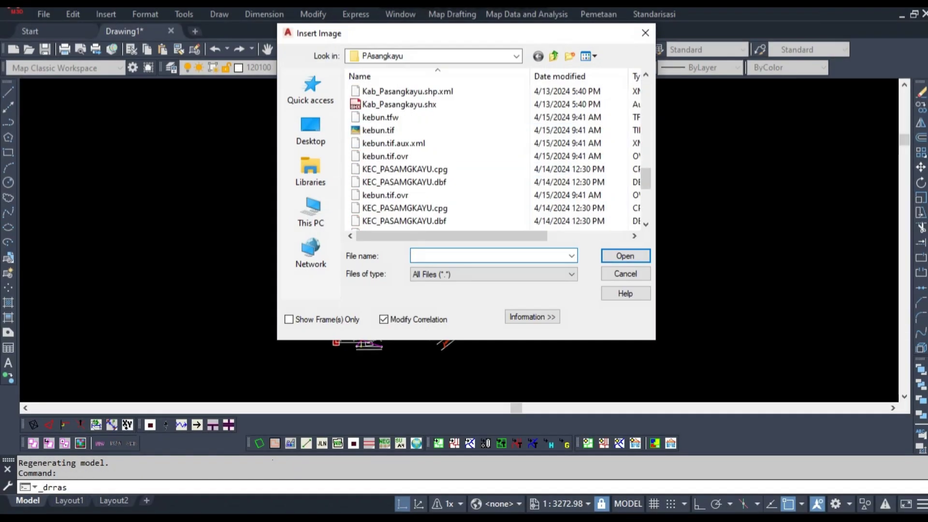
scroll(435, 155, "down", 3)
scroll(435, 155, "down", 2)
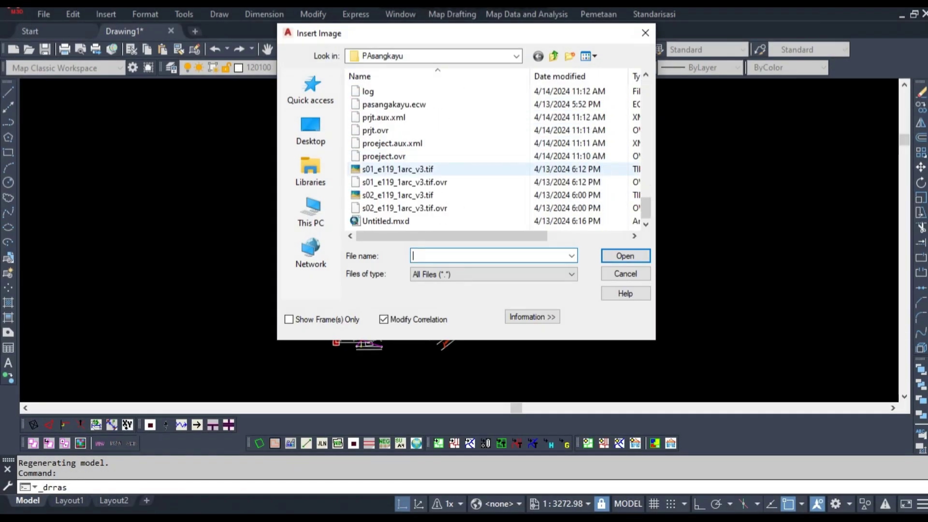
scroll(435, 156, "down", 3)
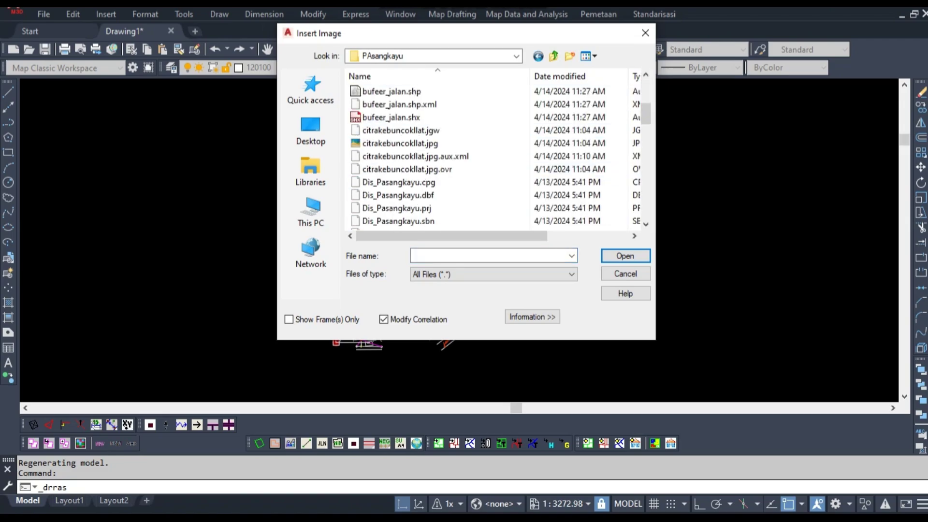
scroll(435, 156, "down", 1)
scroll(435, 156, "down", 1)
scroll(435, 155, "up", 2)
left_click(400, 143)
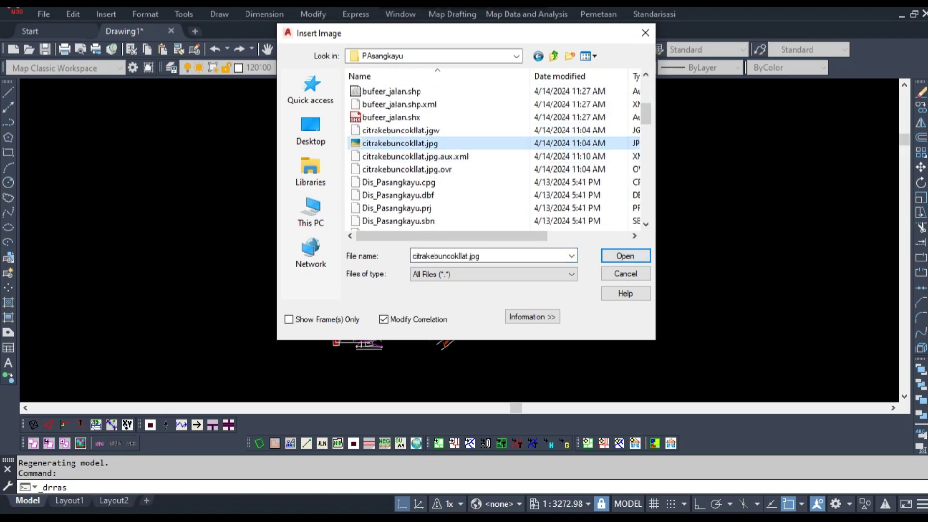
left_click(626, 256)
left_click(134, 418)
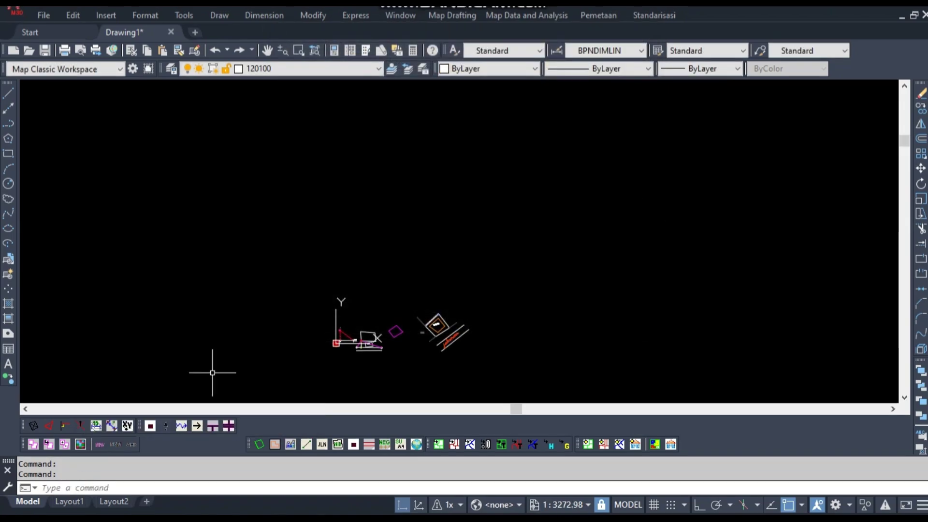
- Zoom to the drawing extents with Z, E and zoom in on the image
type("z")
key("Return")
type("e")
key("Return")
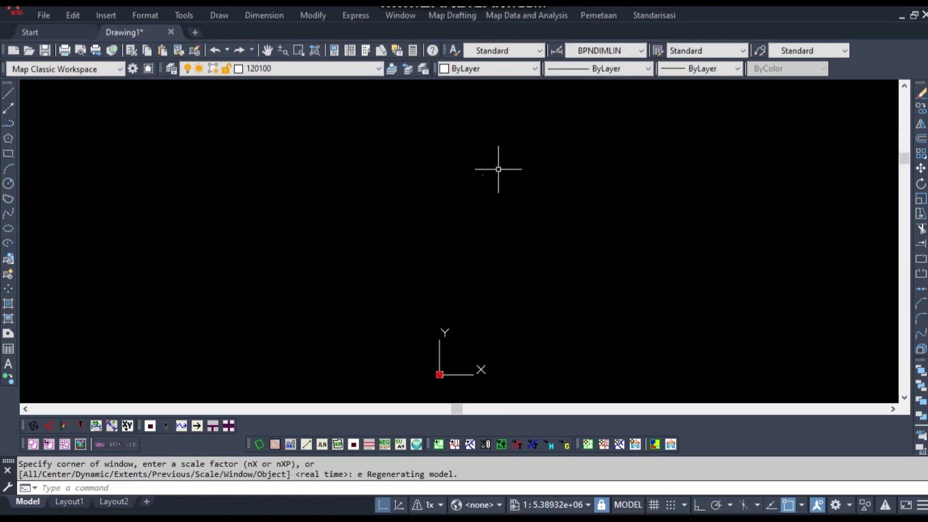
scroll(488, 176, "up", 5)
scroll(474, 290, "up", 5)
scroll(425, 362, "up", 5)
scroll(412, 361, "up", 5)
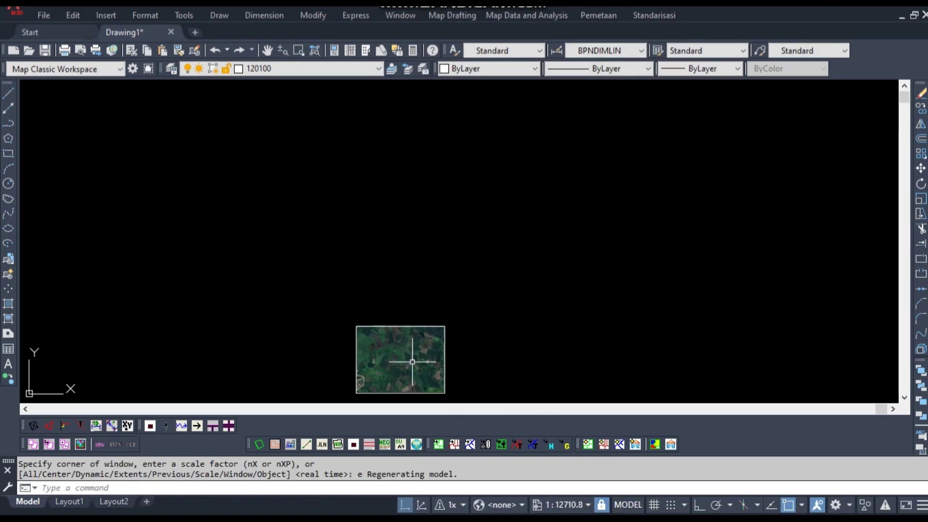
scroll(412, 362, "up", 3)
- Centre the inserted satellite image in view and bring up the tile window's zone list
mouse_move(408, 360)
middle_mouse_down()
mouse_move(487, 279)
mouse_move(385, 327)
middle_mouse_up()
scroll(481, 269, "down", 5)
scroll(464, 270, "up", 6)
scroll(452, 269, "down", 4)
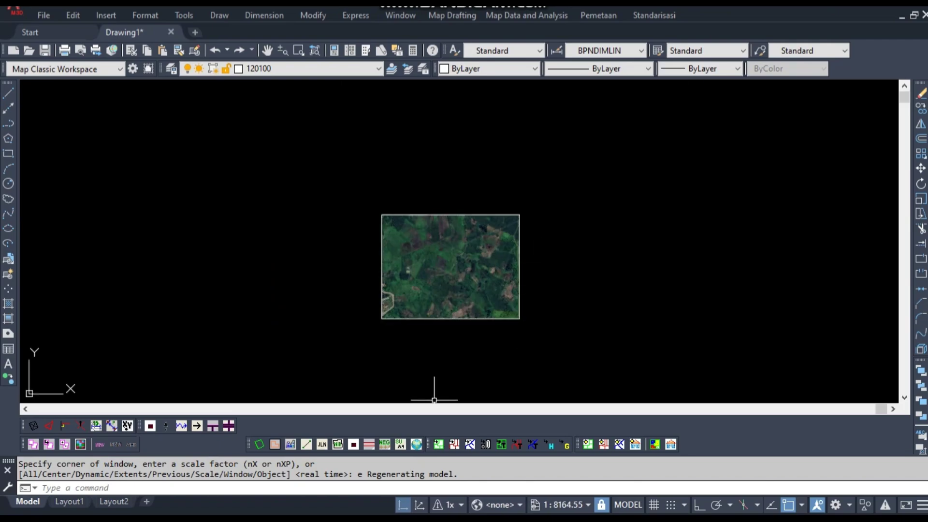
left_click(417, 444)
left_click(358, 128)
- Set the tile window to zone TM3-50.2 with BingSatelliteMap as the tile source
left_click(187, 211)
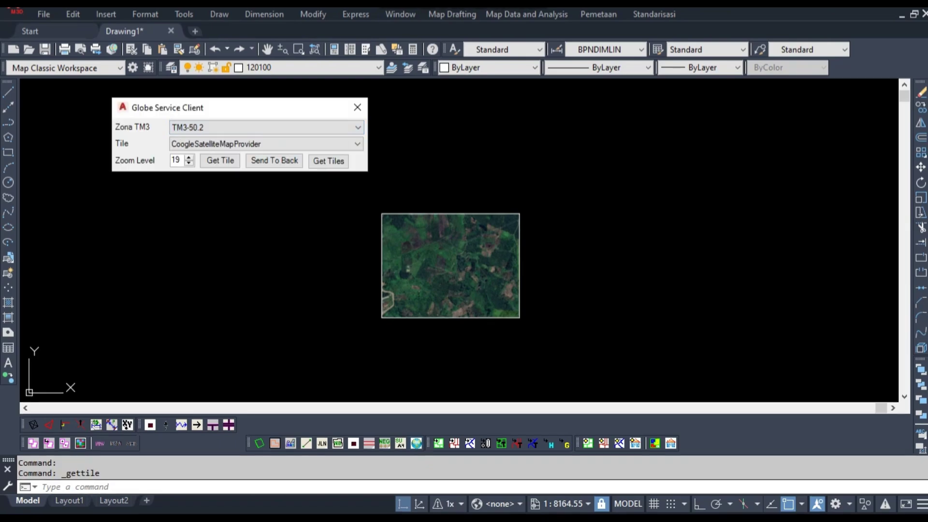
left_click(358, 127)
left_click(187, 210)
left_click(358, 144)
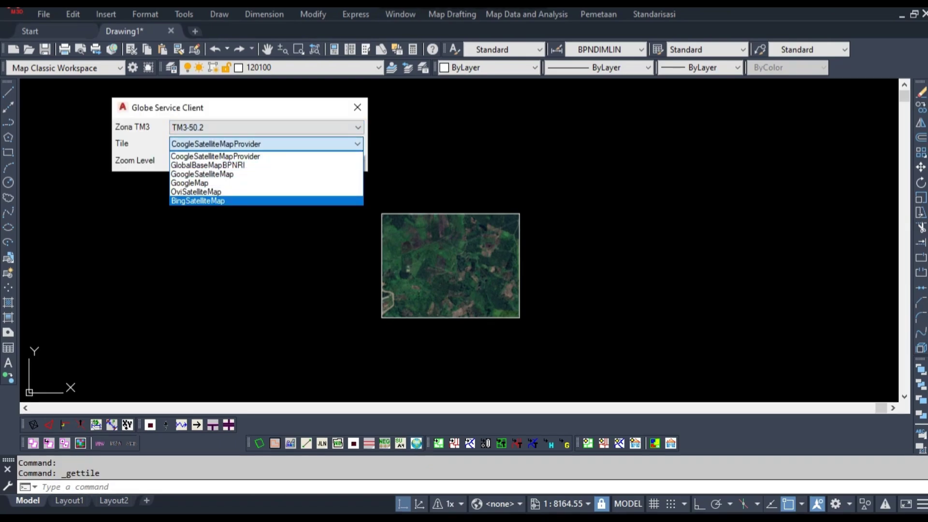
left_click(199, 200)
left_click(220, 161)
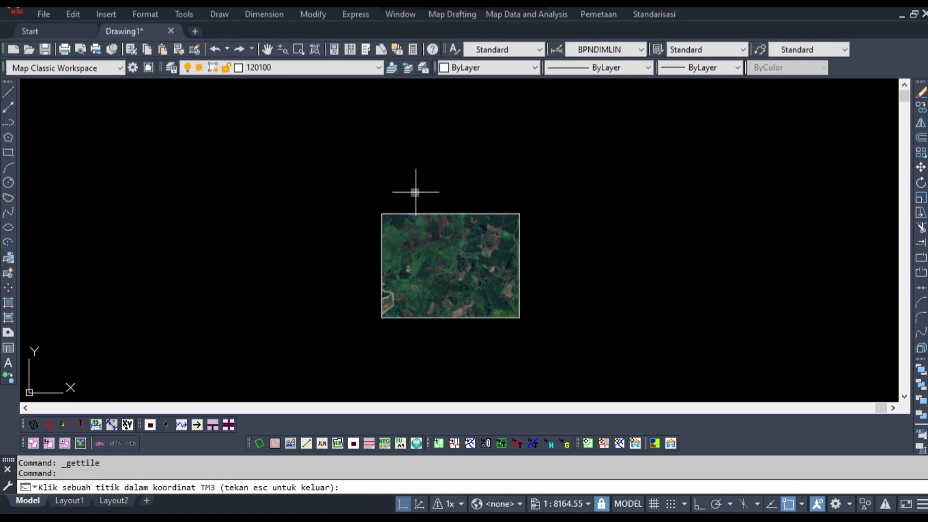
- Fetch BingSatelliteMap tiles at several points across the inserted image
scroll(416, 192, "up", 4)
scroll(404, 193, "up", 6)
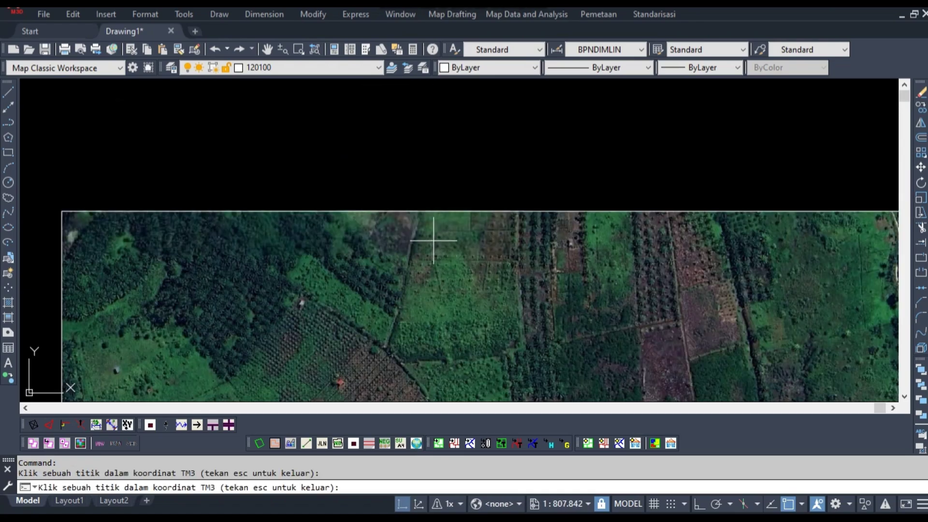
left_click(459, 261)
left_click(498, 319)
middle_click_drag(507, 342, 449, 99)
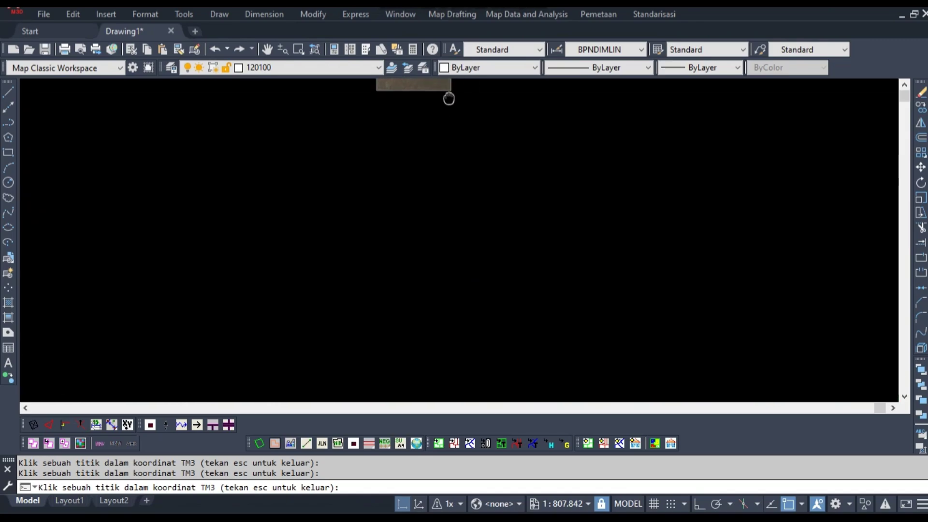
left_click(392, 314)
left_click(415, 253)
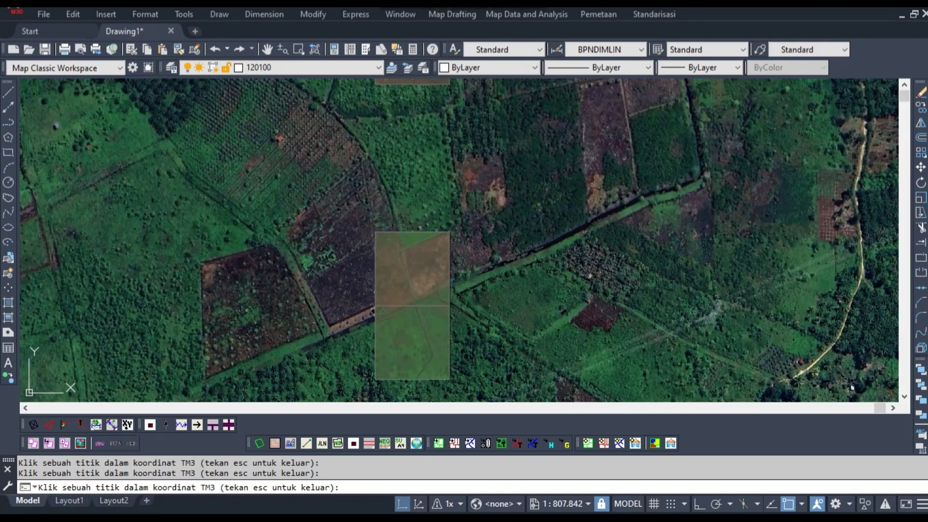
left_click(382, 183)
left_click(345, 217)
- Fill in adjacent tiles toward the lower left, then cancel the tile-picking prompt
left_click(339, 271)
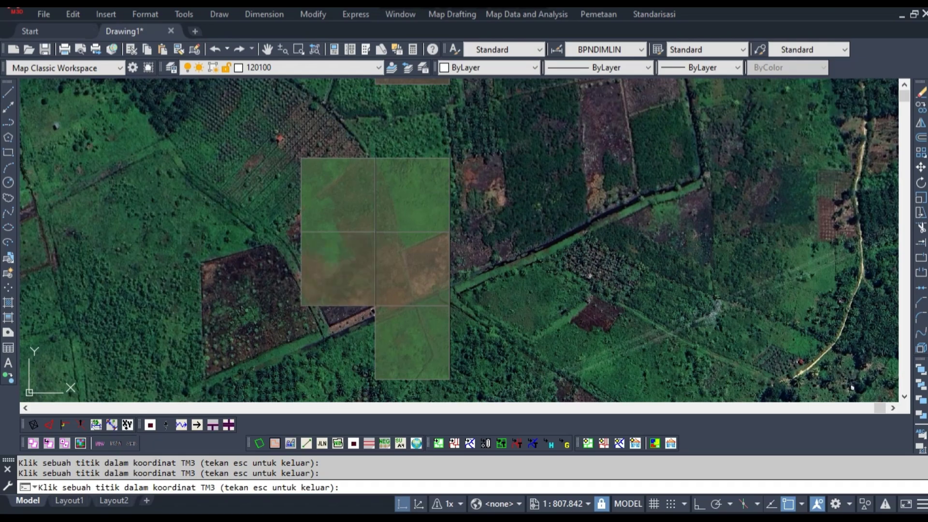
left_click(346, 334)
left_click(269, 265)
left_click(264, 341)
scroll(232, 159, "down", 5)
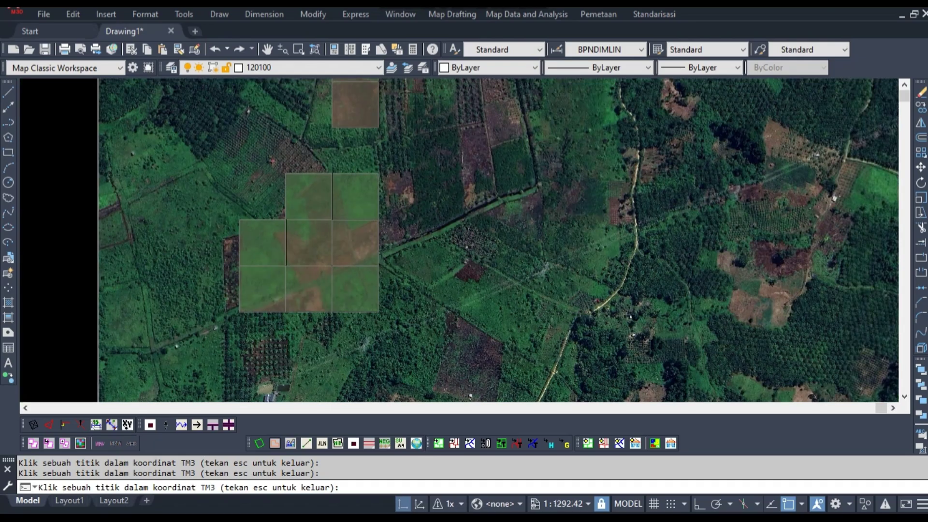
scroll(323, 276, "up", 1)
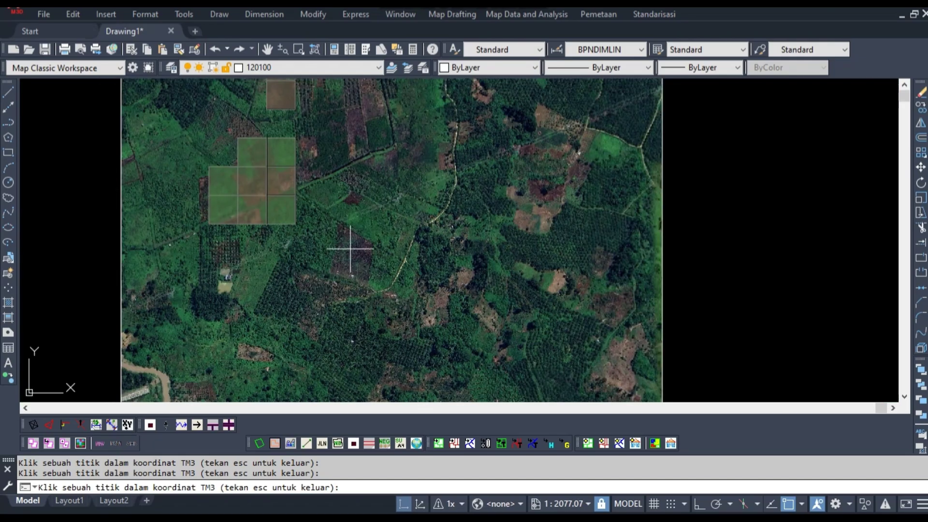
key("Escape")
scroll(358, 261, "down", 2)
scroll(381, 252, "down", 6)
- Zoom to the drawing extents, then zoom in on parcel 00001 and the jalanan road
middle_click_drag(394, 242, 436, 135)
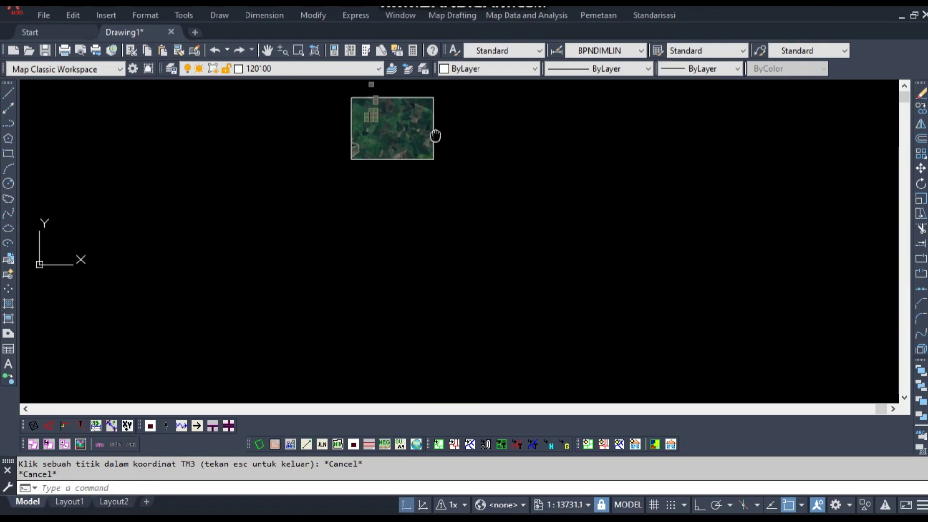
scroll(430, 143, "down", 6)
scroll(425, 184, "down", 8)
scroll(411, 251, "down", 5)
scroll(407, 281, "down", 5)
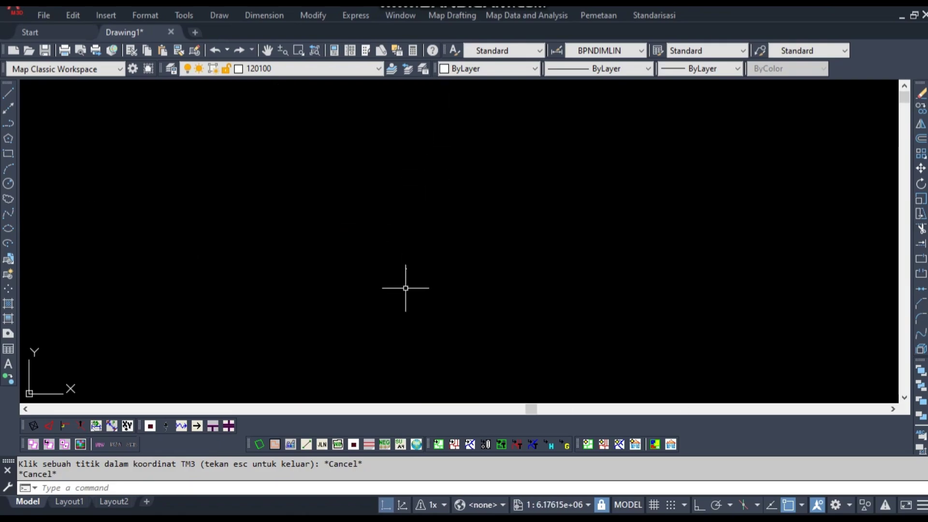
type("z")
key("Return")
type("e")
key("Return")
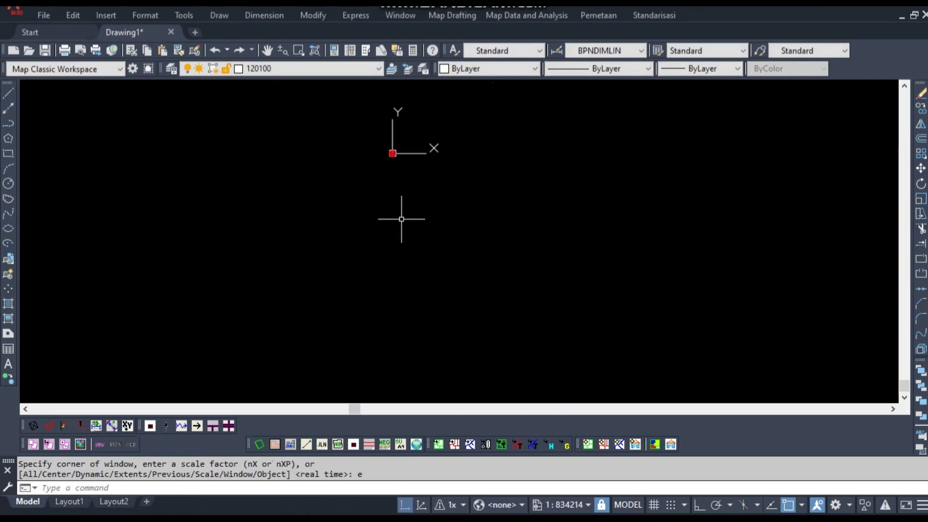
scroll(356, 116, "up", 5)
scroll(386, 140, "up", 7)
scroll(465, 261, "up", 7)
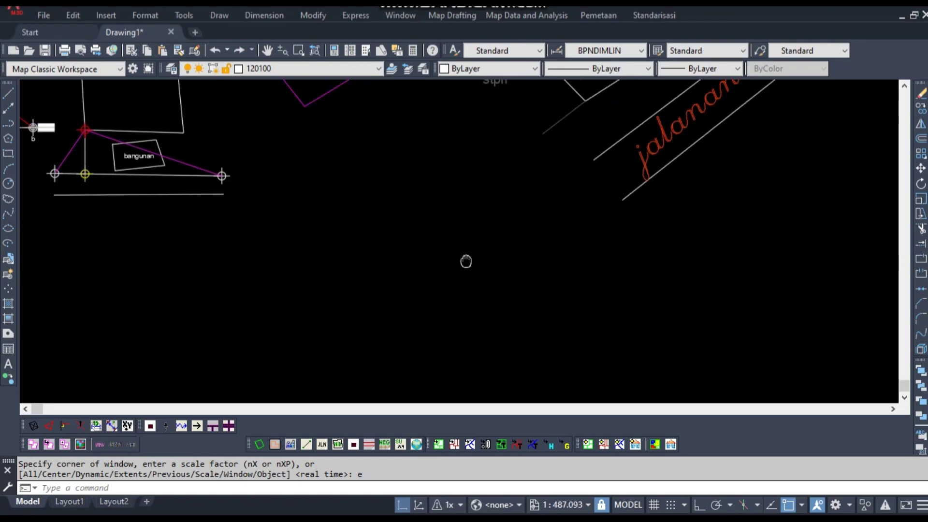
scroll(159, 306, "up", 7)
scroll(401, 335, "down", 2)
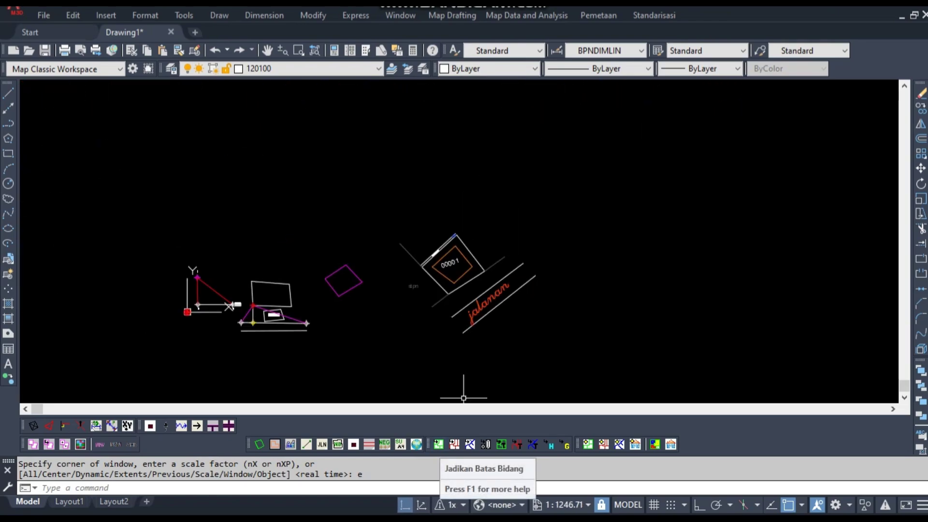
scroll(580, 290, "up", 1)
type("pl")
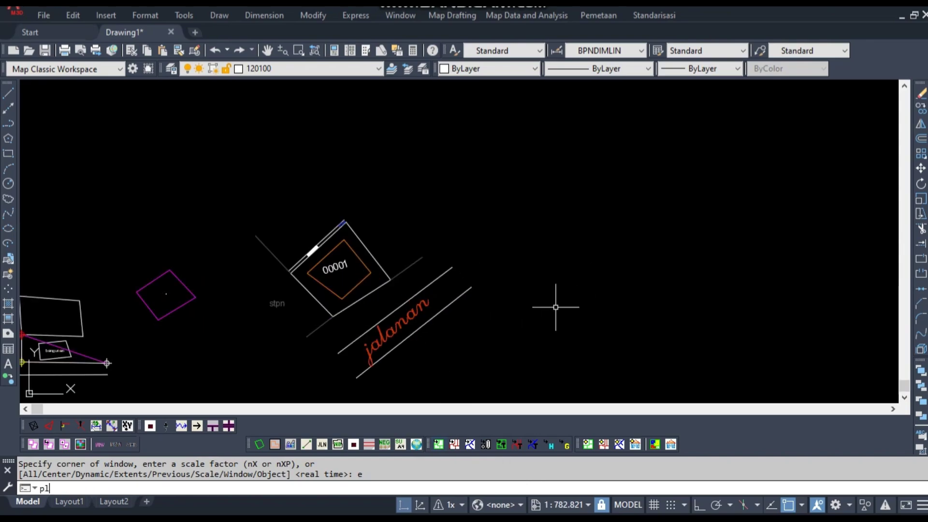
- Draw a closed four-corner polyline to the right of parcel 00001
key("Return")
left_click(517, 173)
left_click(706, 139)
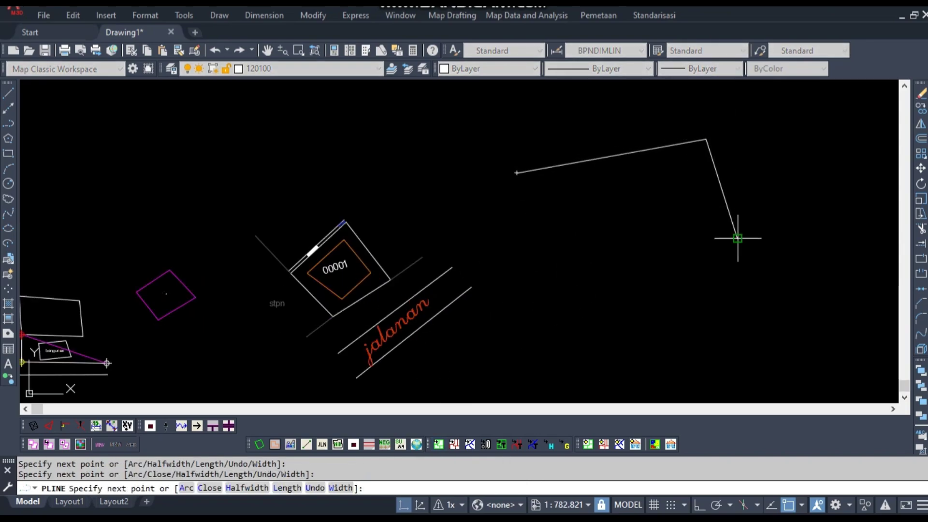
left_click(738, 238)
left_click(583, 310)
left_click(517, 173)
key("Escape")
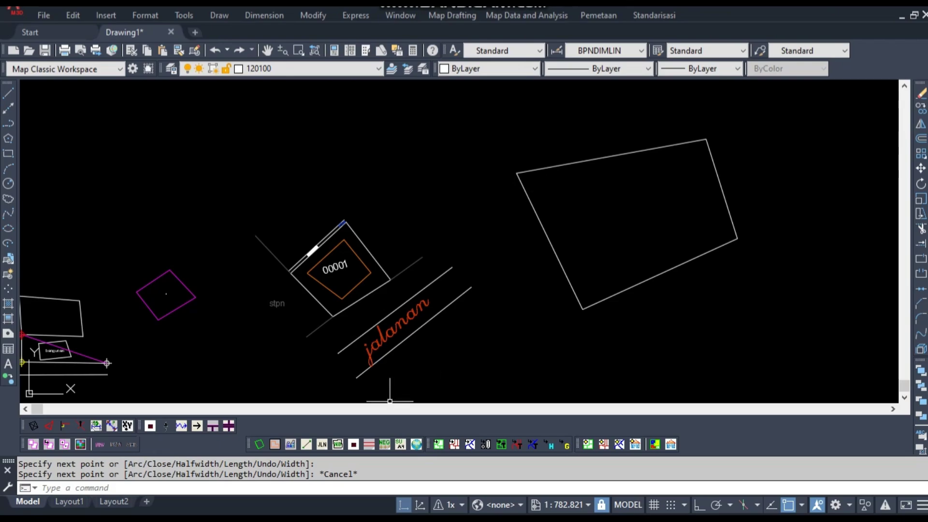
- Window-select the new quadrilateral to inspect it, then clear the selection
middle_click_drag(711, 245, 663, 272)
left_click(706, 293)
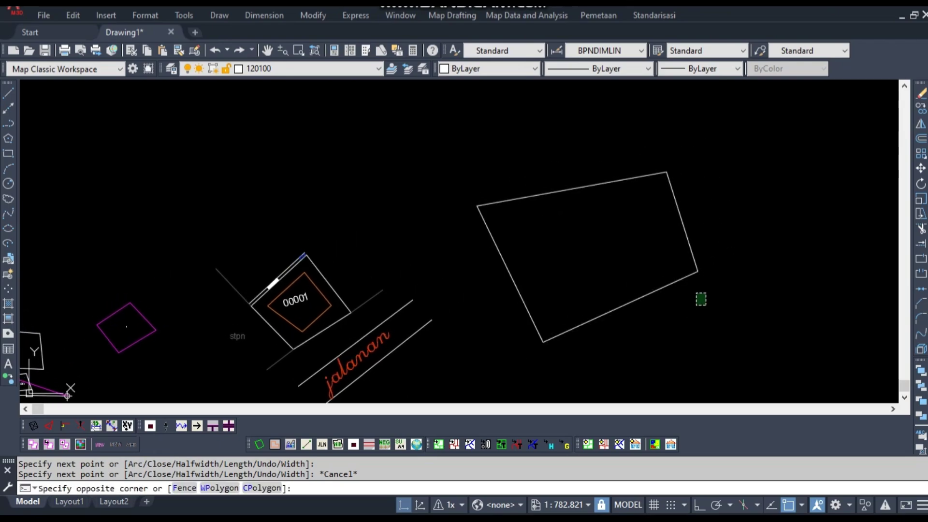
left_click(481, 201)
key("Escape")
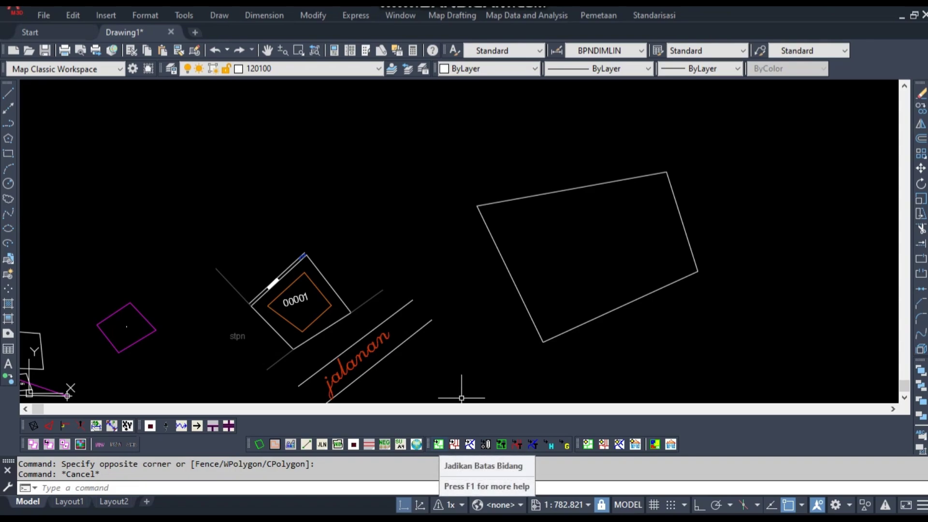
- Convert the quadrilateral with Jadikan Batas Bidang and verify it now sits on layer 020100
left_click(439, 445)
left_click(660, 330)
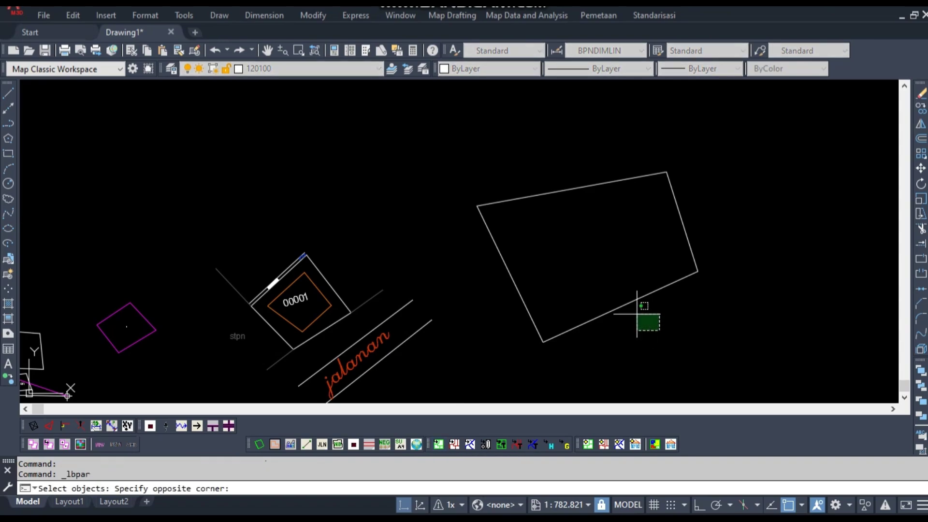
left_click(439, 445)
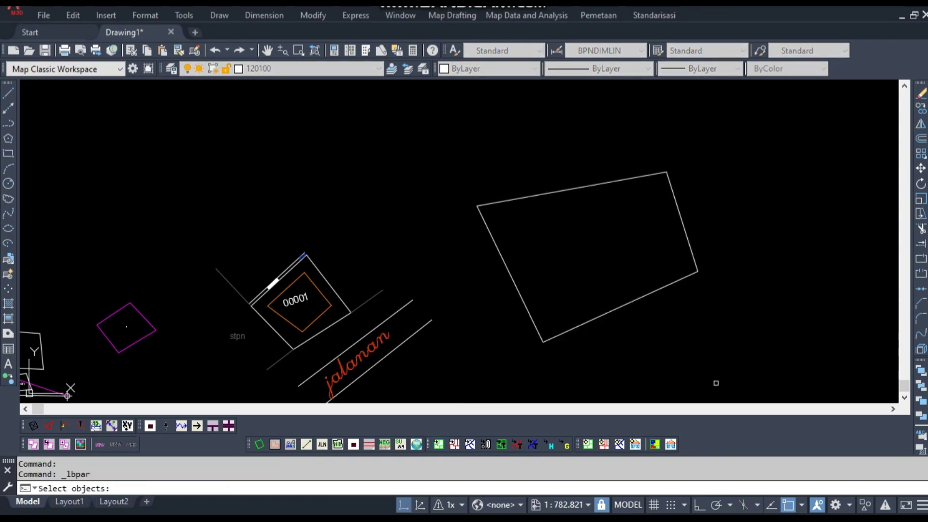
left_click(746, 385)
left_click(503, 194)
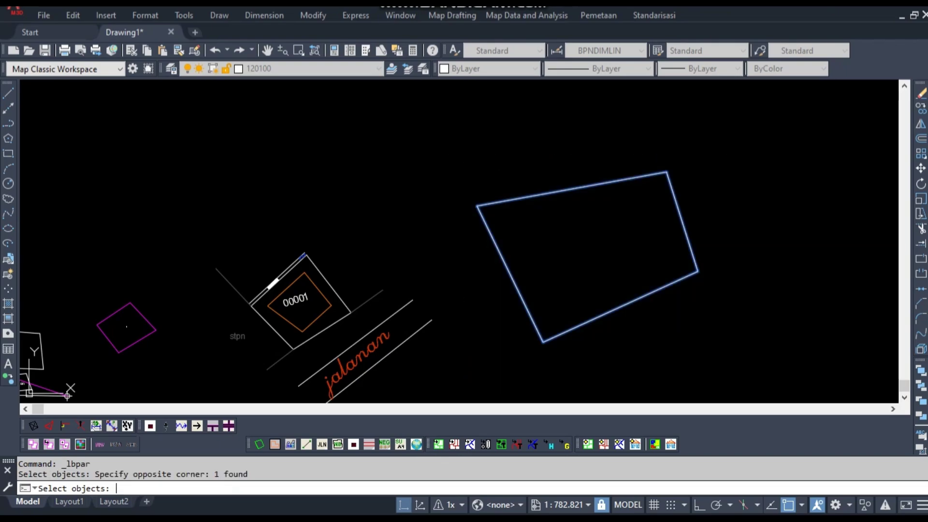
key("Return")
left_click(689, 302)
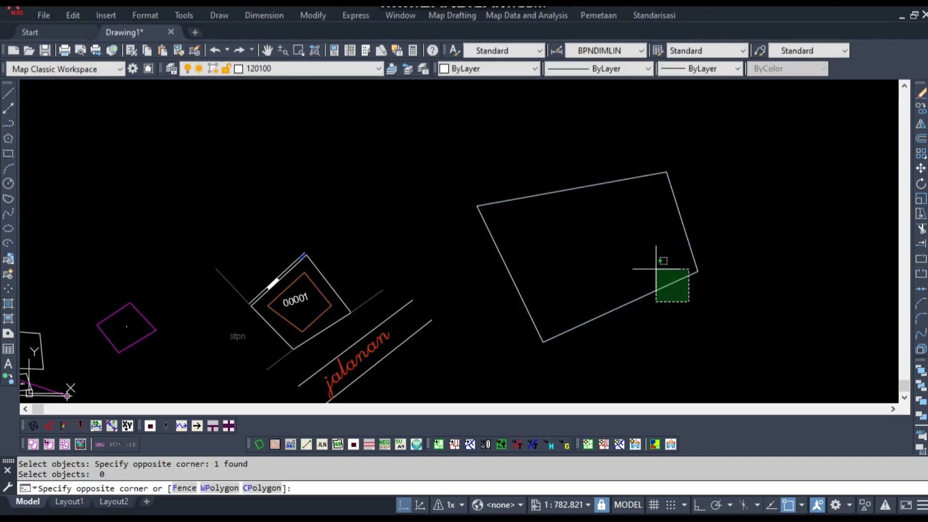
left_click(656, 269)
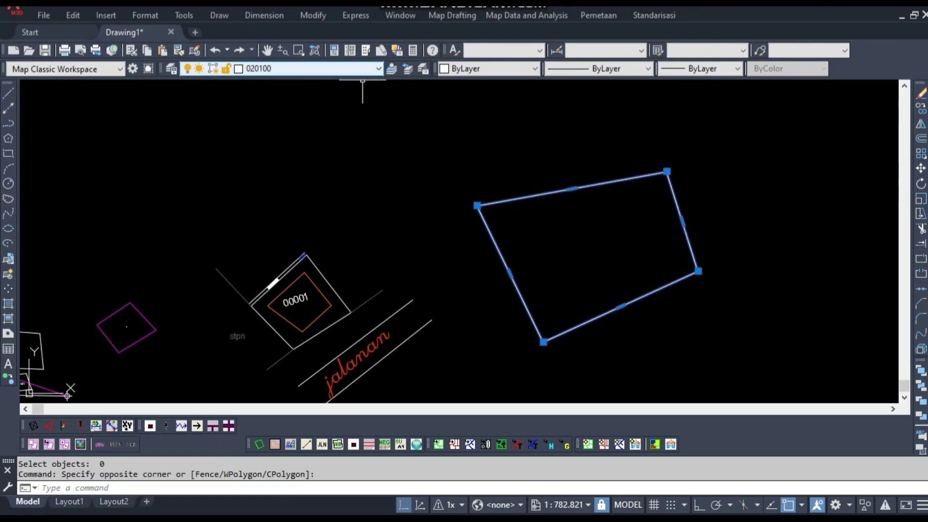
key("Escape")
- Draw a small closed four-corner polyline with PL at the far right
type("pl")
key("Return")
left_click(765, 172)
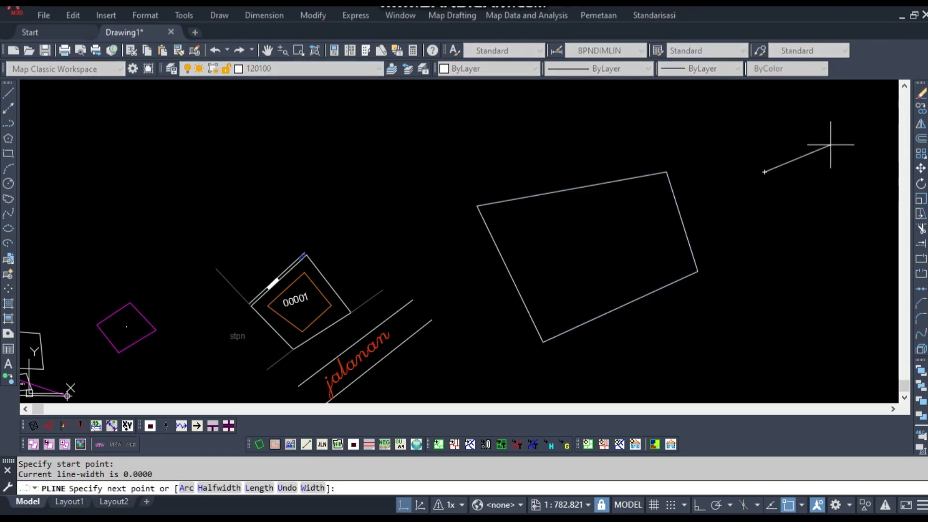
left_click(830, 144)
left_click(855, 222)
left_click(789, 263)
left_click(764, 171)
key("Escape")
- Check the small outline's layer, then make it a road boundary with Jadikan Batas Jalan
left_click(854, 250)
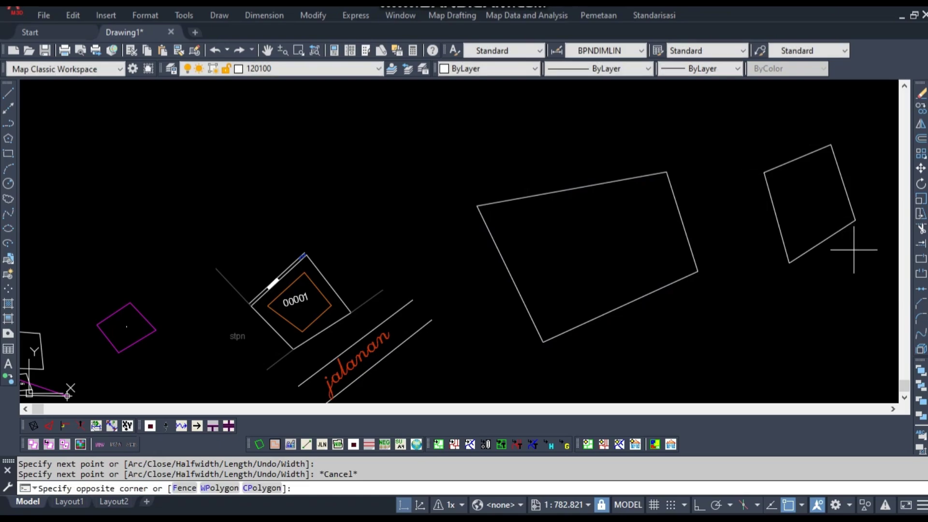
left_click(774, 223)
left_click(309, 68)
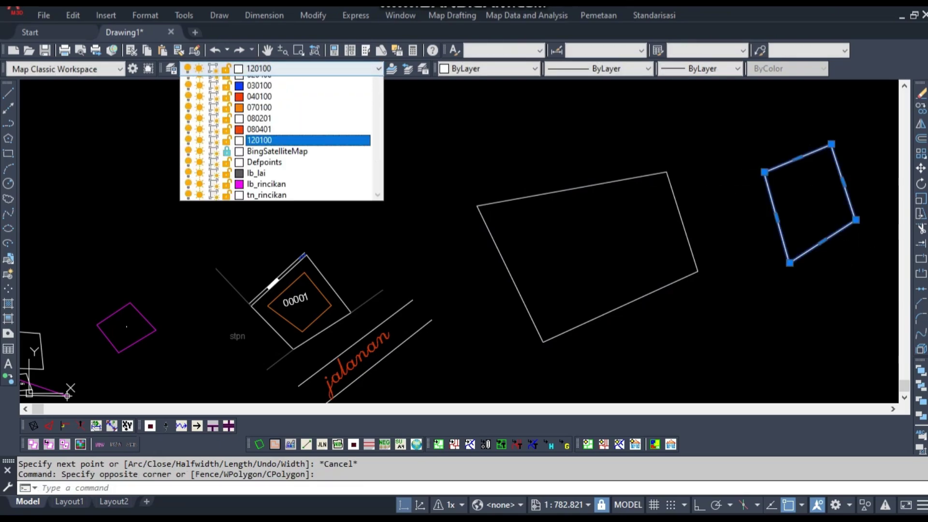
left_click(269, 139)
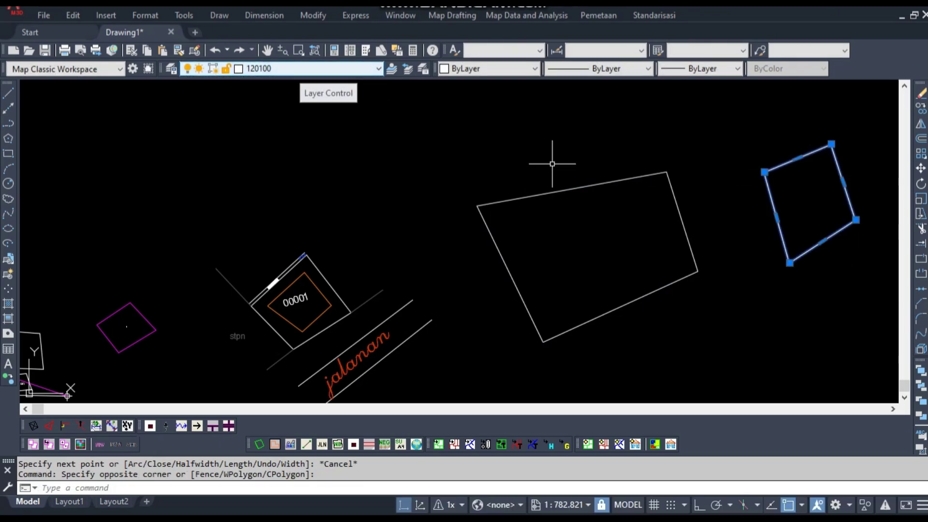
middle_click_drag(723, 226, 616, 243)
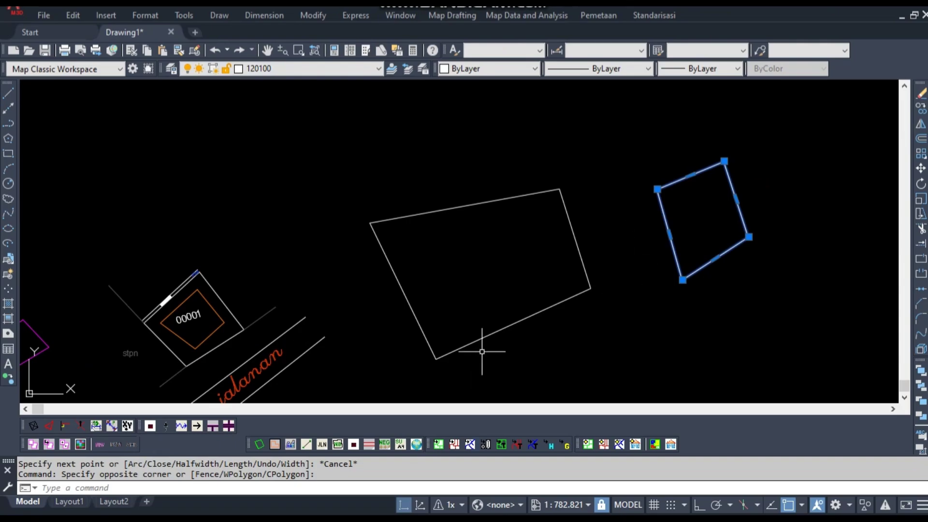
middle_click_drag(482, 352, 531, 257)
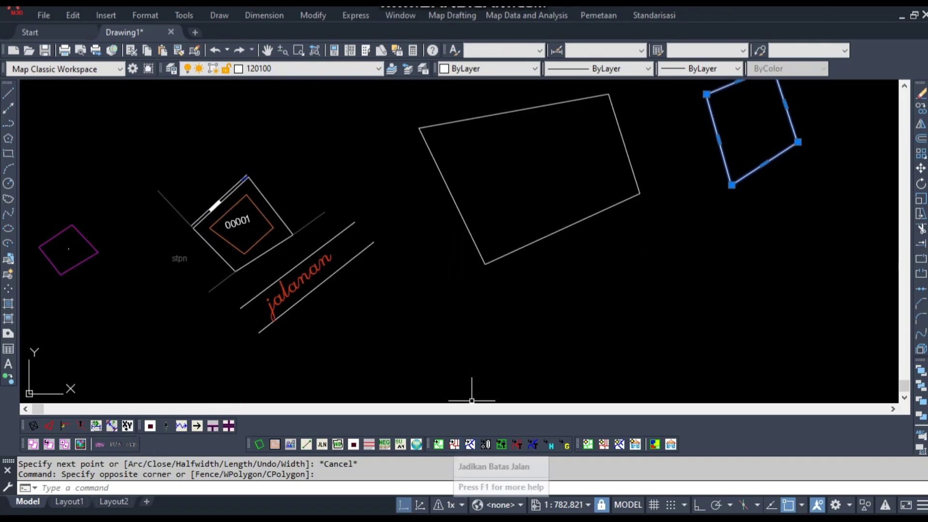
left_click(455, 444)
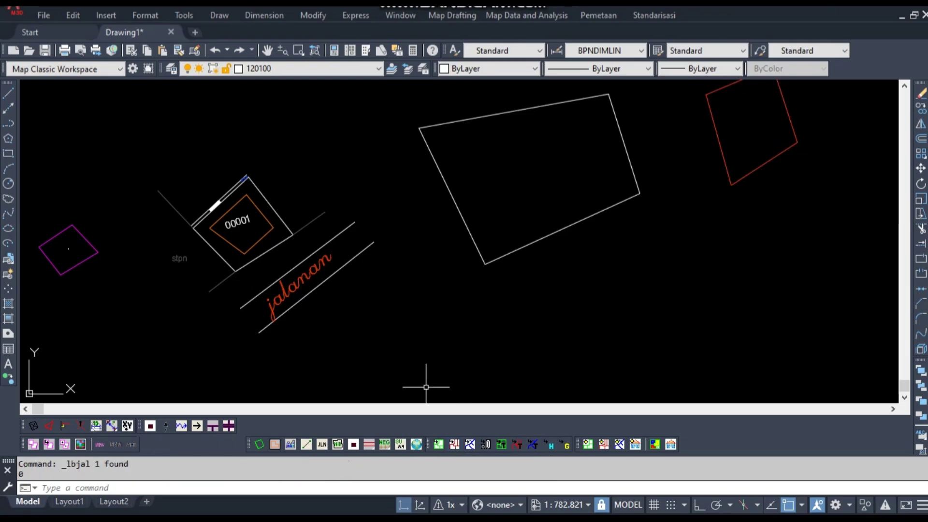
- Convert both jalanan road lines to road boundaries on layer 040100 and check one
left_click(455, 445)
left_click(396, 275)
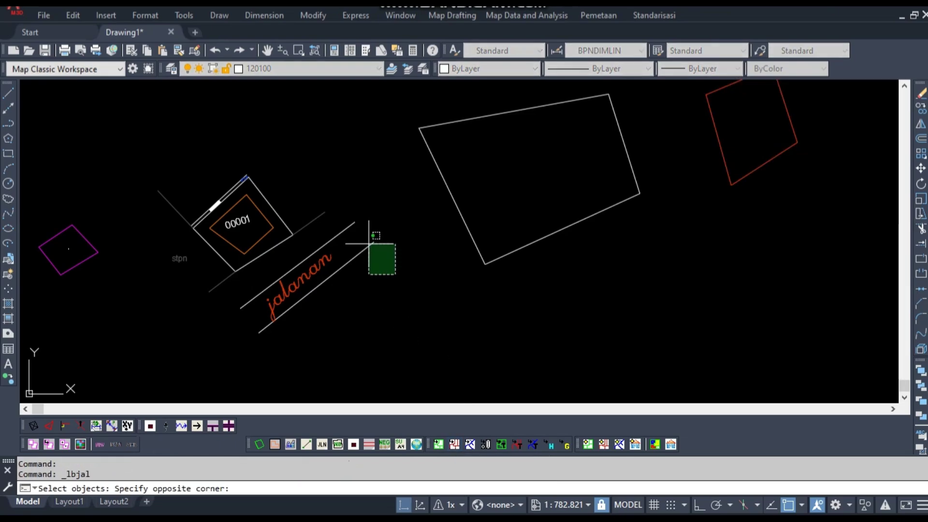
left_click(351, 223)
key("Return")
middle_click_drag(330, 263, 362, 311)
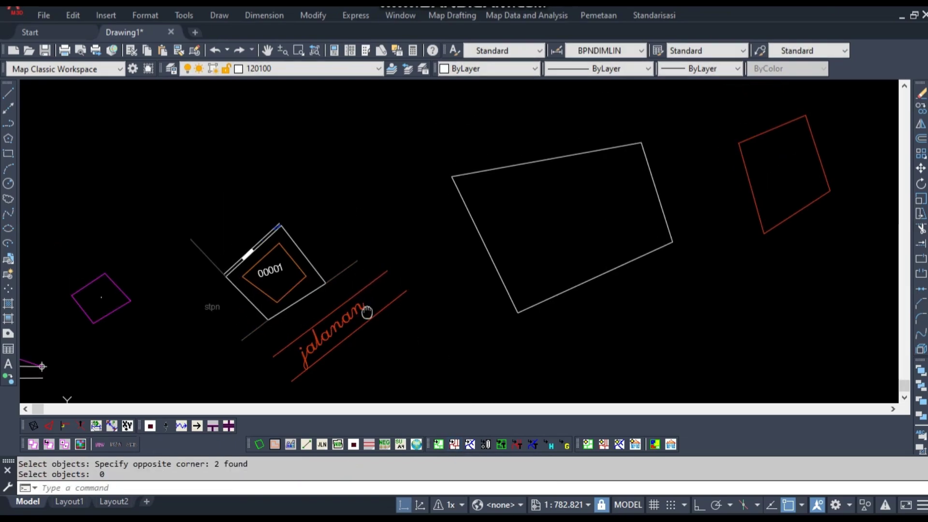
left_click(393, 300)
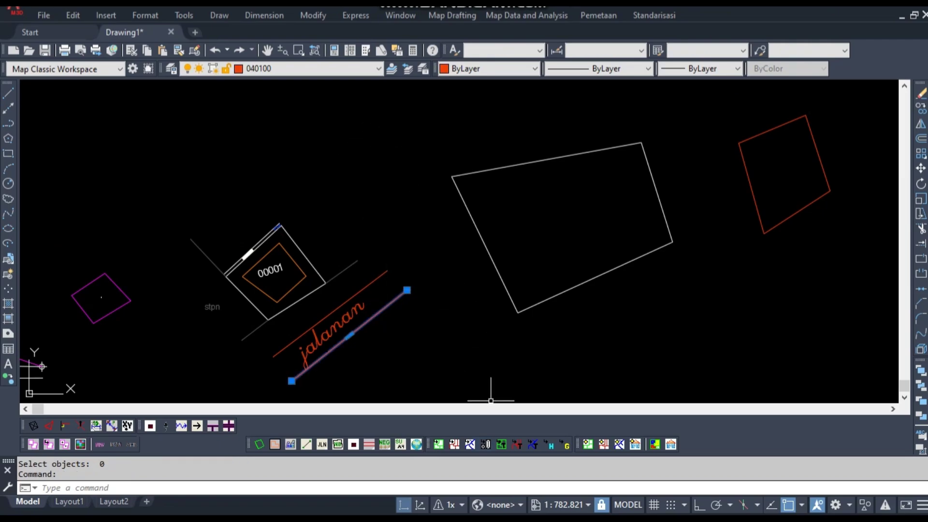
- Convert the Saluran Air line along parcel 00001's upper edge into a water channel boundary, then check its layer
scroll(345, 297, "down", 3)
scroll(348, 302, "up", 7)
key("Escape")
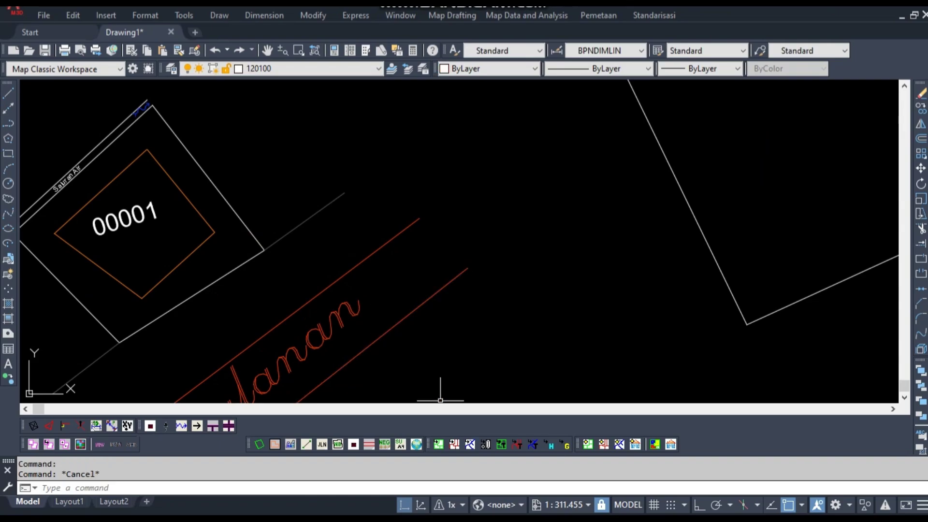
left_click(470, 444)
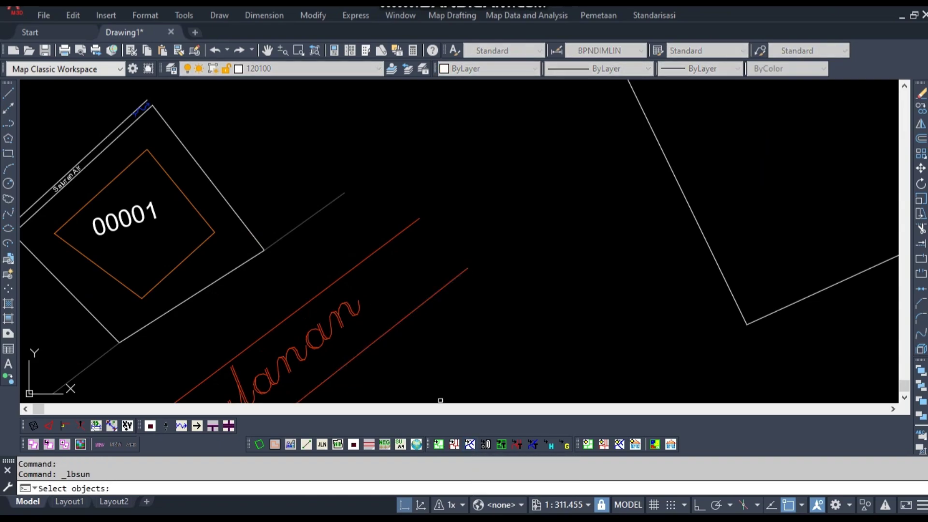
middle_click_drag(191, 168, 435, 265)
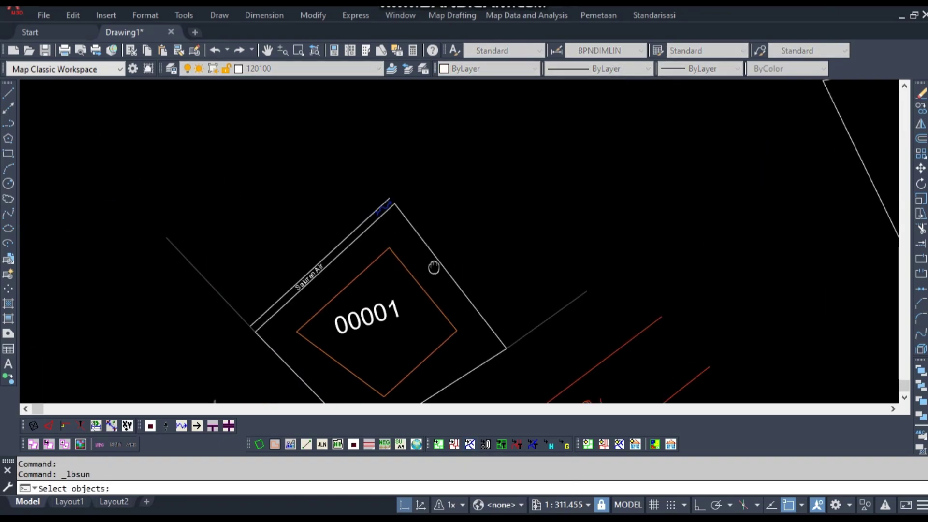
left_click(358, 227)
scroll(339, 242, "down", 3)
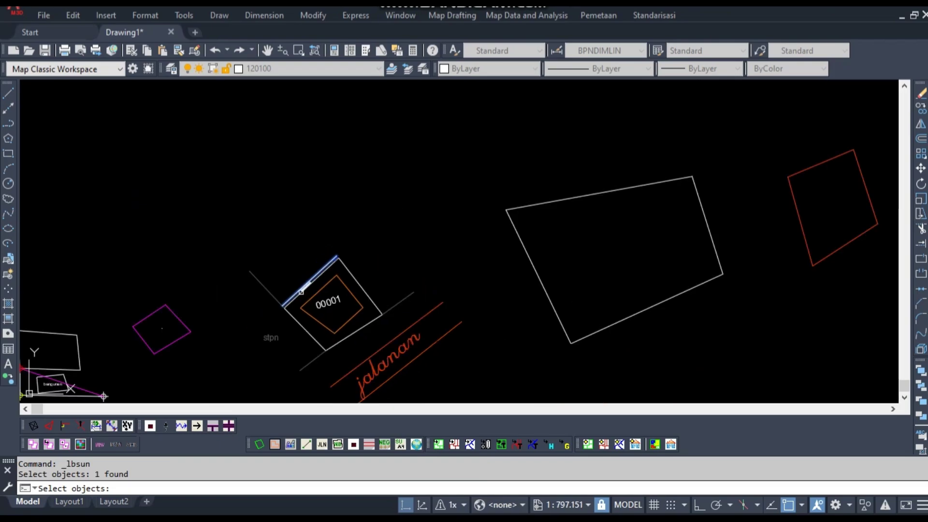
scroll(309, 280, "up", 8)
key("Return")
left_click(338, 220)
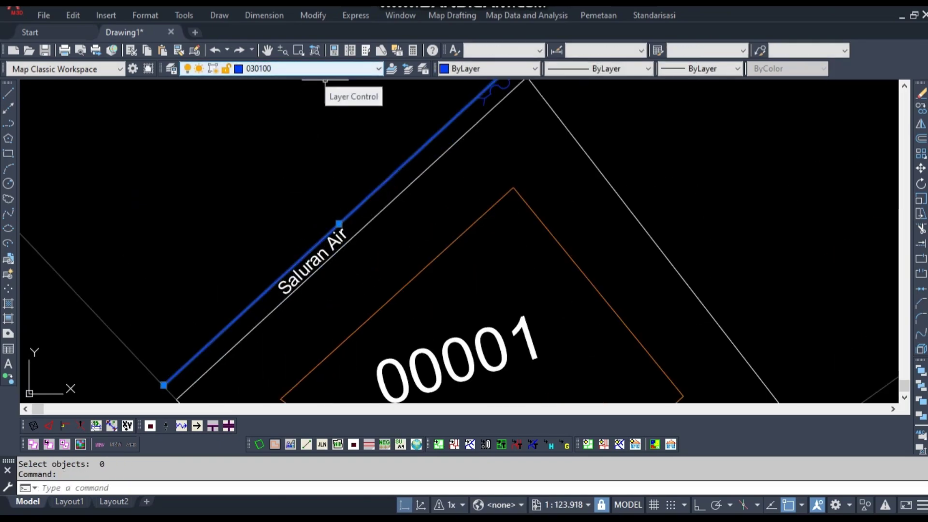
scroll(327, 155, "down", 5)
scroll(518, 201, "down", 1)
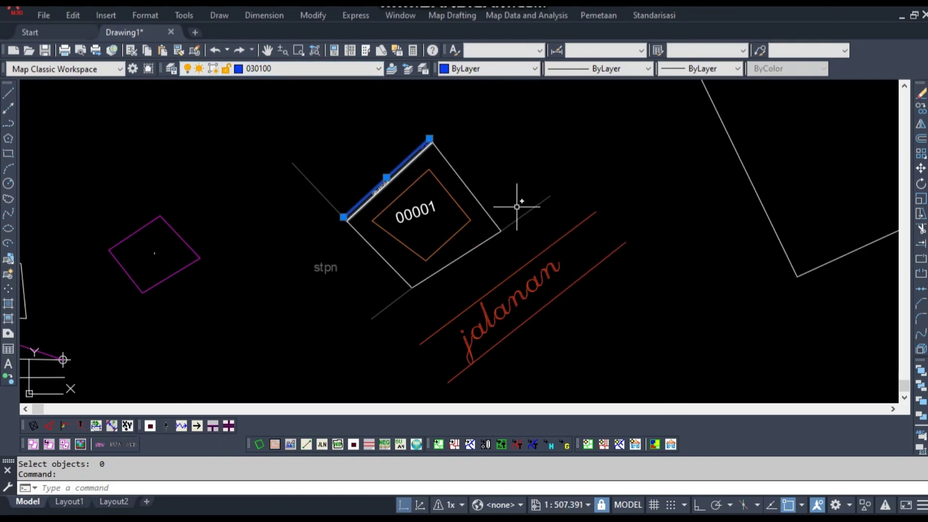
key("Escape")
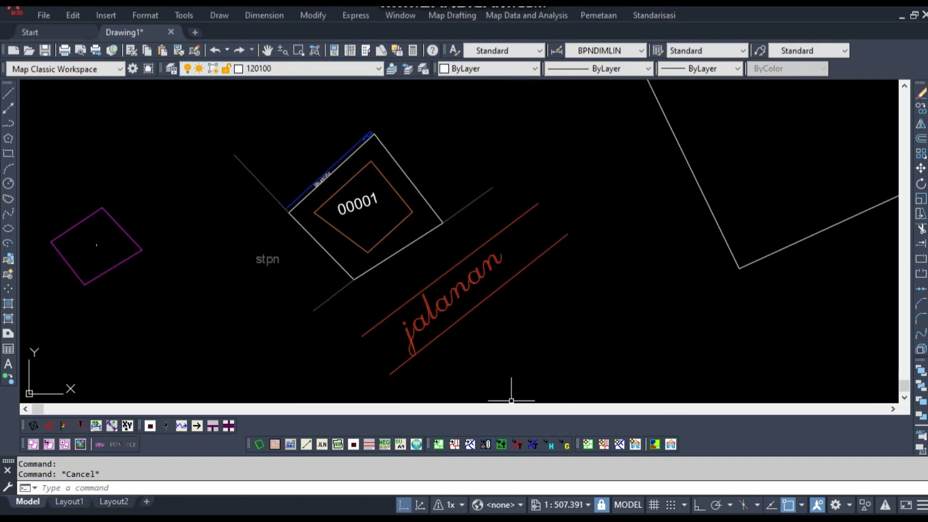
- Make the orange inner outline a building boundary and confirm it sits on layer 070100
left_click(486, 444)
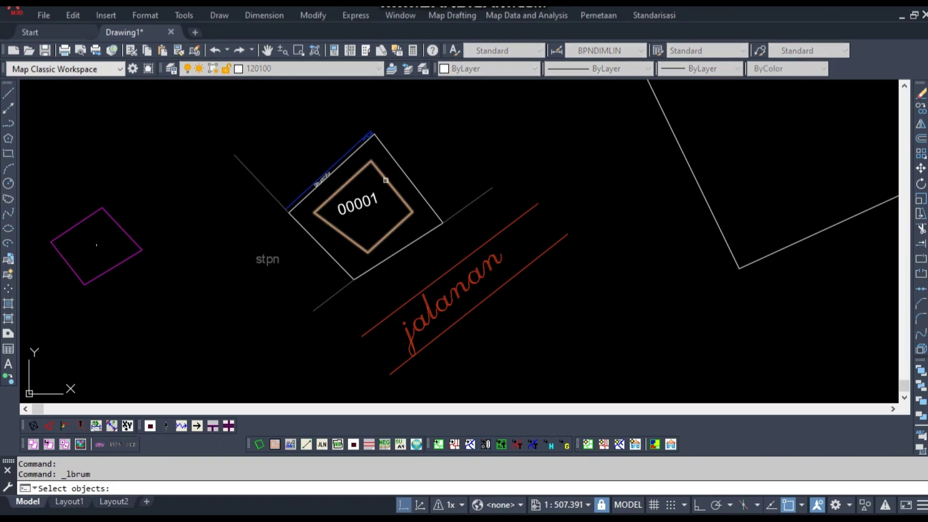
left_click(383, 179)
key("Return")
key("Escape")
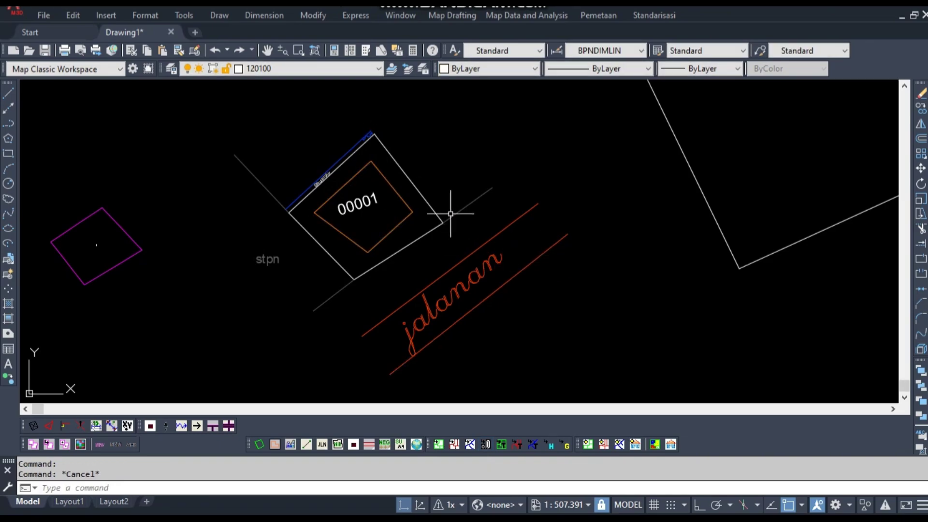
left_click(409, 207)
scroll(376, 196, "up", 2)
scroll(364, 185, "up", 2)
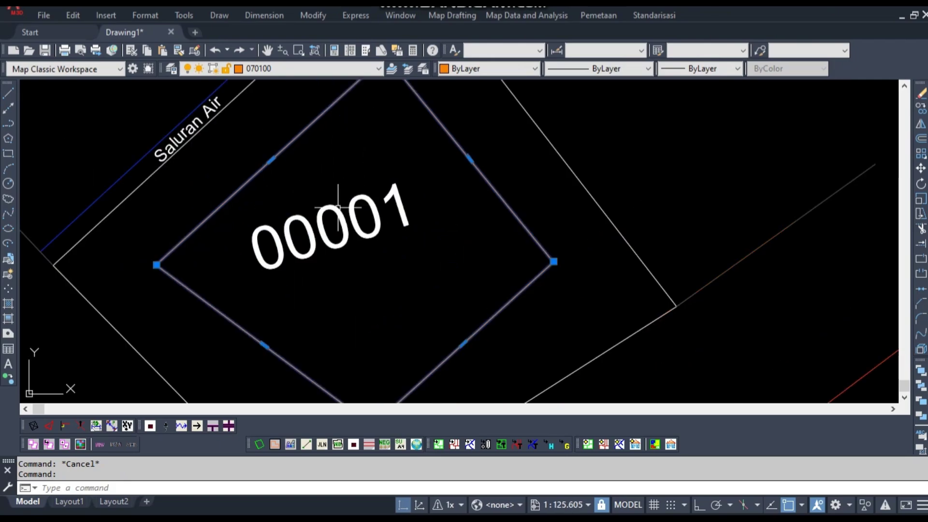
scroll(367, 188, "down", 5)
scroll(377, 198, "up", 4)
scroll(391, 212, "up", 1)
key("Escape")
scroll(405, 229, "down", 2)
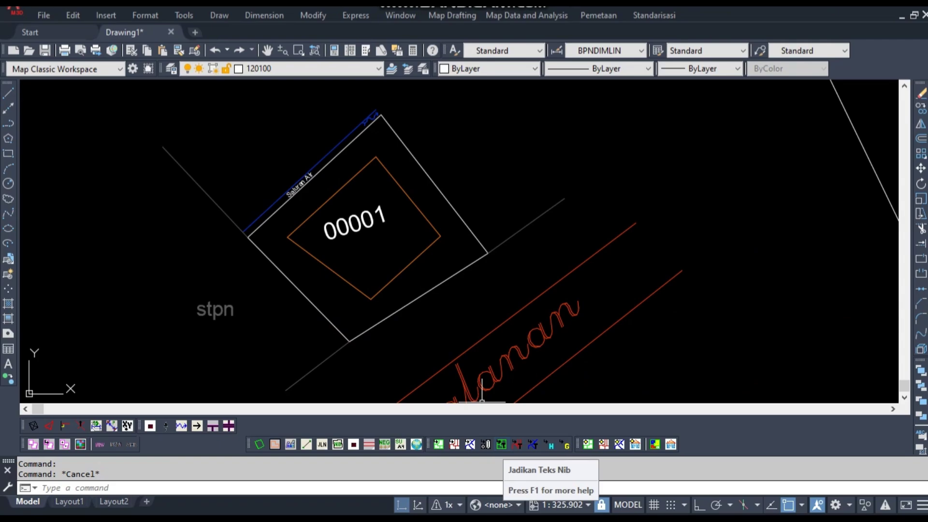
- Create a large '00001' multiline text right of the parcel above the road, then window-select it
type("mt")
key("Return")
left_click(622, 144)
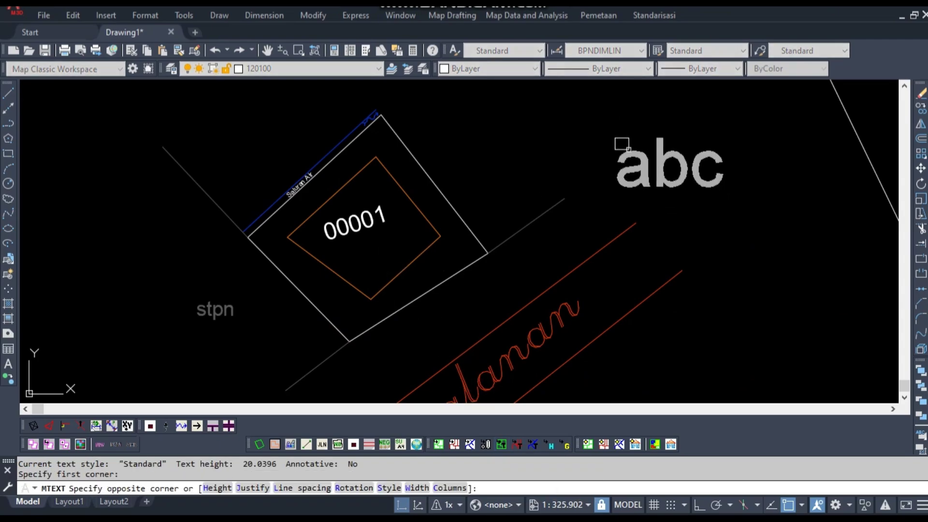
type("000")
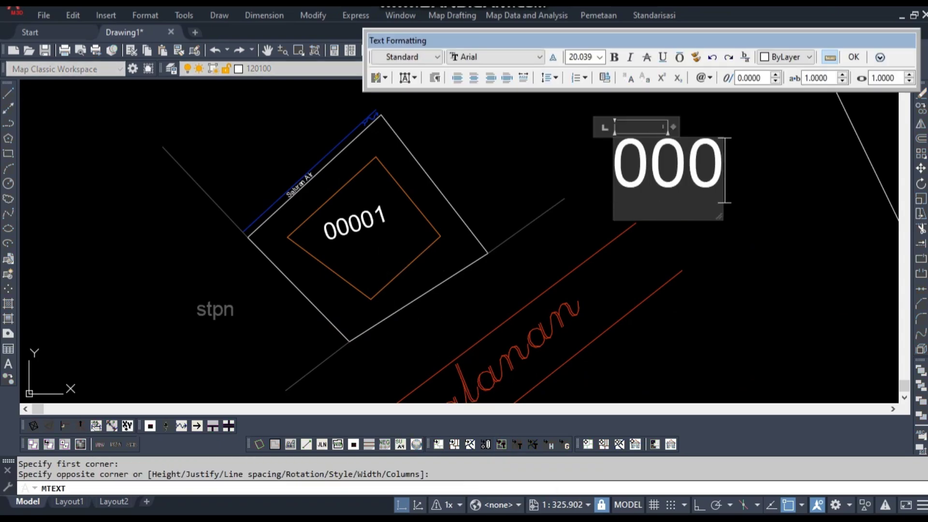
type("01")
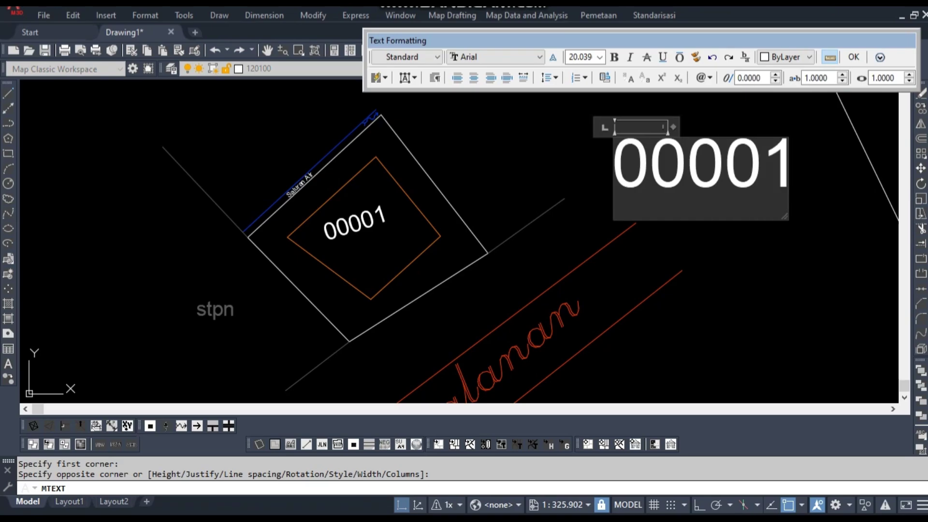
key("Escape")
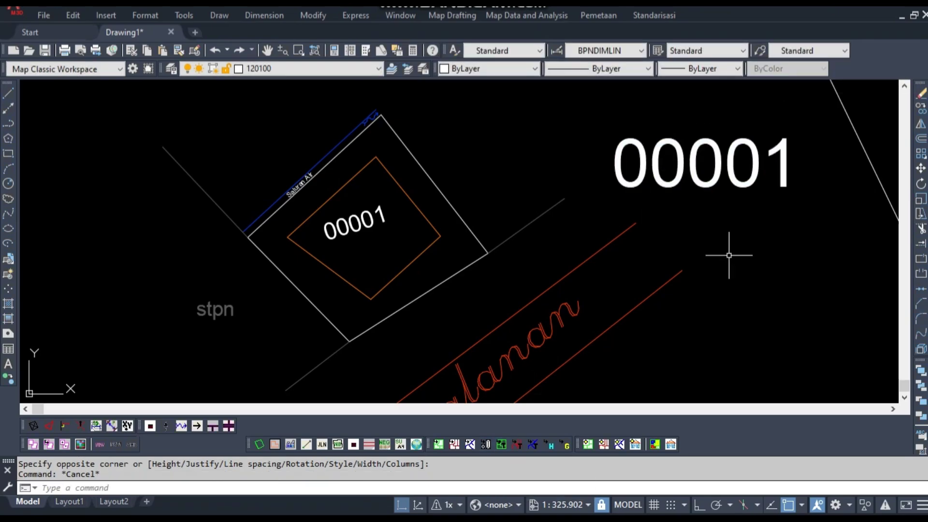
left_click(774, 196)
left_click(644, 206)
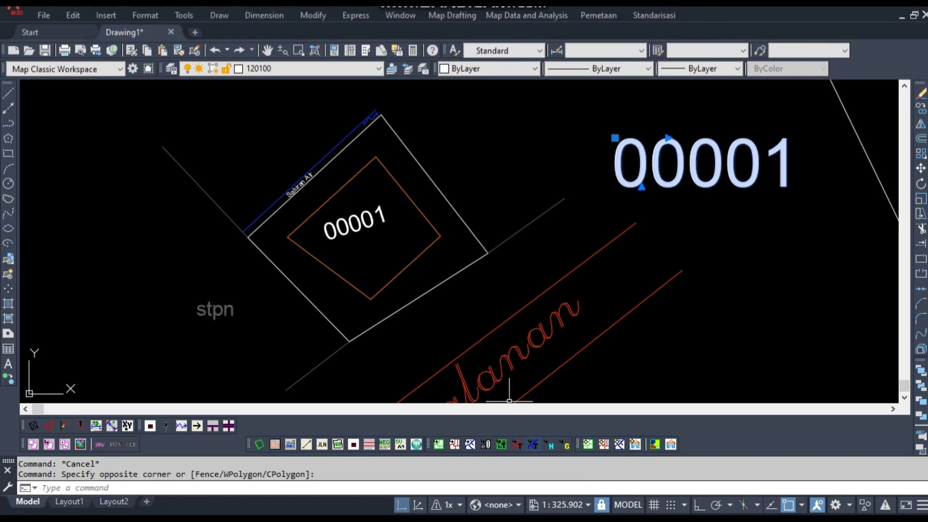
- Turn the Saluran Air text into a blue label
scroll(319, 182, "down", 2)
scroll(314, 181, "up", 4)
scroll(293, 178, "up", 7)
left_click(291, 177)
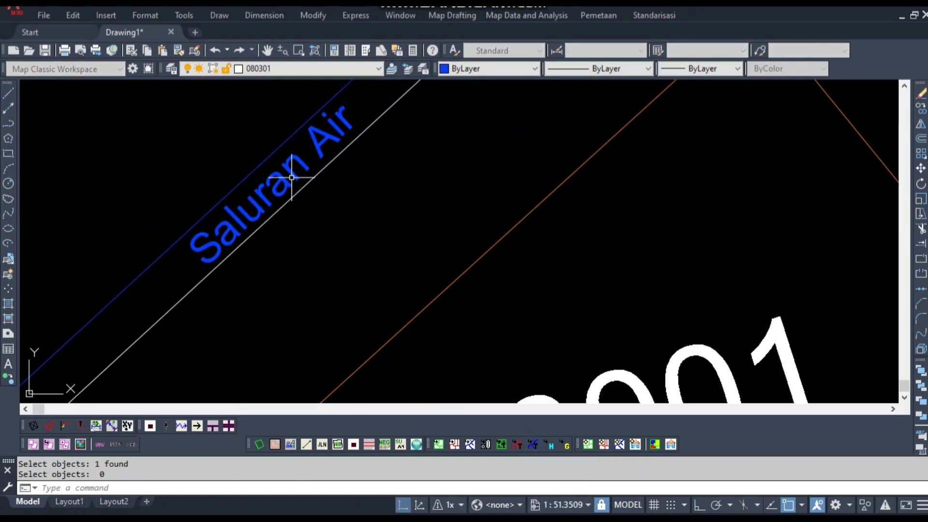
scroll(292, 178, "down", 5)
scroll(283, 176, "up", 3)
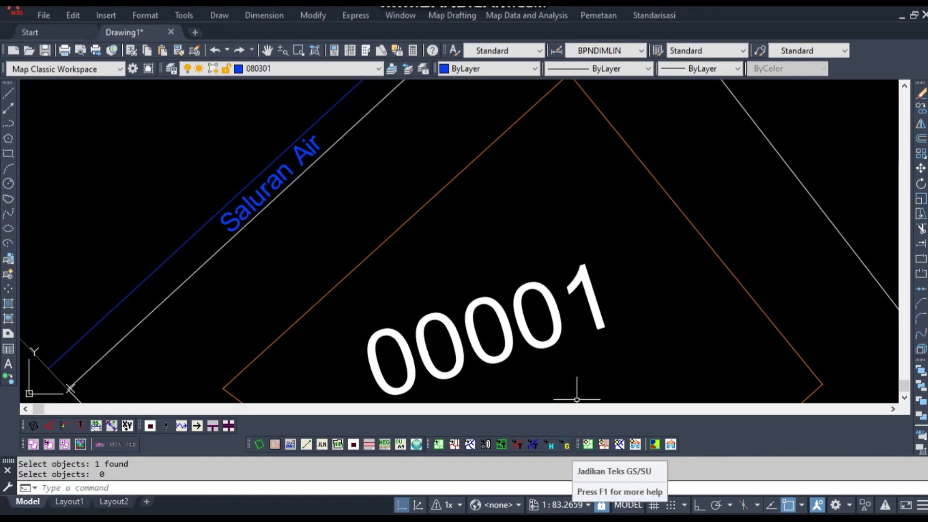
- Move the 00001 label inside the parcel slightly lower-right
middle_click_drag(569, 365, 482, 257)
left_click_drag(486, 267, 426, 227)
type("m")
key("Return")
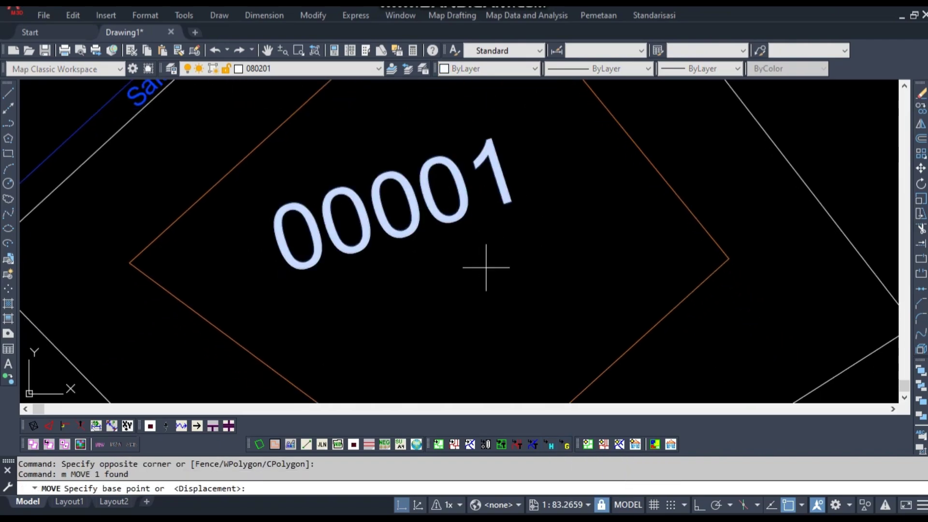
left_click(486, 267)
left_click(524, 306)
key("Escape")
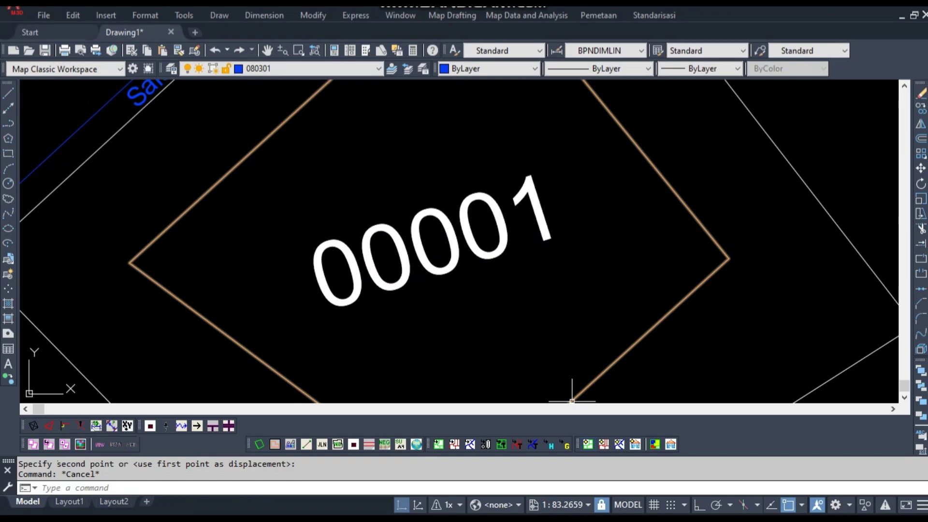
- Run the topology clean on the linework and review its report
left_click(588, 444)
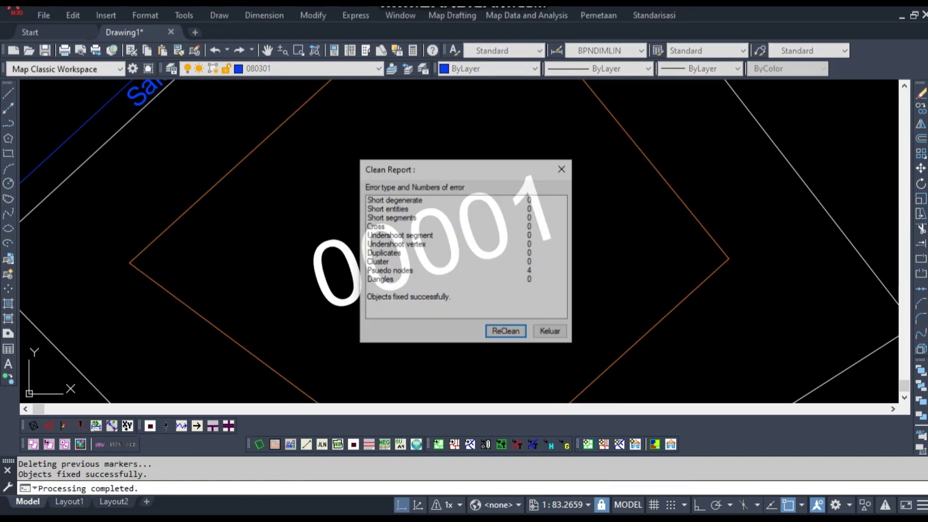
left_click(563, 168)
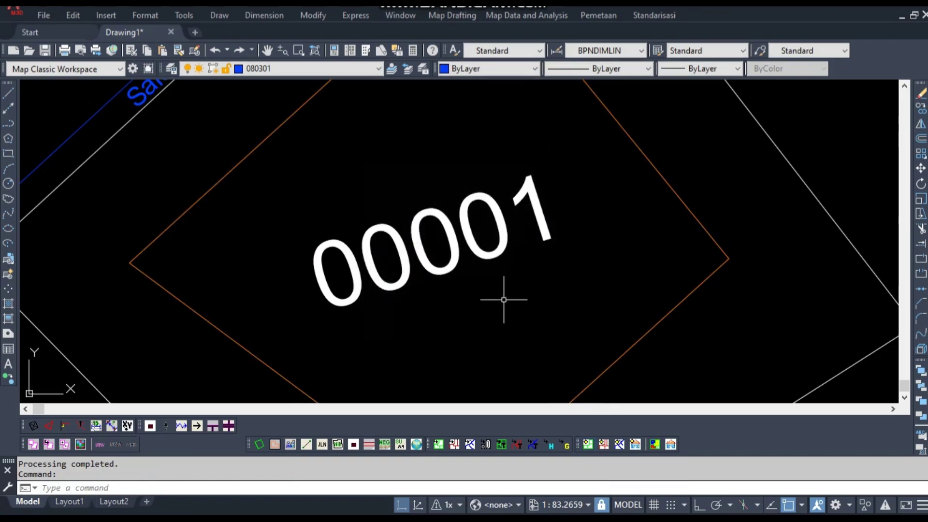
scroll(507, 303, "down", 5)
mouse_move(527, 311)
middle_mouse_down()
mouse_move(483, 290)
mouse_move(441, 224)
mouse_move(448, 247)
mouse_move(362, 280)
middle_mouse_up()
scroll(363, 280, "down", 4)
scroll(425, 311, "up", 5)
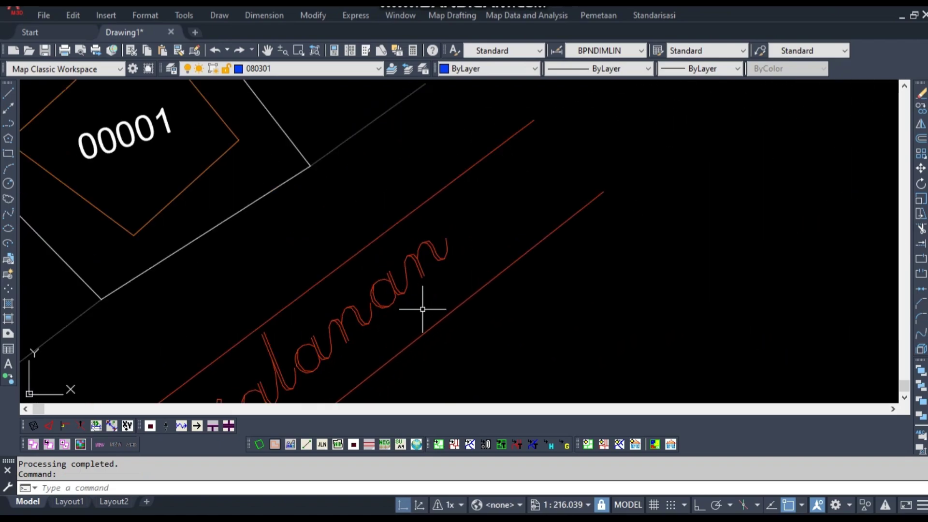
scroll(423, 310, "down", 5)
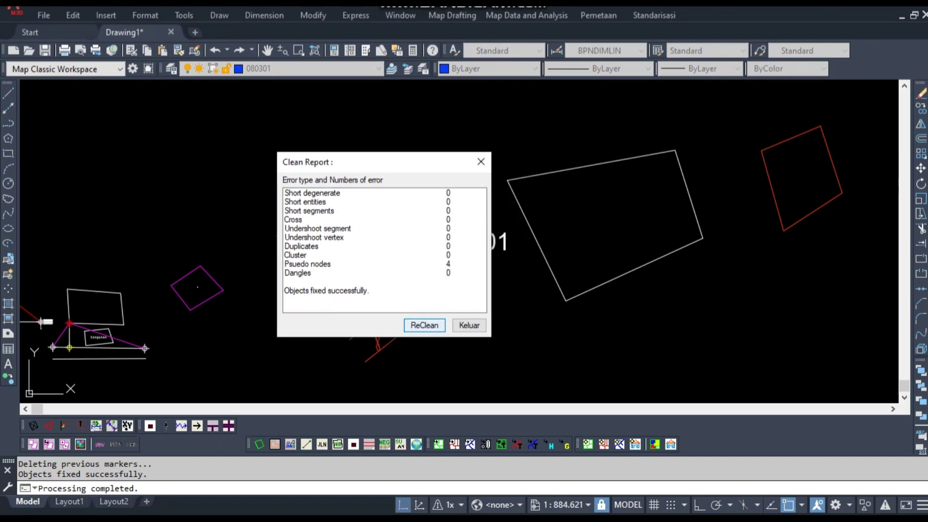
key("Escape")
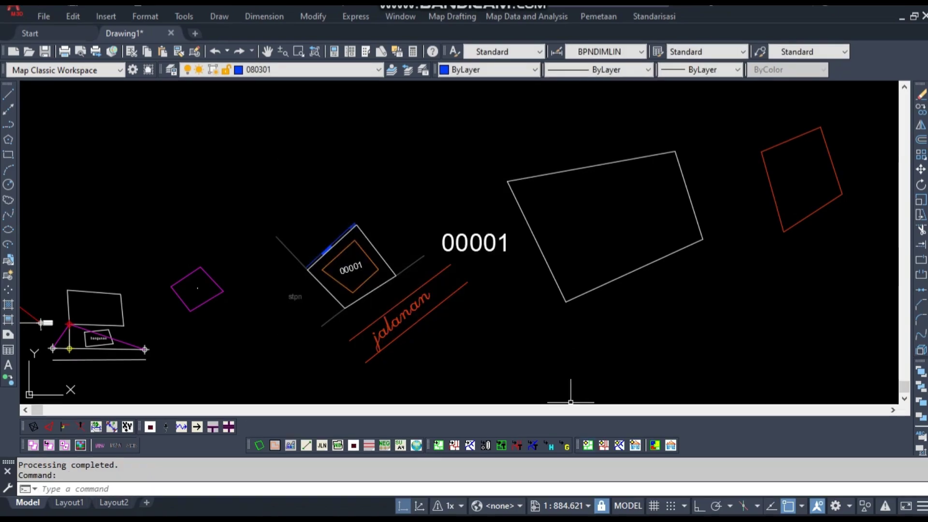
- Re-run the clean until every error count is 0, then close the report
scroll(347, 287, "up", 4)
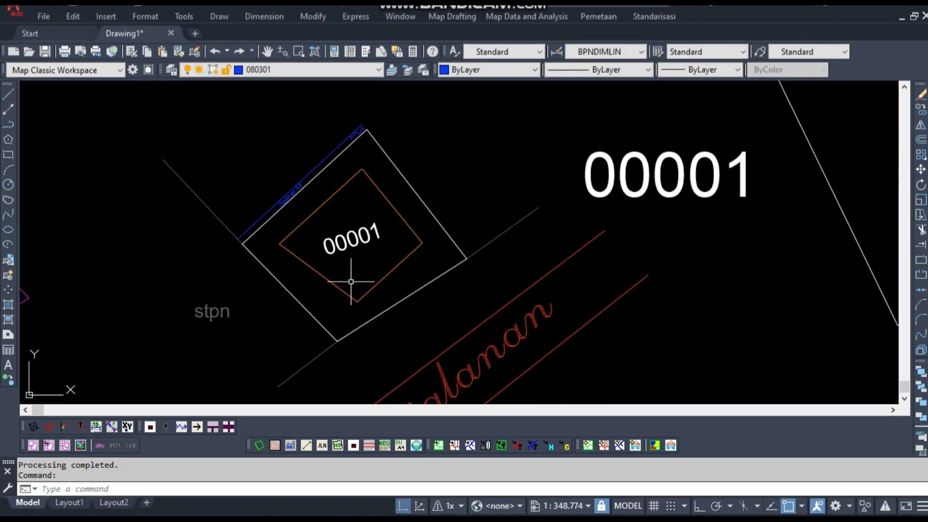
key("Return")
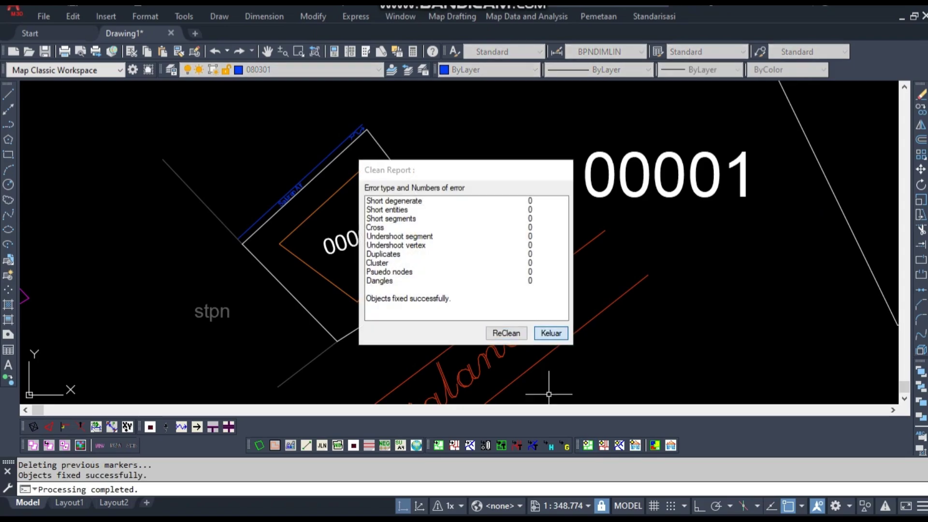
key("Return")
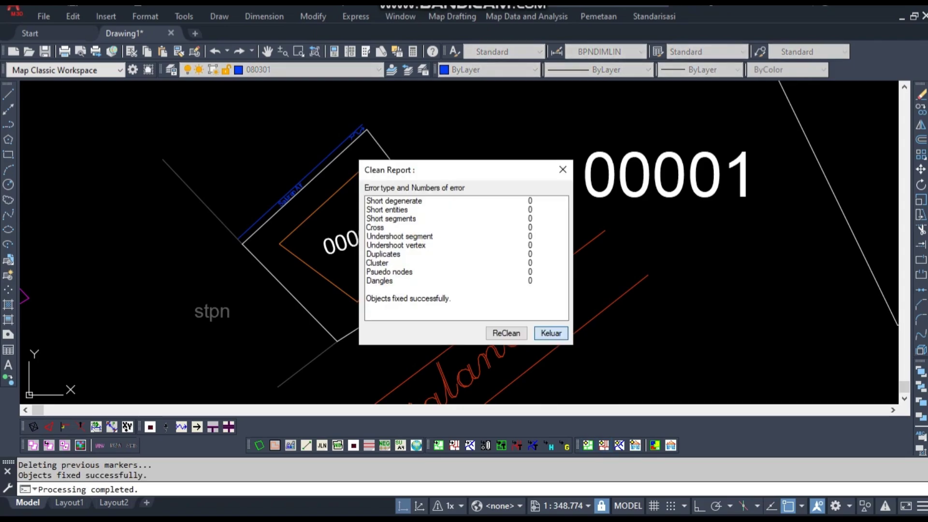
key("Return")
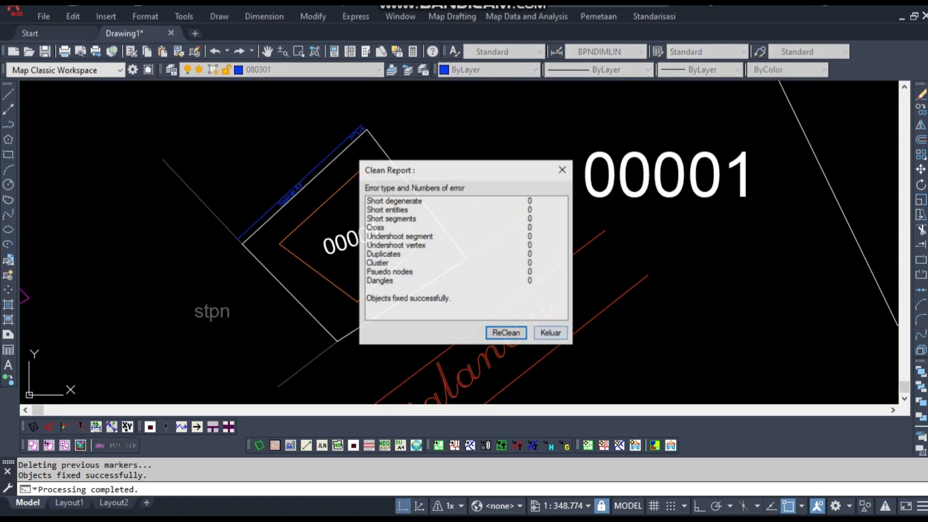
key("Escape")
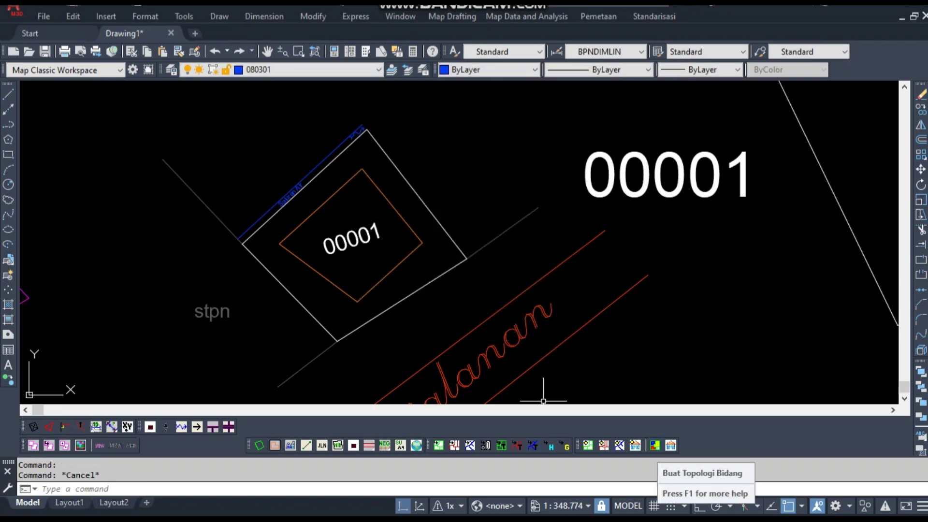
- Build the BATAS_PERSIL parcel boundary topology and check the confirmation message
right_click(655, 445)
left_click(654, 445)
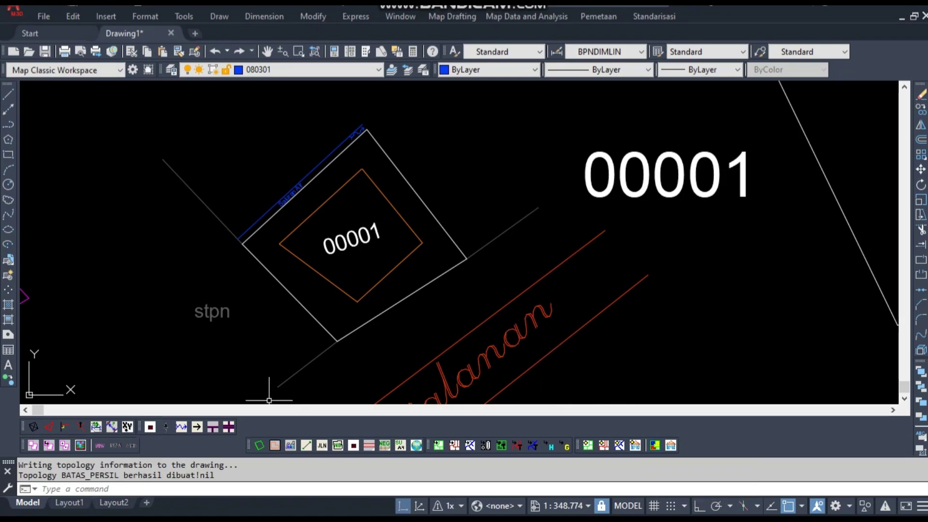
left_click_drag(56, 475, 148, 476)
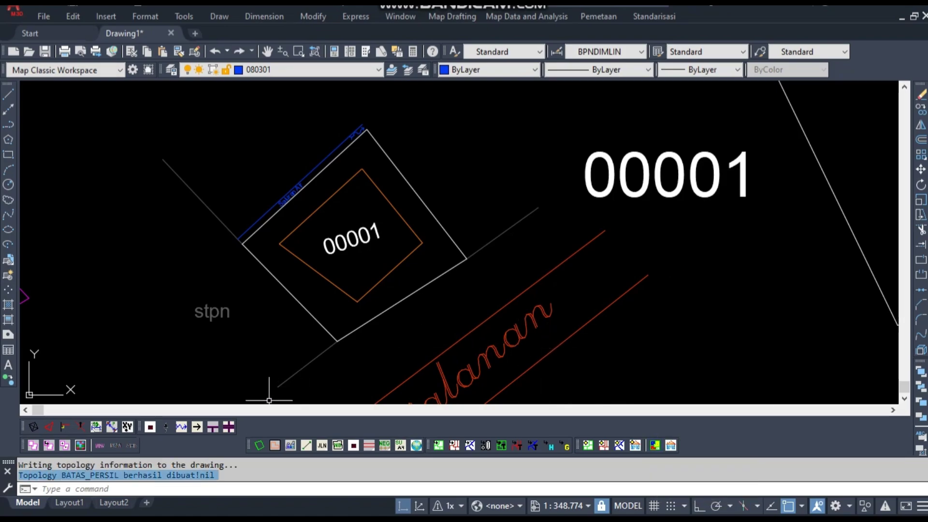
scroll(441, 234, "down", 5)
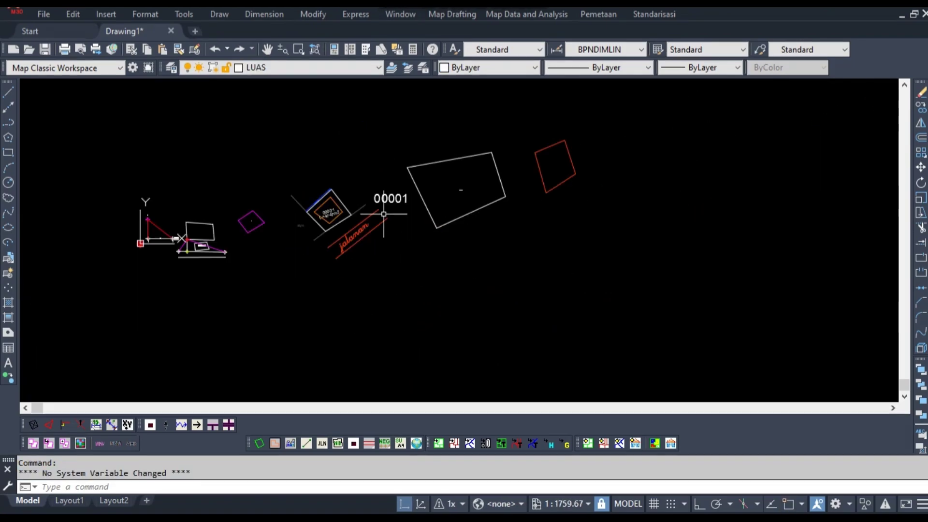
scroll(317, 212, "up", 3)
scroll(317, 211, "up", 2)
- Erase the old L=4747m2 area label from parcel 00001
left_click(278, 221)
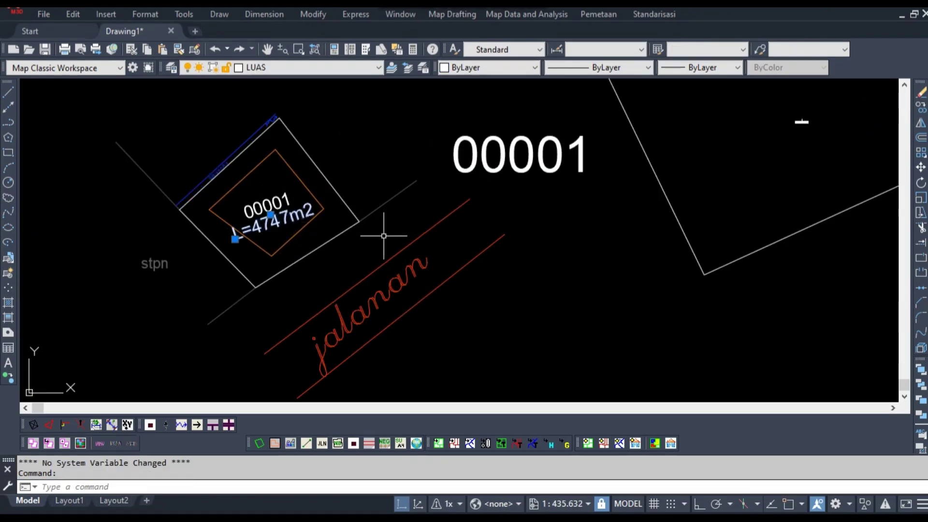
key("Delete")
scroll(472, 263, "down", 3)
key("Escape")
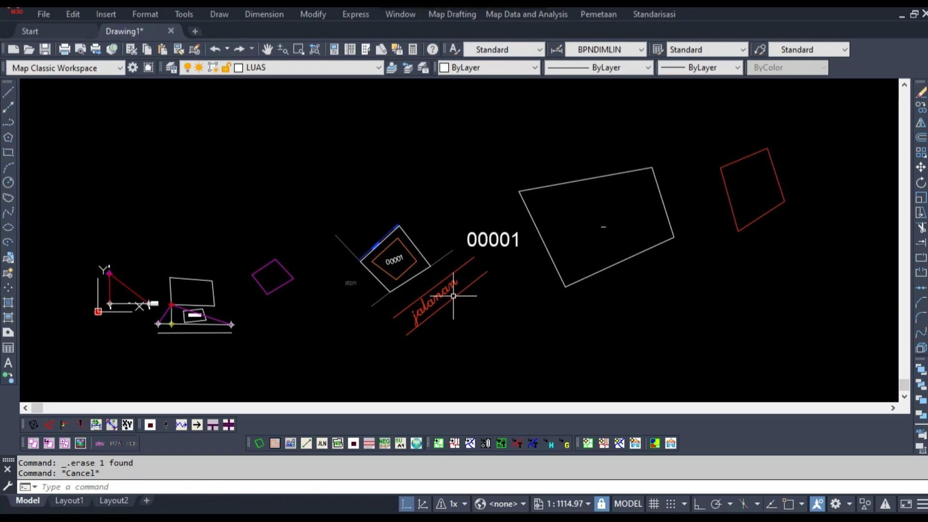
scroll(442, 293, "up", 3)
scroll(443, 293, "down", 2)
- Select the parcel boundary polygon and recentre the parcel in view
mouse_move(442, 295)
middle_mouse_down()
mouse_move(414, 284)
mouse_move(564, 203)
mouse_move(502, 293)
middle_mouse_up()
scroll(449, 253, "up", 6)
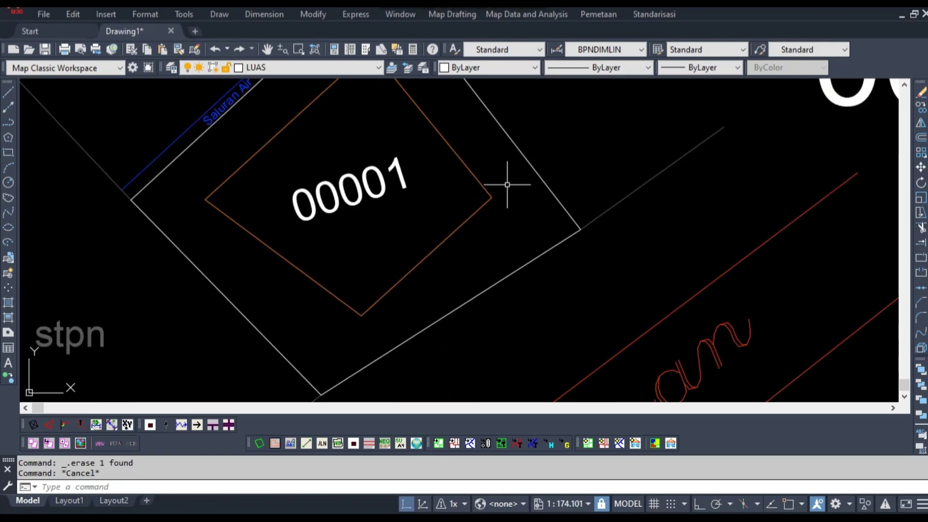
left_click(544, 179)
scroll(408, 305, "down", 2)
scroll(425, 304, "down", 2)
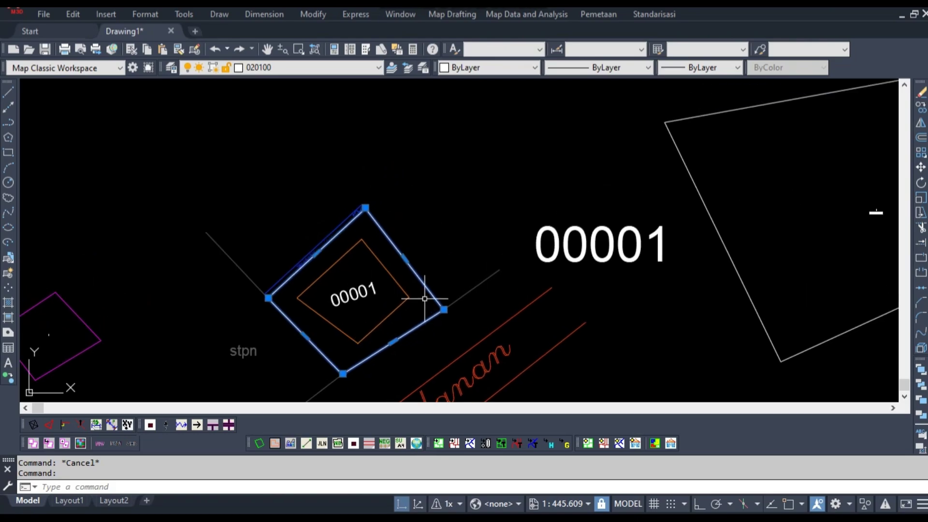
scroll(425, 283, "up", 4)
middle_click_drag(425, 284, 486, 224)
scroll(487, 242, "down", 2)
type("LI")
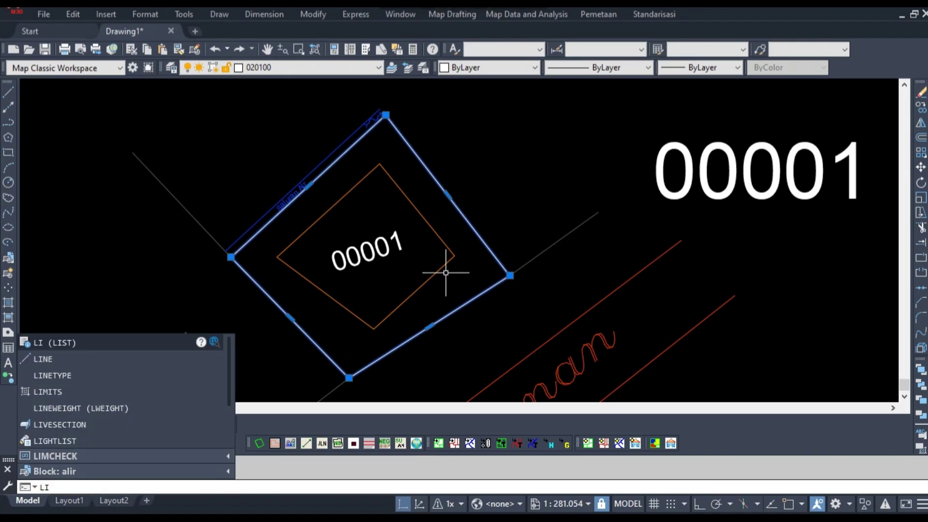
key("Return")
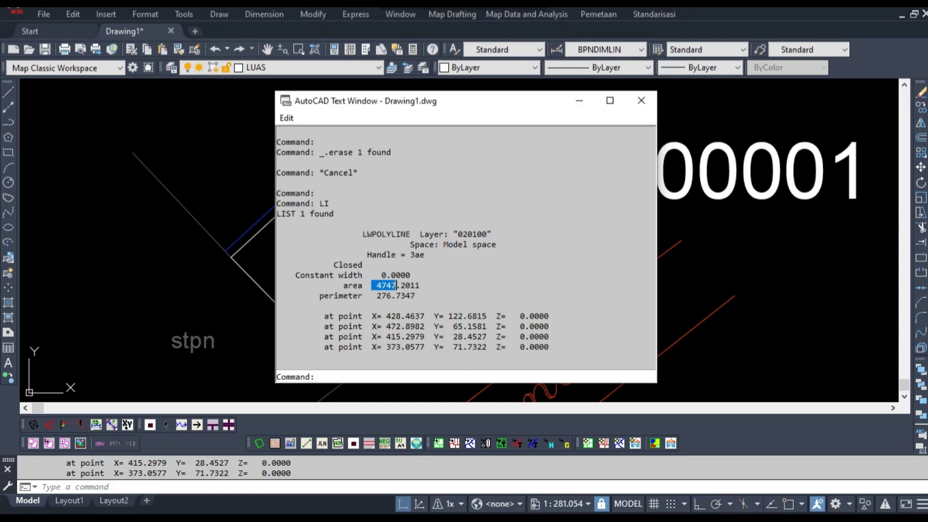
left_click(642, 100)
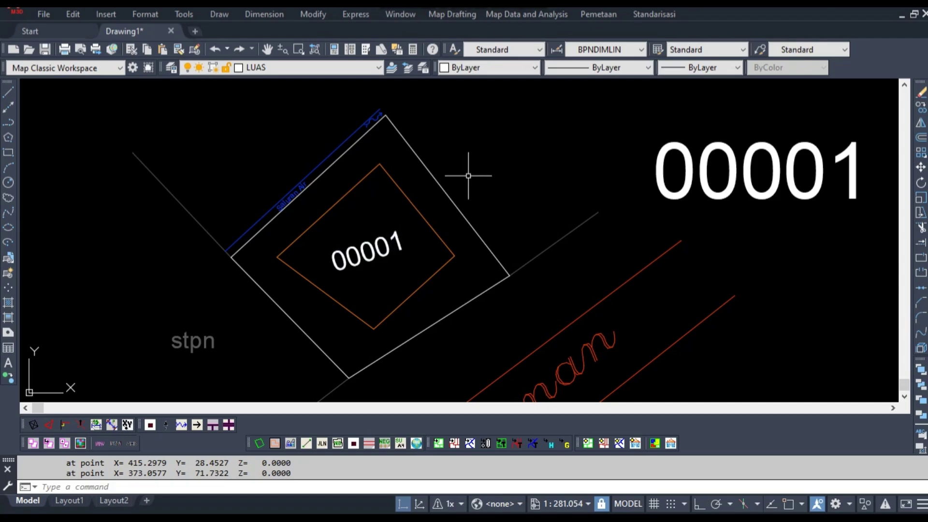
left_click(453, 201)
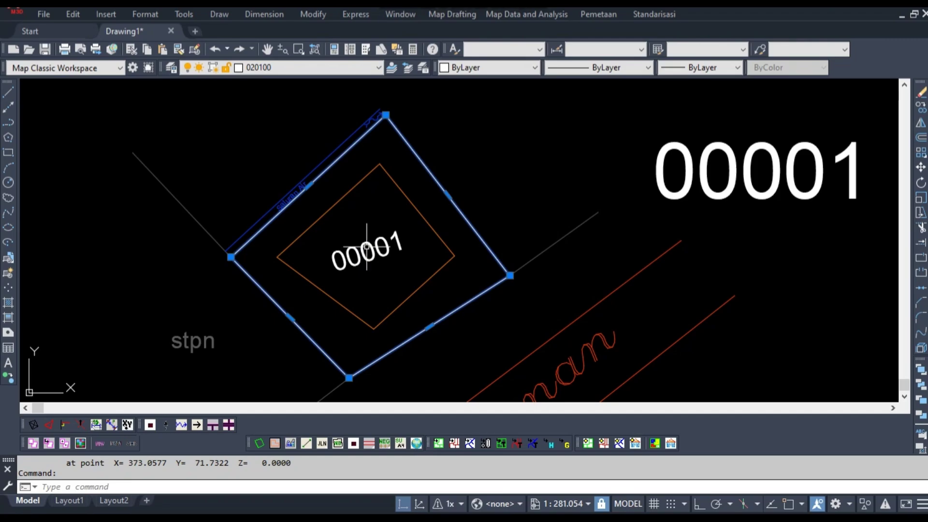
type("'")
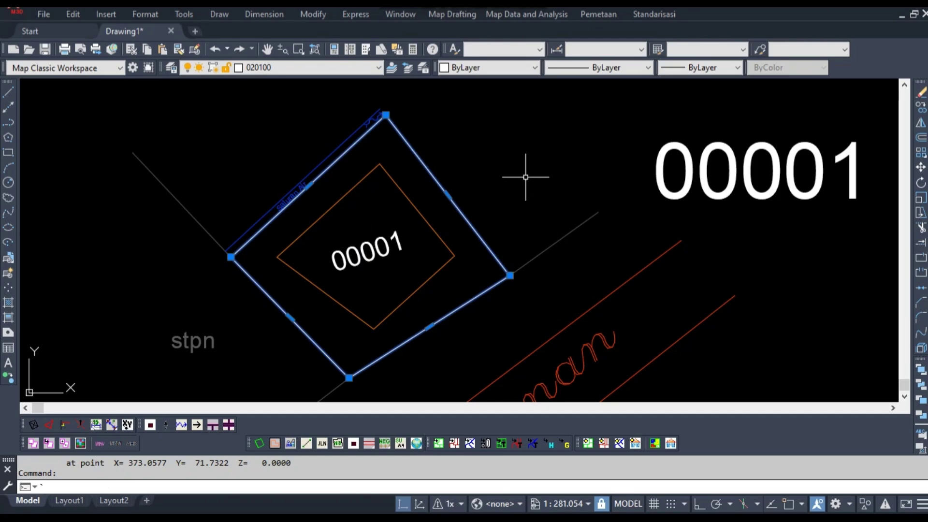
key("Escape")
type("Dlua")
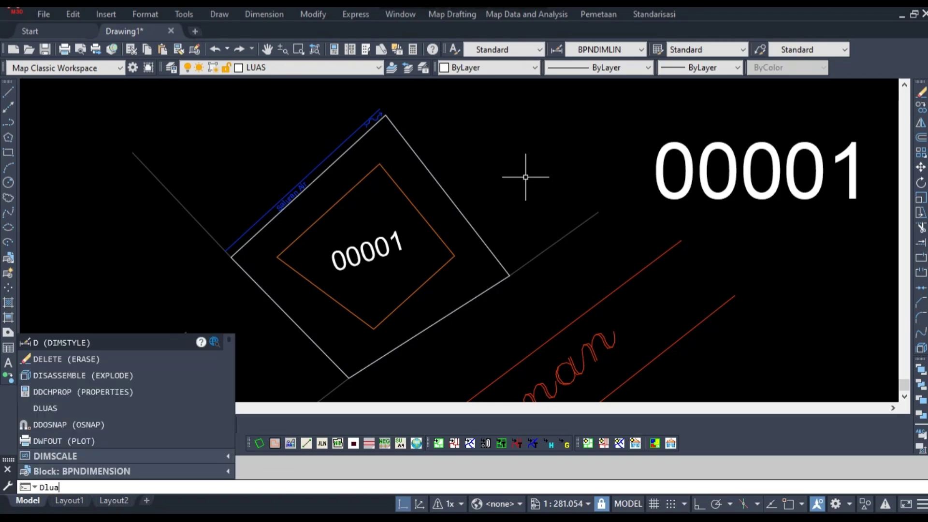
- Place an area label on the orange parcel outline with the parcel-area labelling routine
type("s")
key("Return")
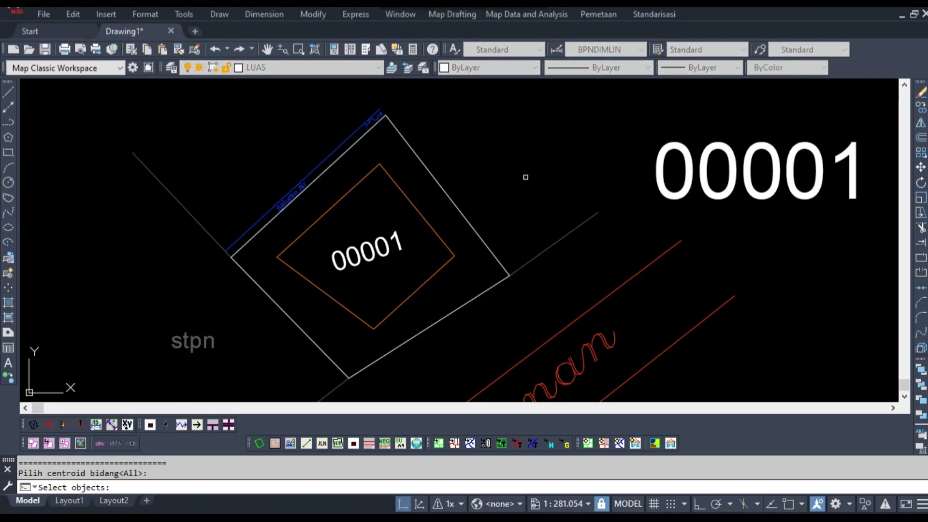
left_click(464, 216)
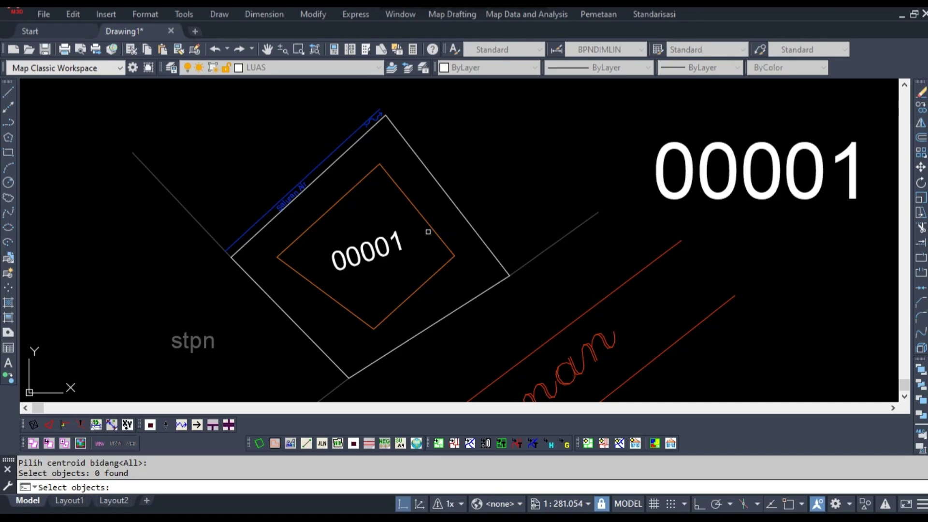
left_click(430, 232)
key("Return")
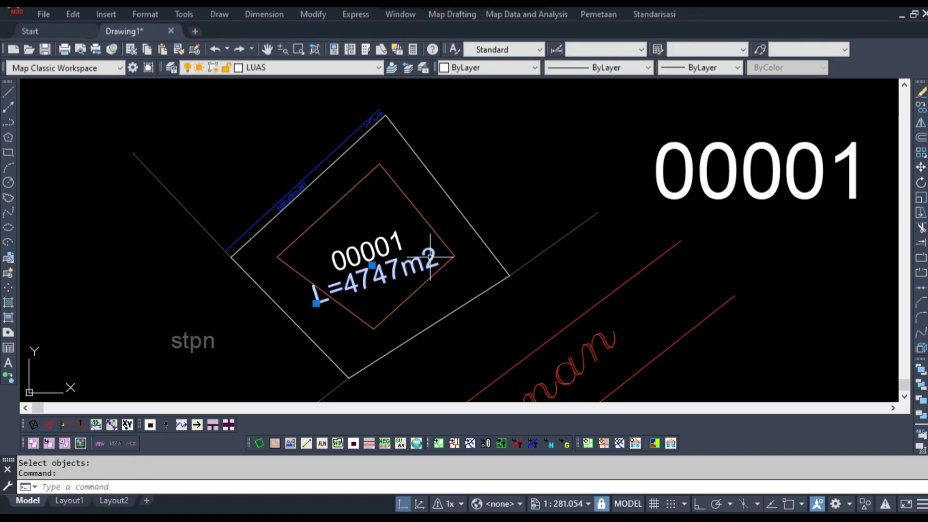
scroll(405, 245, "down", 4)
scroll(425, 259, "up", 6)
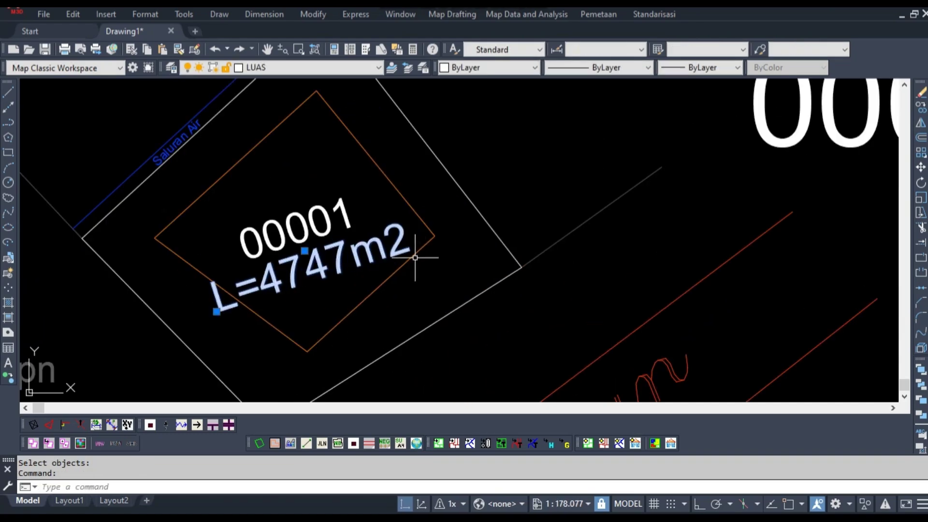
key("Escape")
- Inspect the new L=4747m2 label beneath the 00001 parcel number
scroll(411, 252, "down", 2)
scroll(406, 247, "down", 5)
scroll(406, 245, "up", 4)
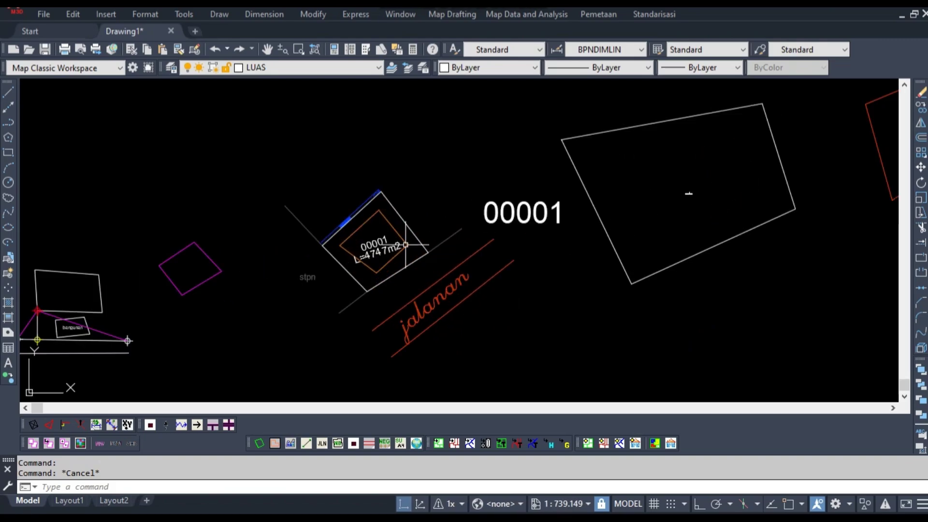
scroll(435, 261, "up", 2)
scroll(444, 269, "down", 4)
middle_click_drag(448, 270, 484, 259)
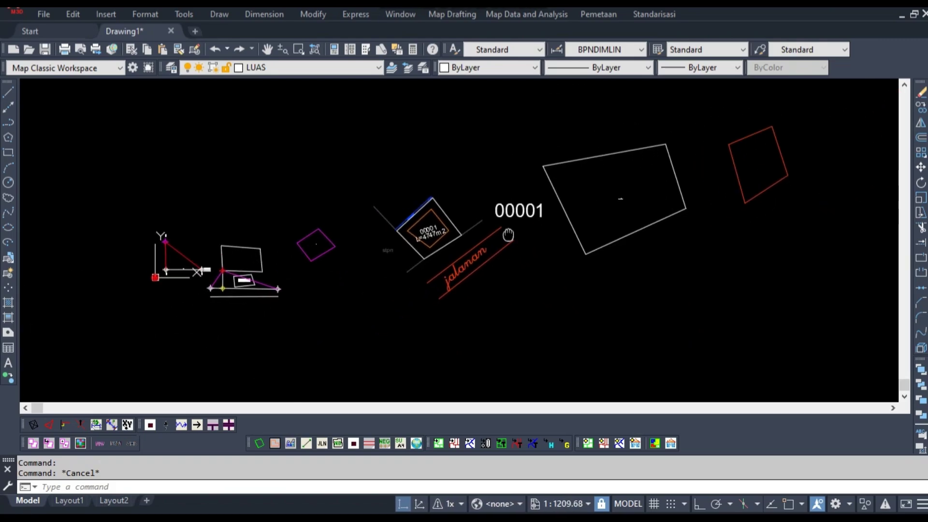
scroll(445, 280, "up", 4)
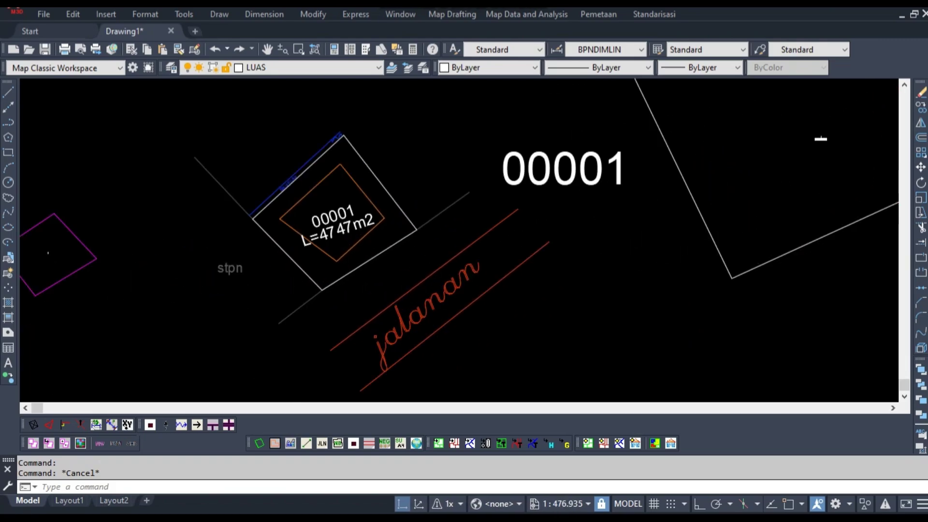
scroll(445, 280, "down", 4)
scroll(445, 280, "up", 4)
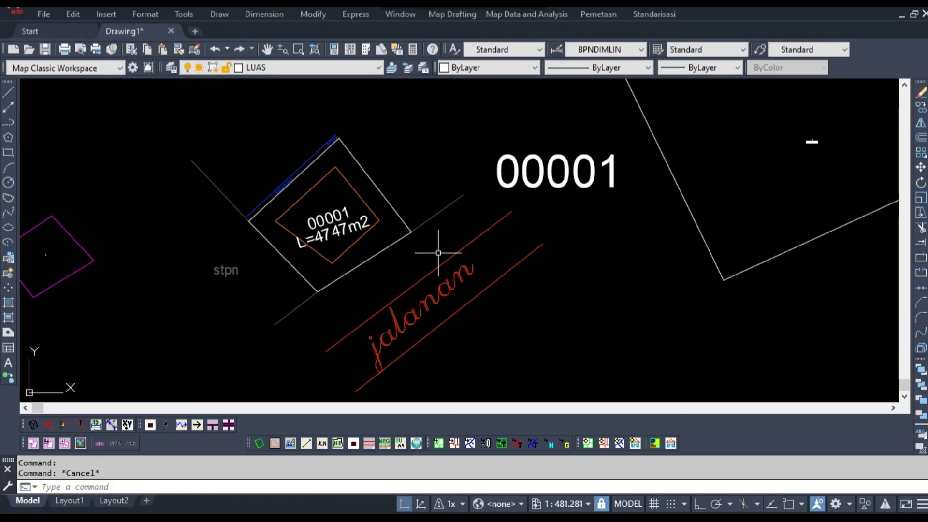
scroll(374, 225, "up", 4)
left_click(347, 221)
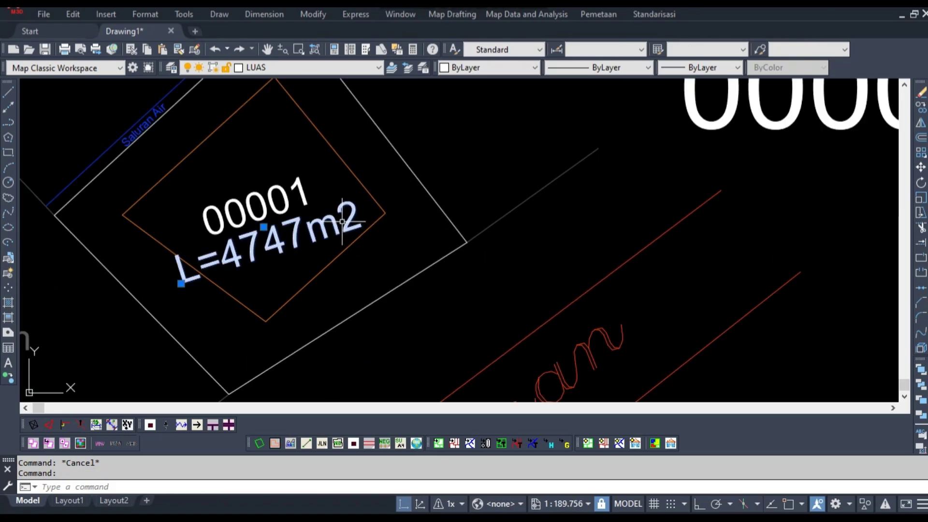
key("Escape")
- Check the parcel label text alongside the parcel and road in an overview of the drawing
scroll(343, 221, "down", 4)
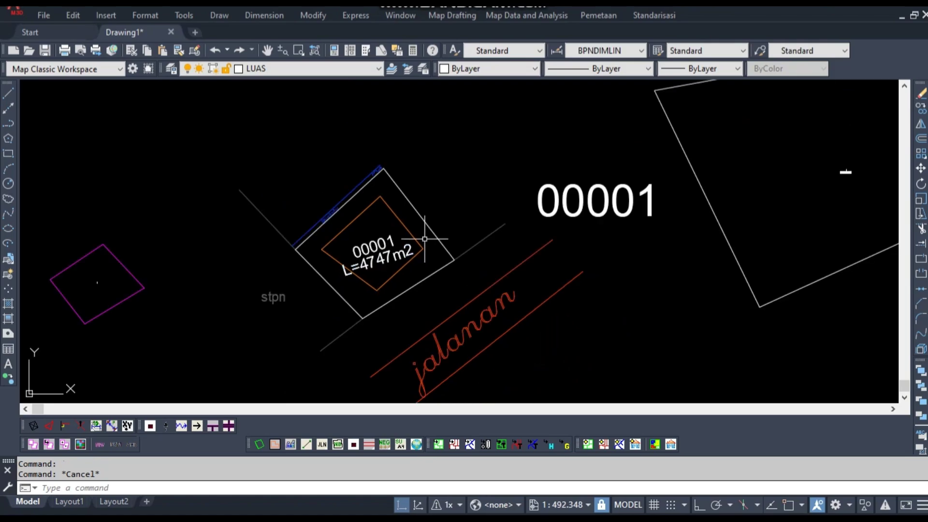
middle_click_drag(424, 239, 403, 258)
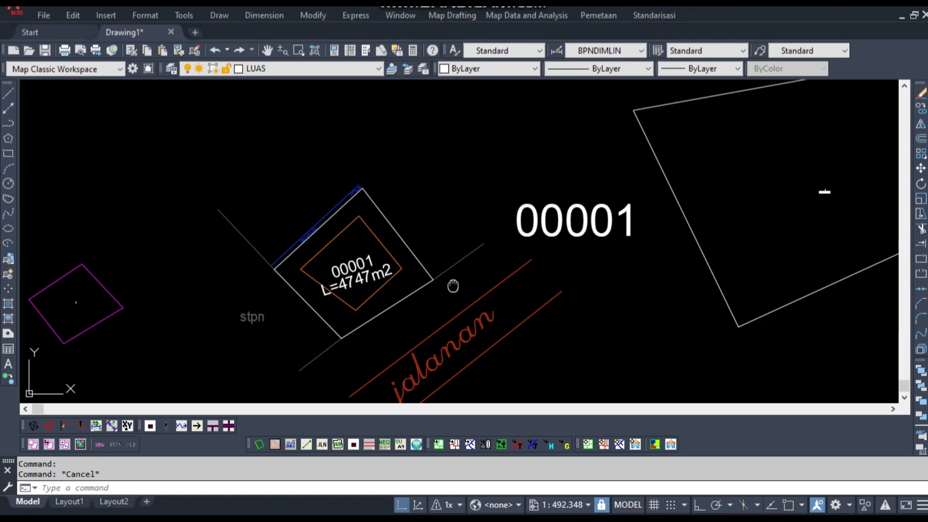
middle_click_drag(453, 286, 410, 220)
scroll(410, 232, "down", 4)
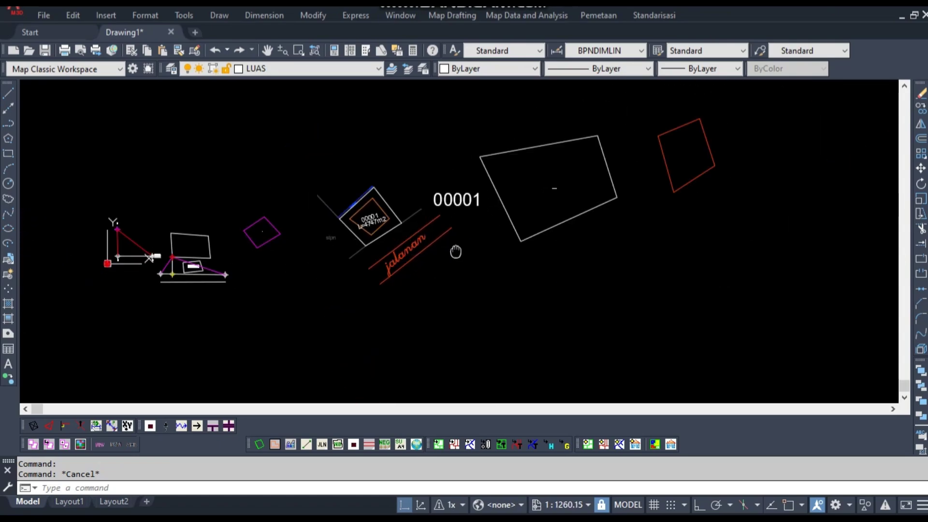
middle_click_drag(456, 251, 467, 291)
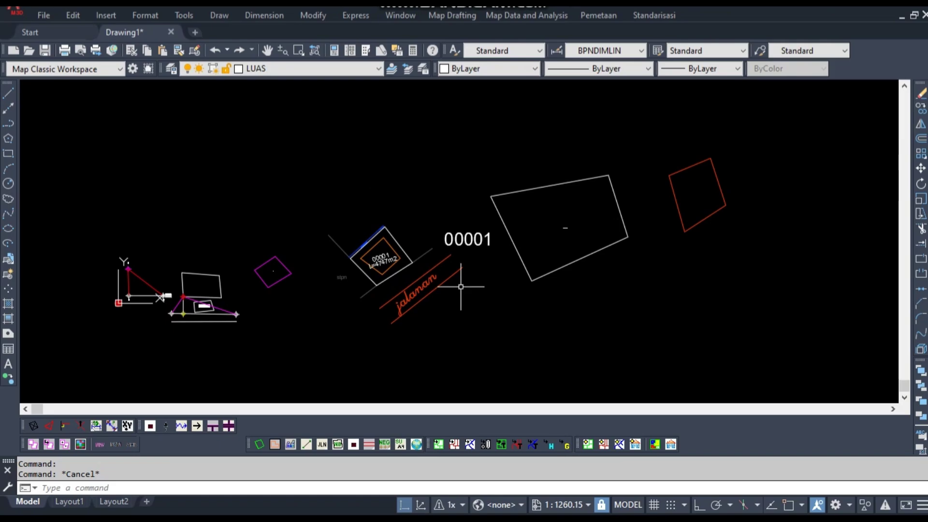
scroll(461, 287, "up", 8)
middle_click_drag(452, 270, 586, 290)
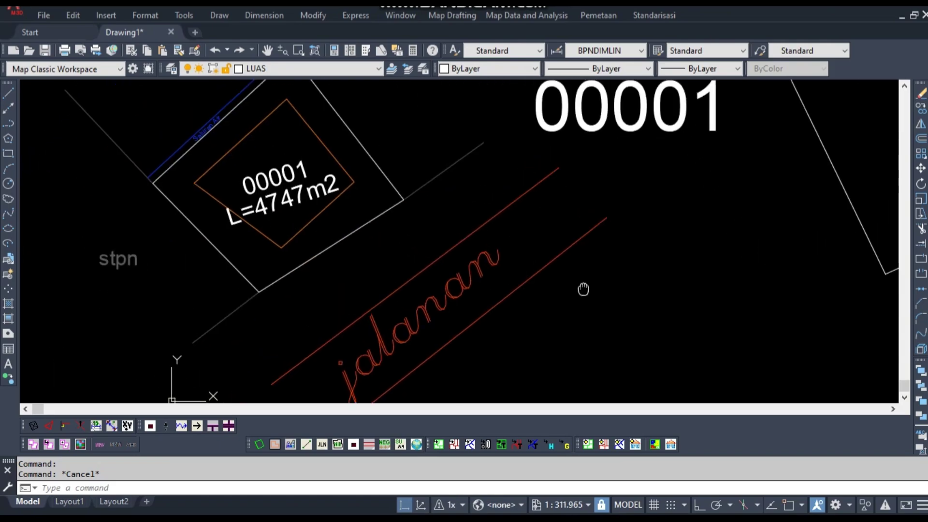
scroll(550, 315, "down", 8)
middle_click_drag(550, 315, 504, 307)
scroll(504, 307, "up", 9)
left_click(332, 251)
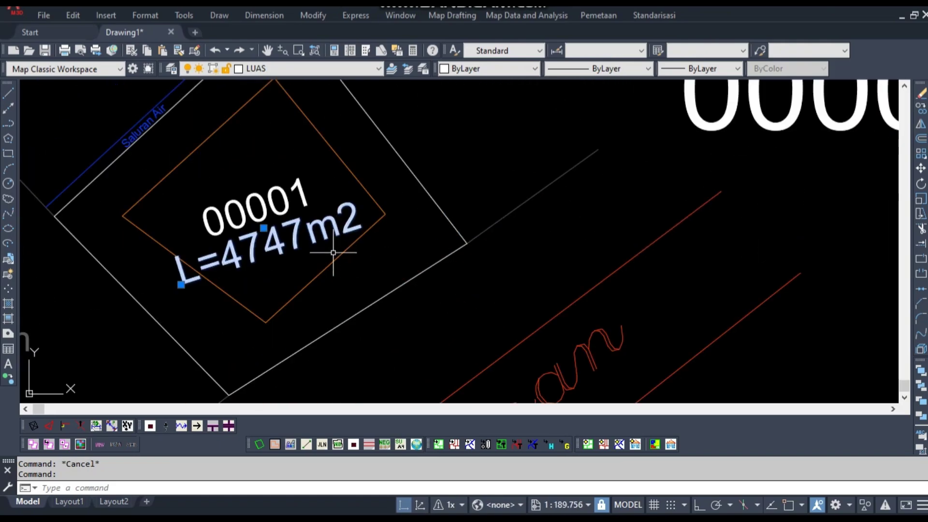
scroll(332, 251, "down", 8)
middle_click_drag(345, 274, 412, 240)
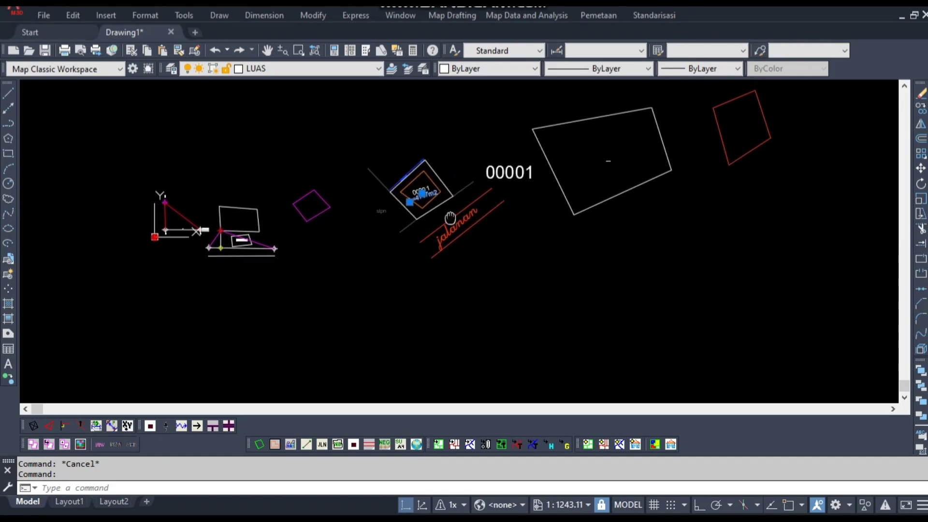